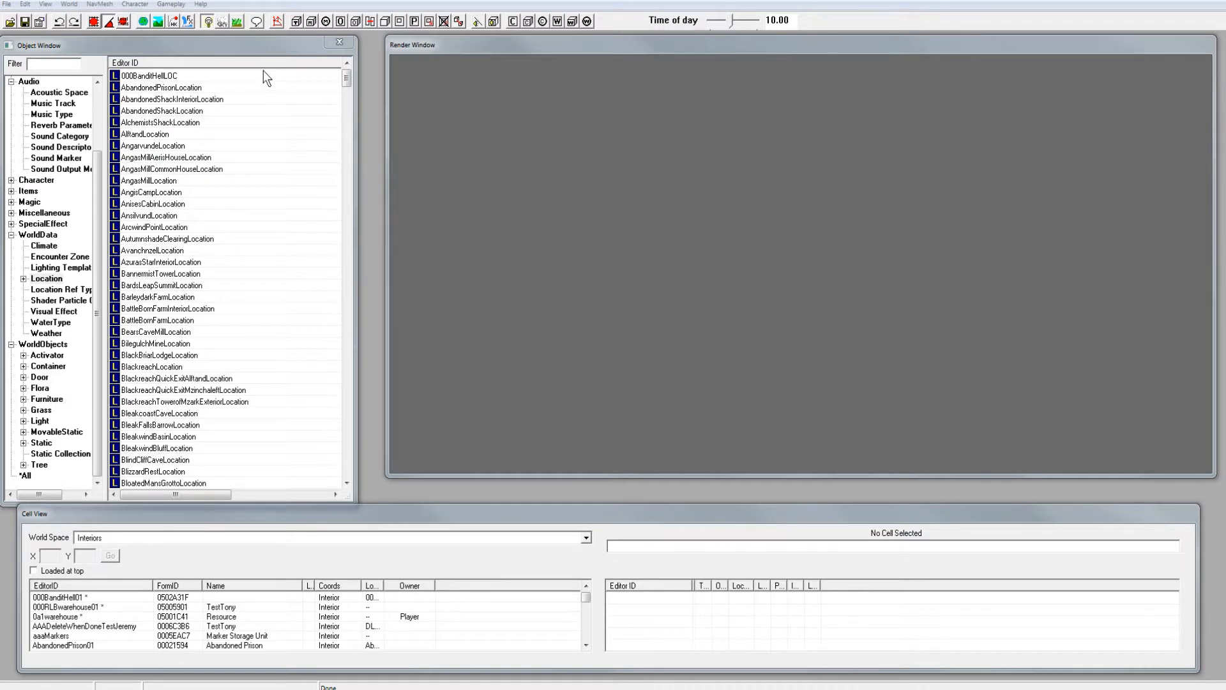
Step: Open the 000BanditHellLOC location, view its COCMarkerHeading world location marker reference in the 3D view, and accept the location settings
double_click(168, 80)
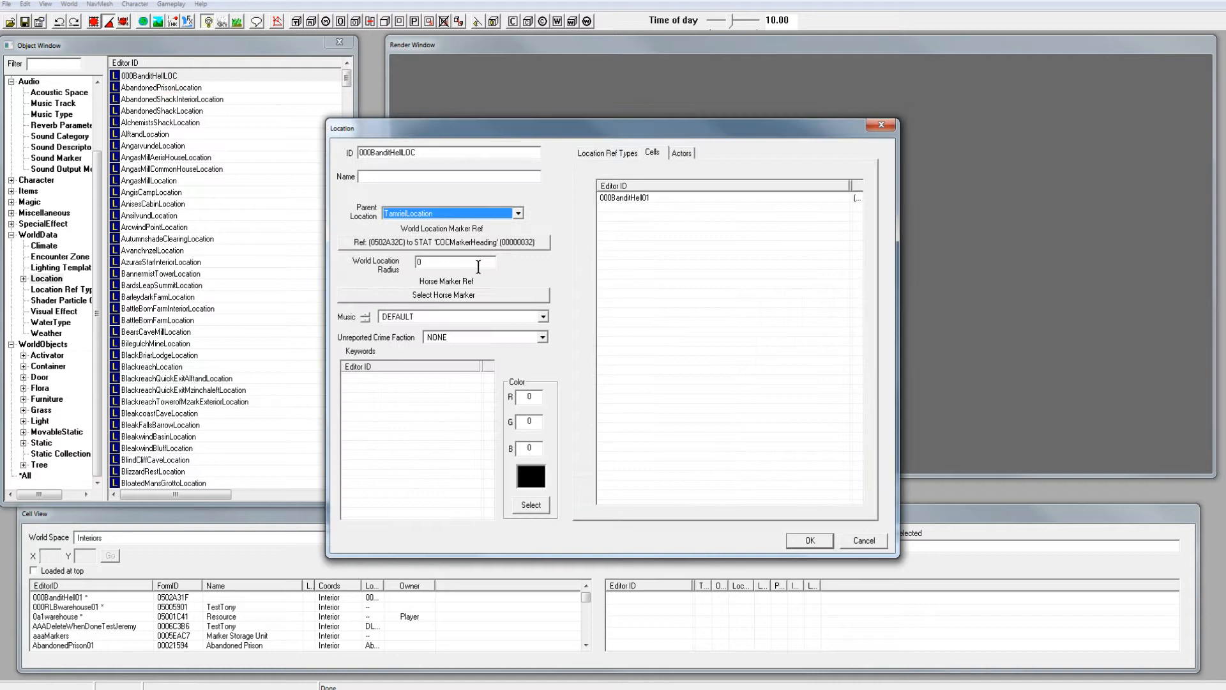
left_click(508, 242)
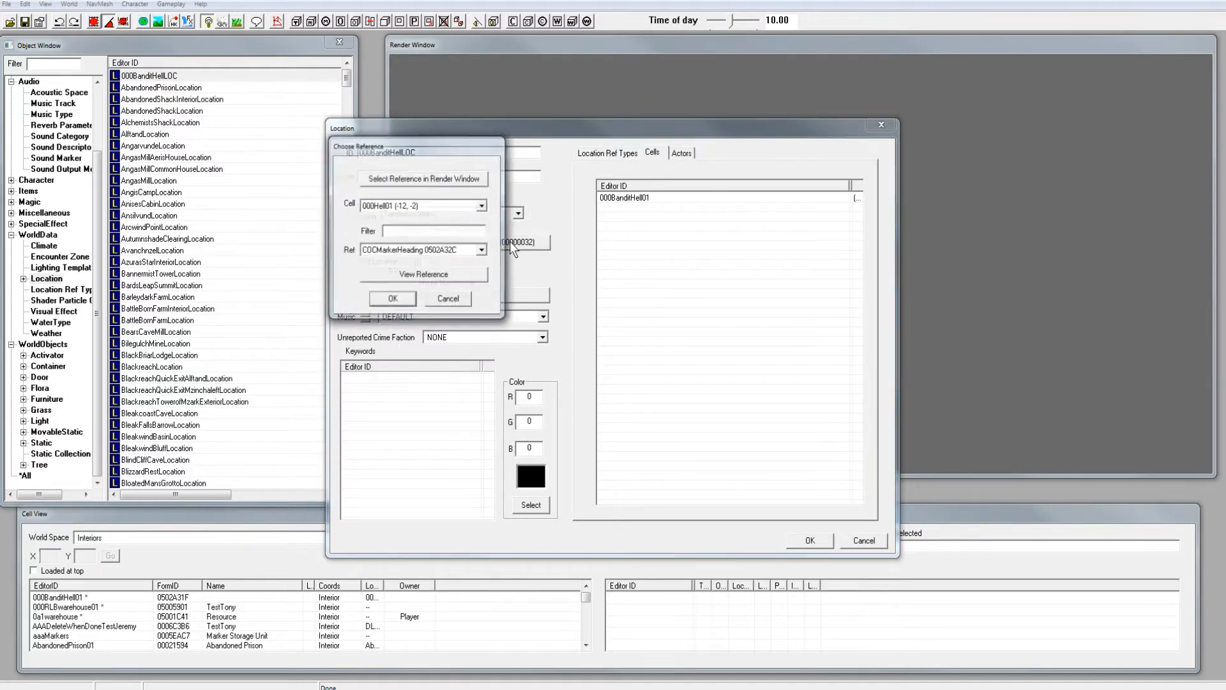
left_click(426, 275)
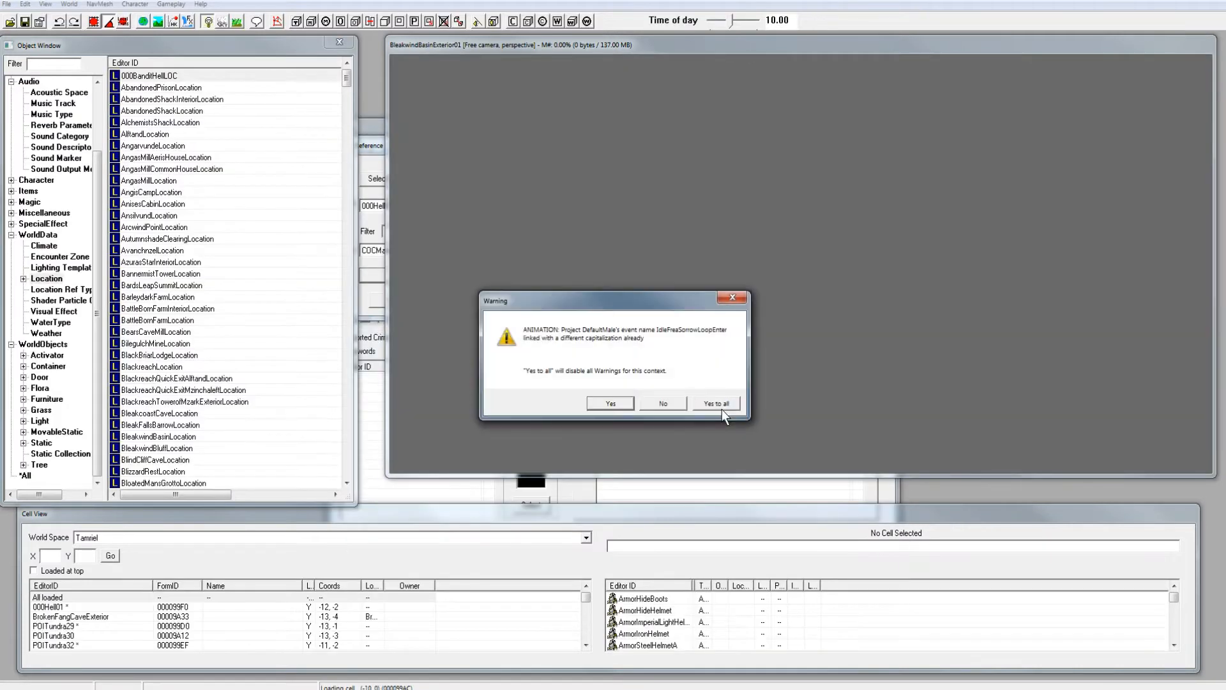
left_click(728, 403)
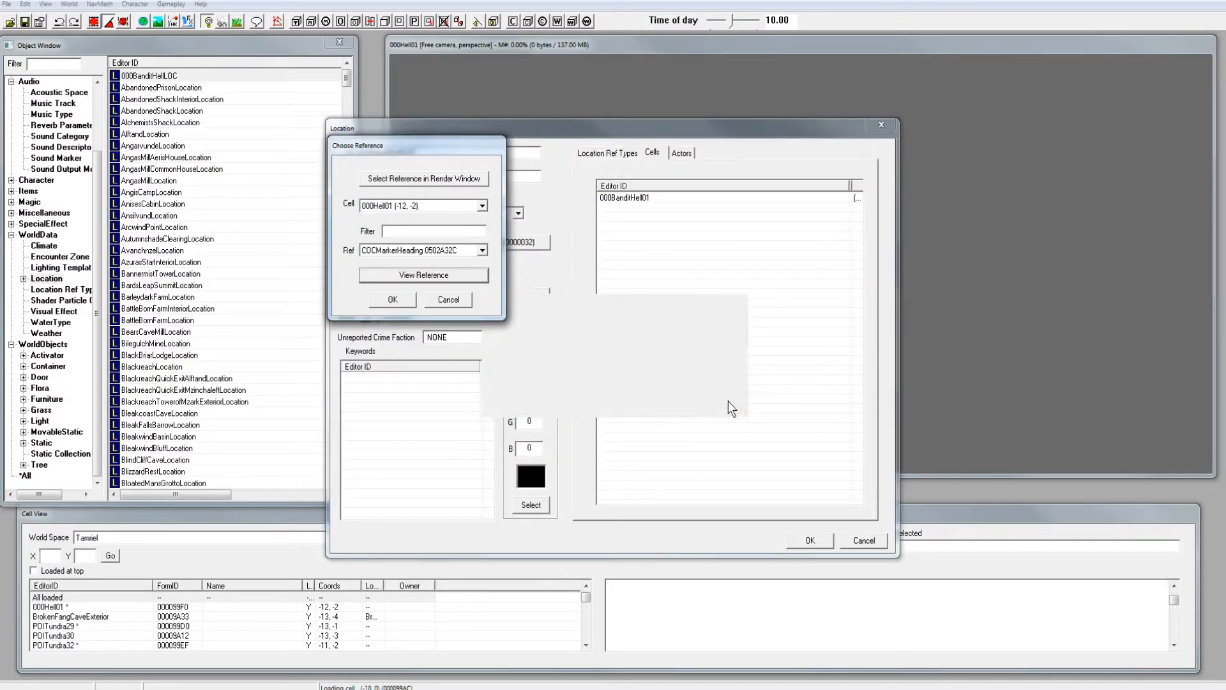
left_click(376, 301)
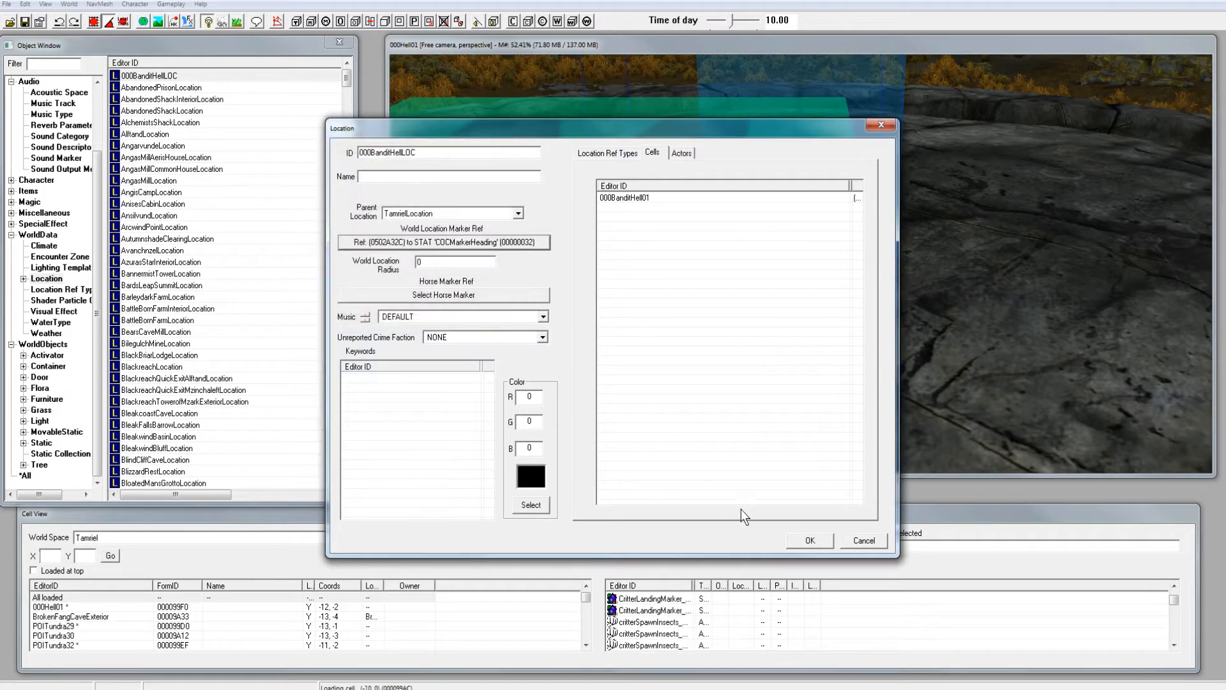
left_click(810, 540)
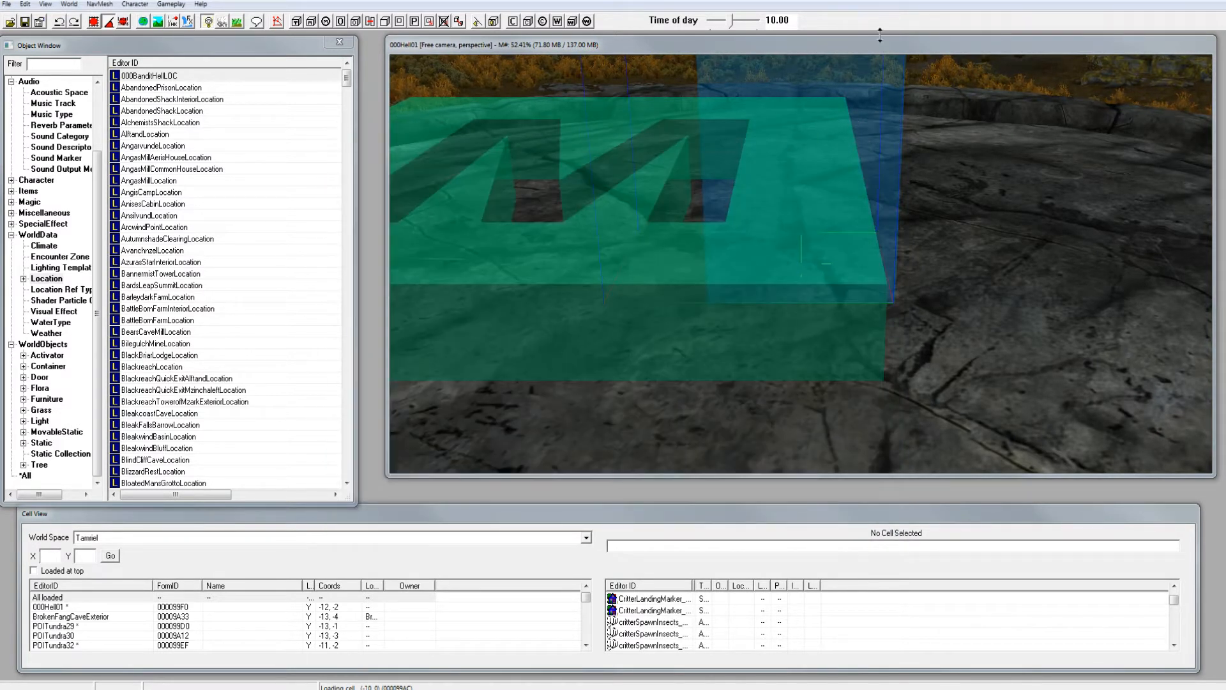
Step: Examine the rock dome around the location marker from its flat summit and outer sides
left_click(898, 52)
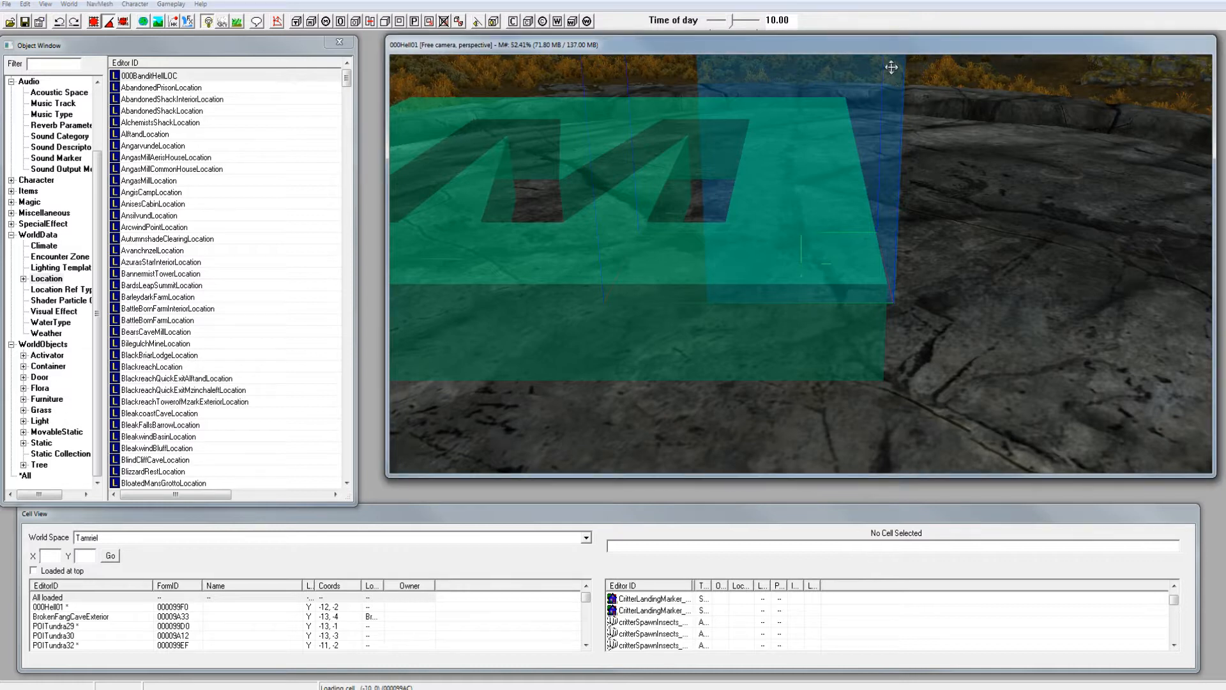
scroll(894, 72, "down", 5)
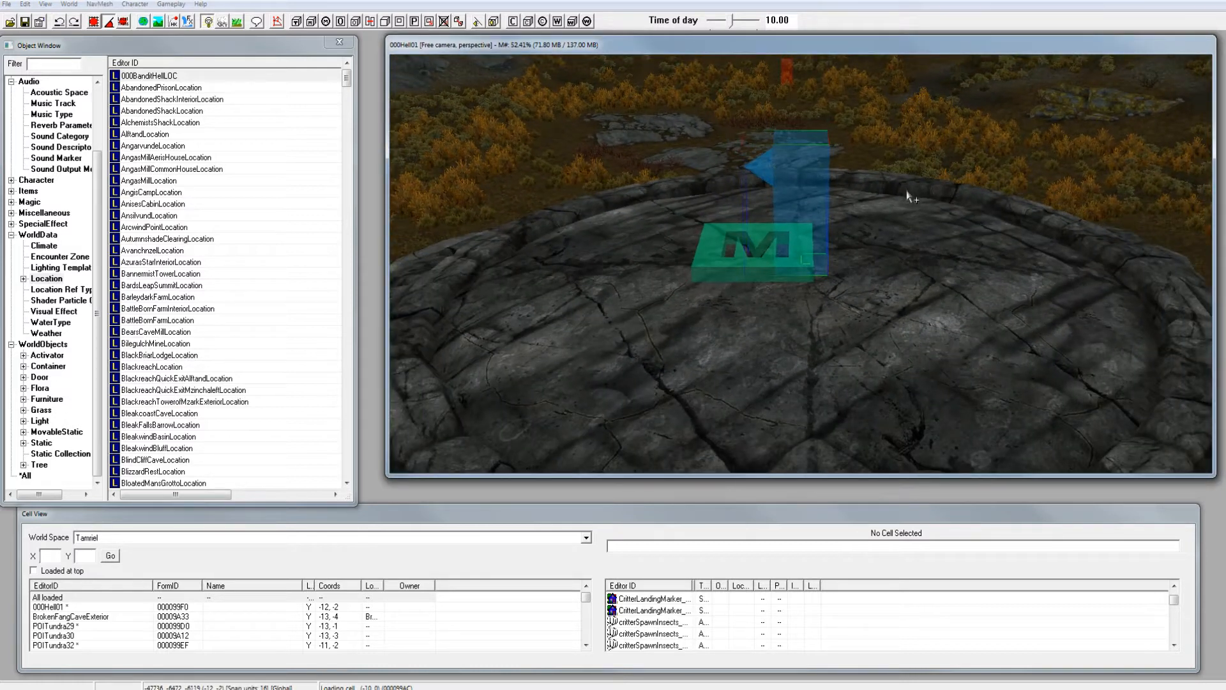
mouse_move(944, 216)
middle_mouse_down("shift")
mouse_move(1089, 210)
mouse_move(890, 224)
mouse_move(882, 205)
mouse_move(847, 209)
mouse_move(858, 187)
mouse_move(840, 181)
mouse_move(857, 193)
middle_mouse_up("shift")
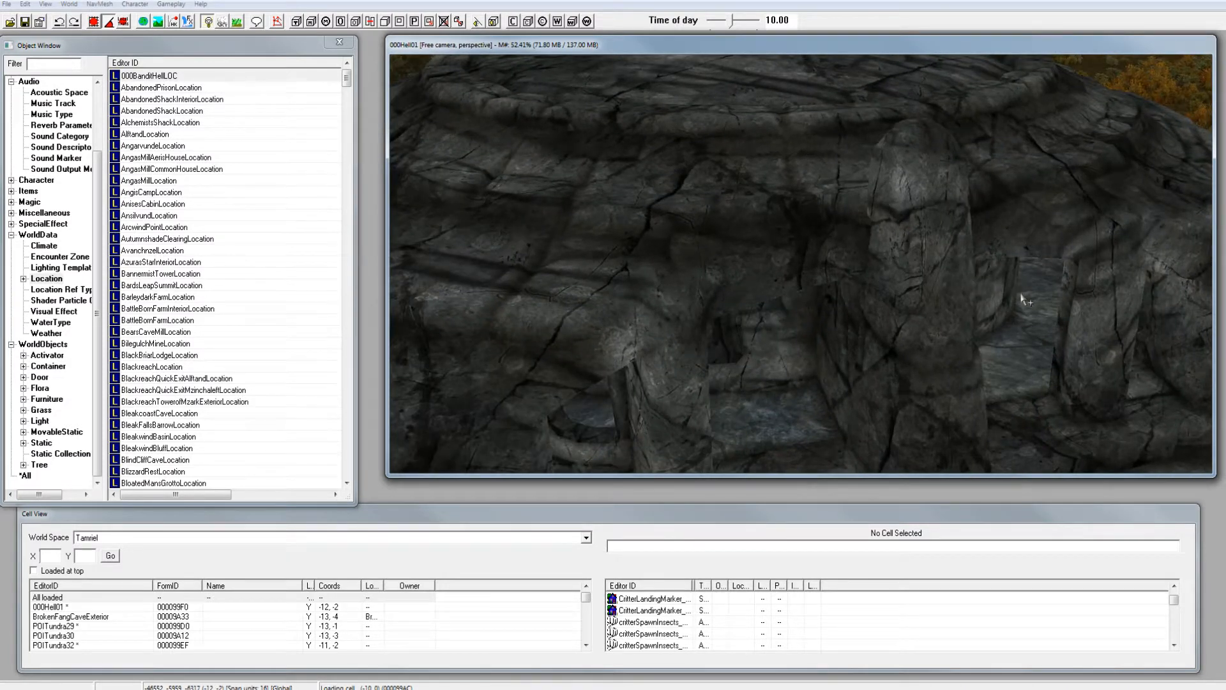
scroll(1024, 300, "down", 5)
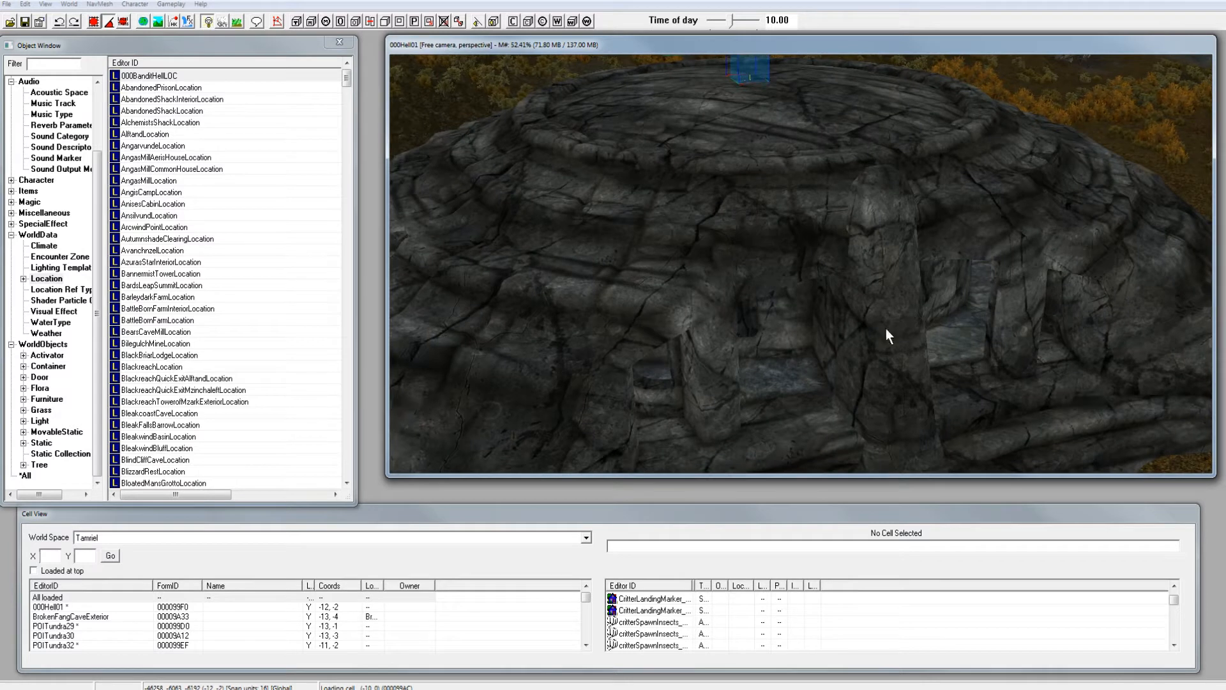
middle_click_drag(996, 333, 1221, 345, "shift")
scroll(994, 331, "up", 2)
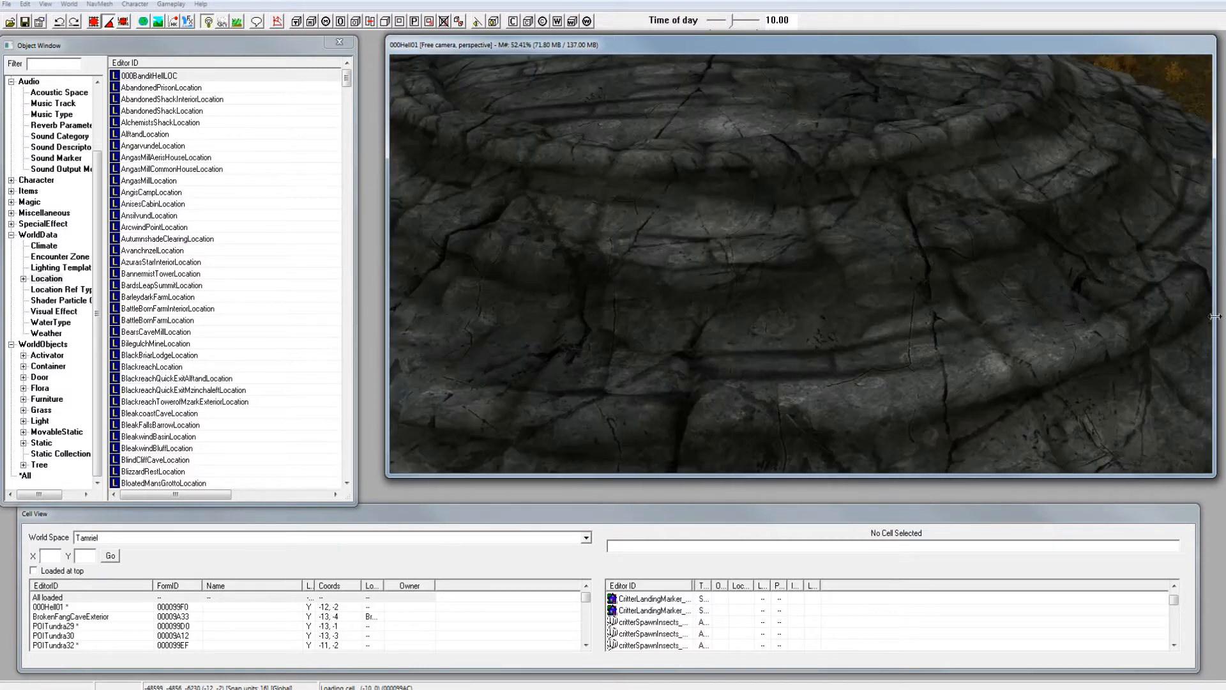
Step: Examine the stone passage within the rock dome and select the NorDoorSmLoad02 load door
scroll(1054, 283, "up", 6)
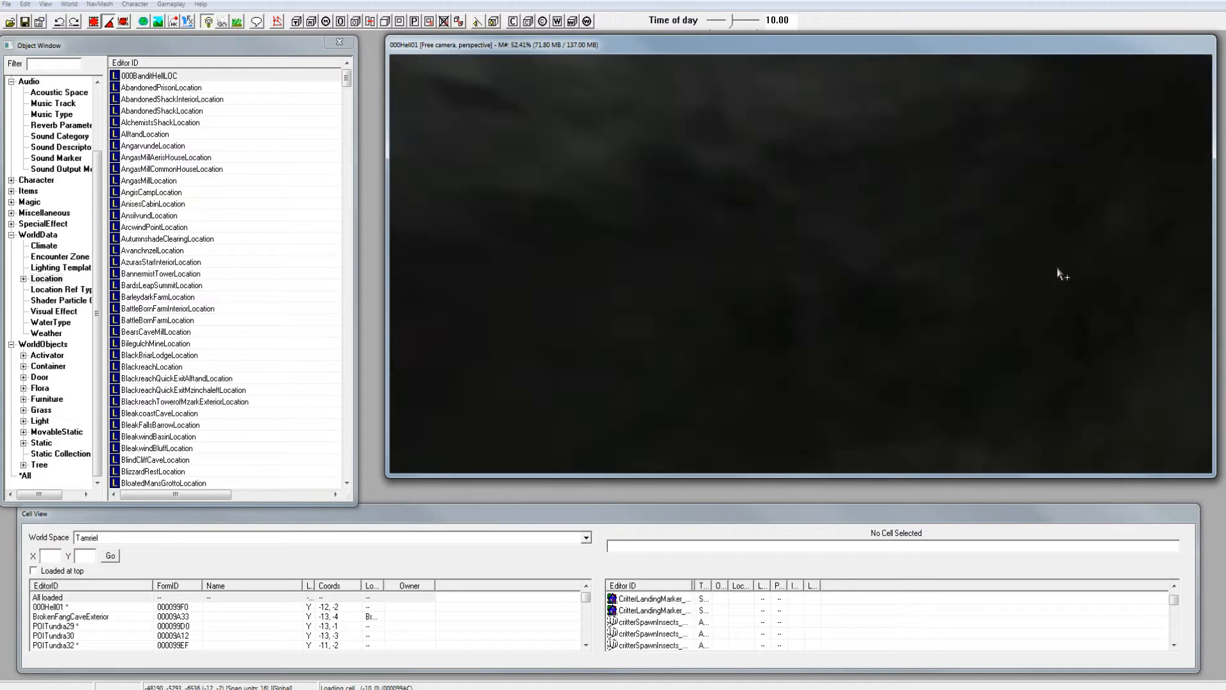
scroll(1057, 272, "up", 2)
scroll(1060, 272, "up", 7)
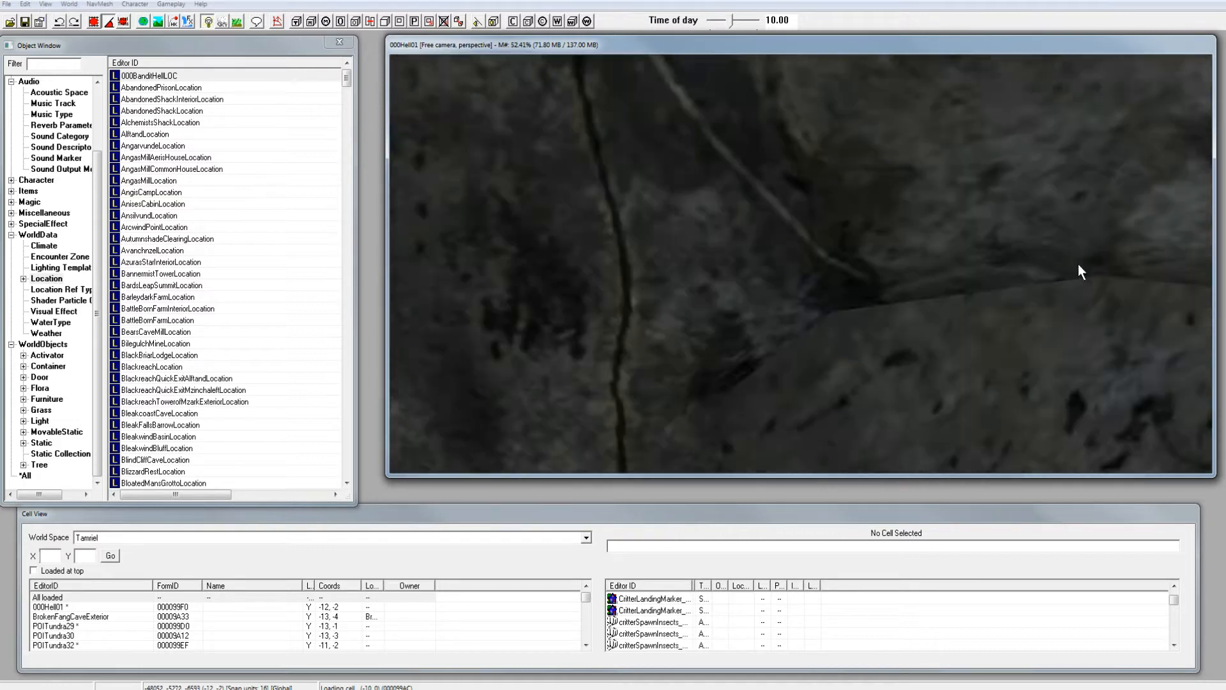
scroll(1111, 262, "up", 6)
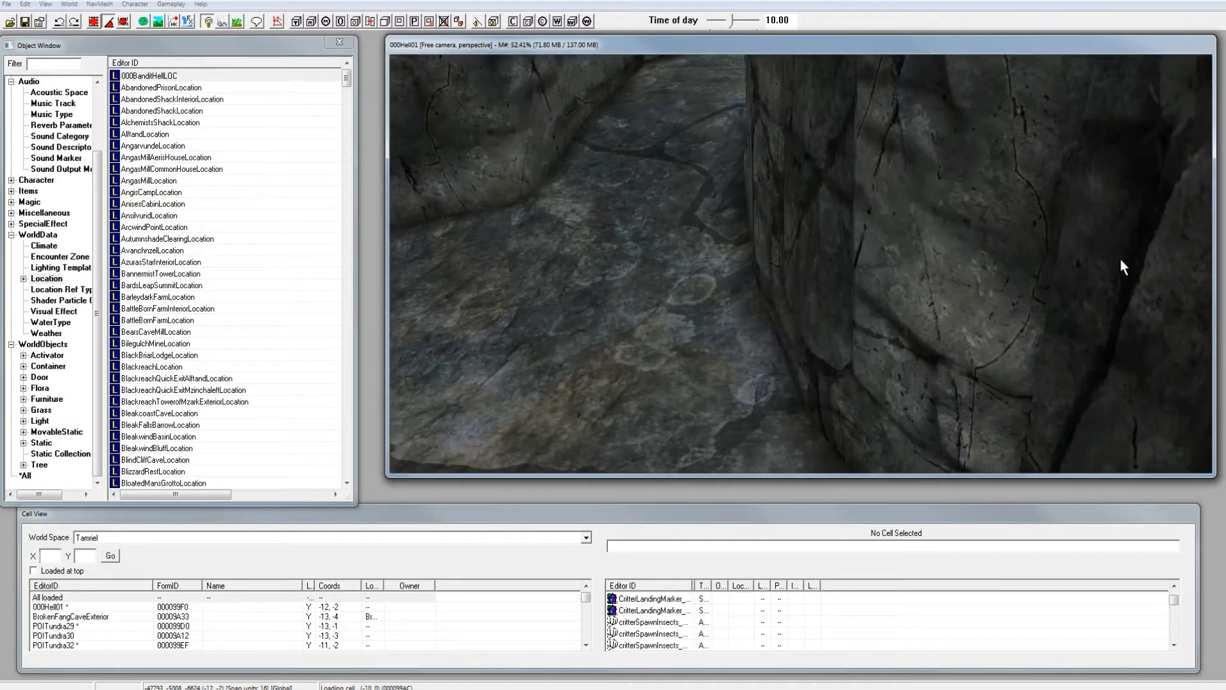
scroll(1111, 259, "up", 6)
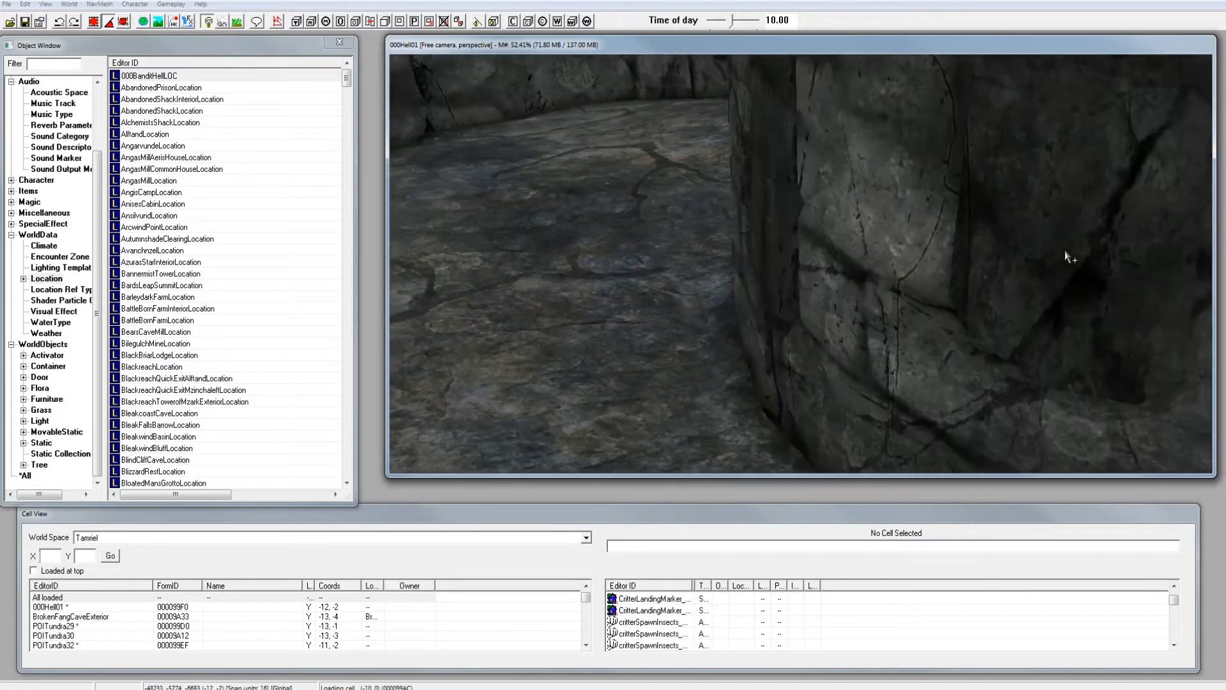
scroll(1019, 255, "up", 3)
left_click(1041, 262)
Step: Move the Object Window slightly down and turn on navmesh editing for the terrain around the rock dome
middle_click_drag(1066, 257, 1104, 244, "shift")
scroll(1107, 274, "down", 10)
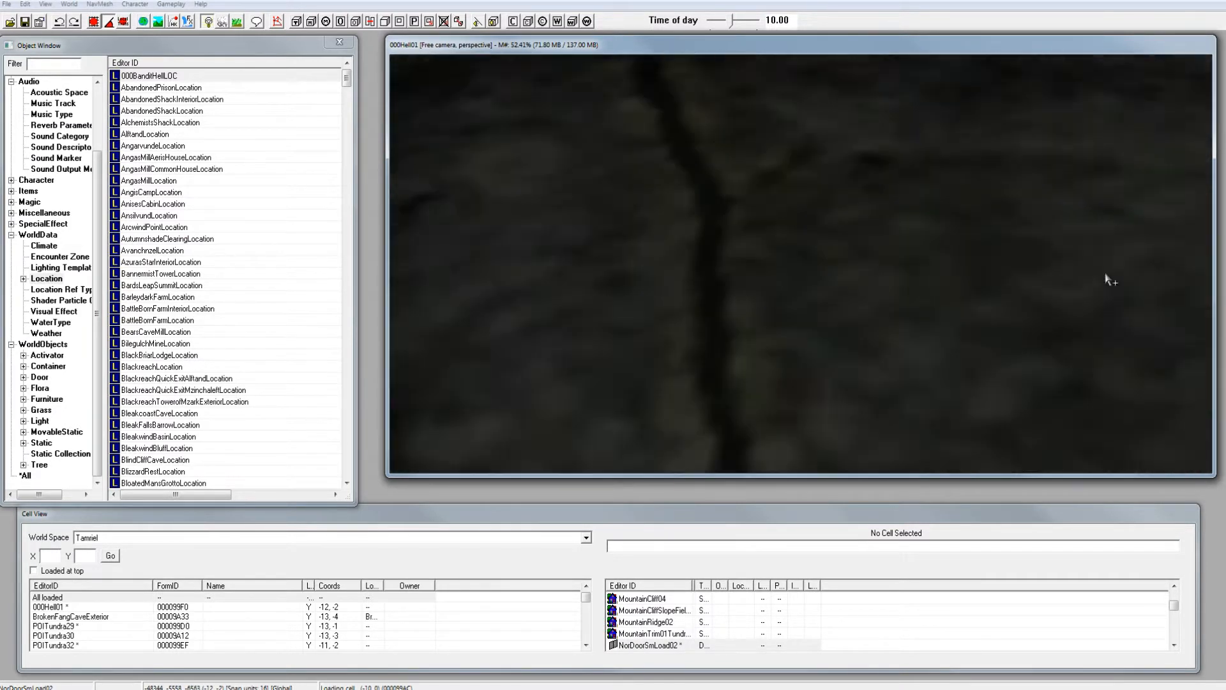
middle_click_drag(1108, 317, 1225, 330, "shift")
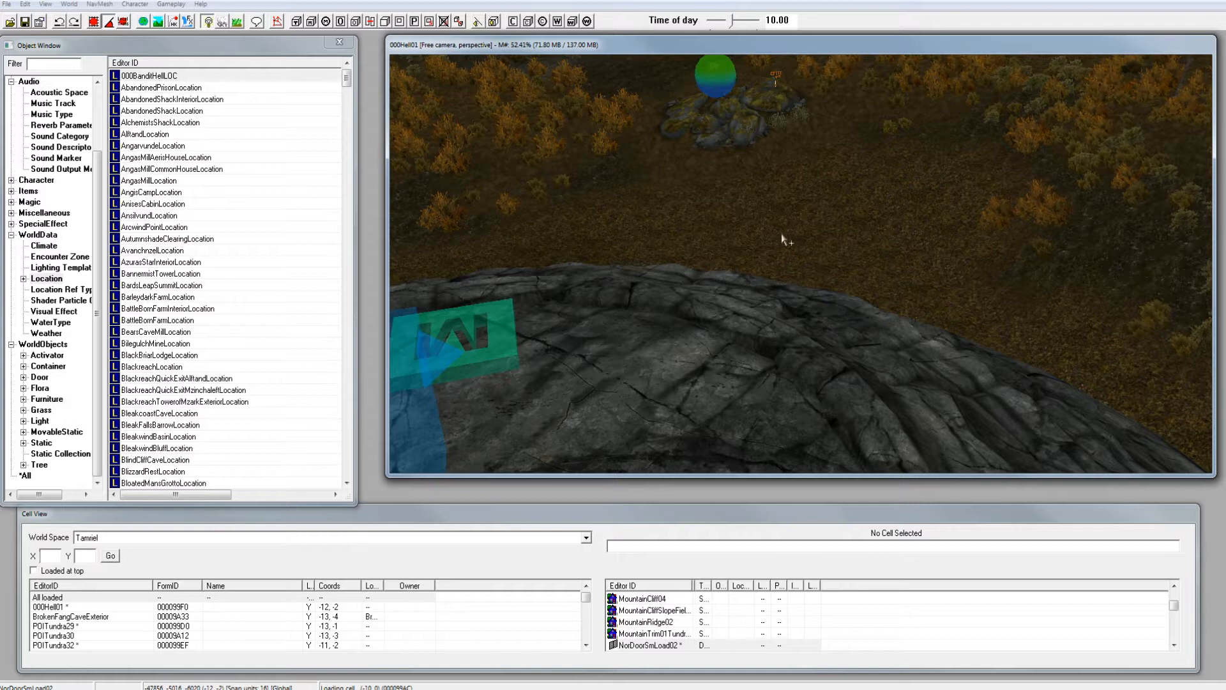
mouse_move(847, 179)
middle_mouse_down("shift")
mouse_move(972, 178)
mouse_move(837, 187)
middle_mouse_up("shift")
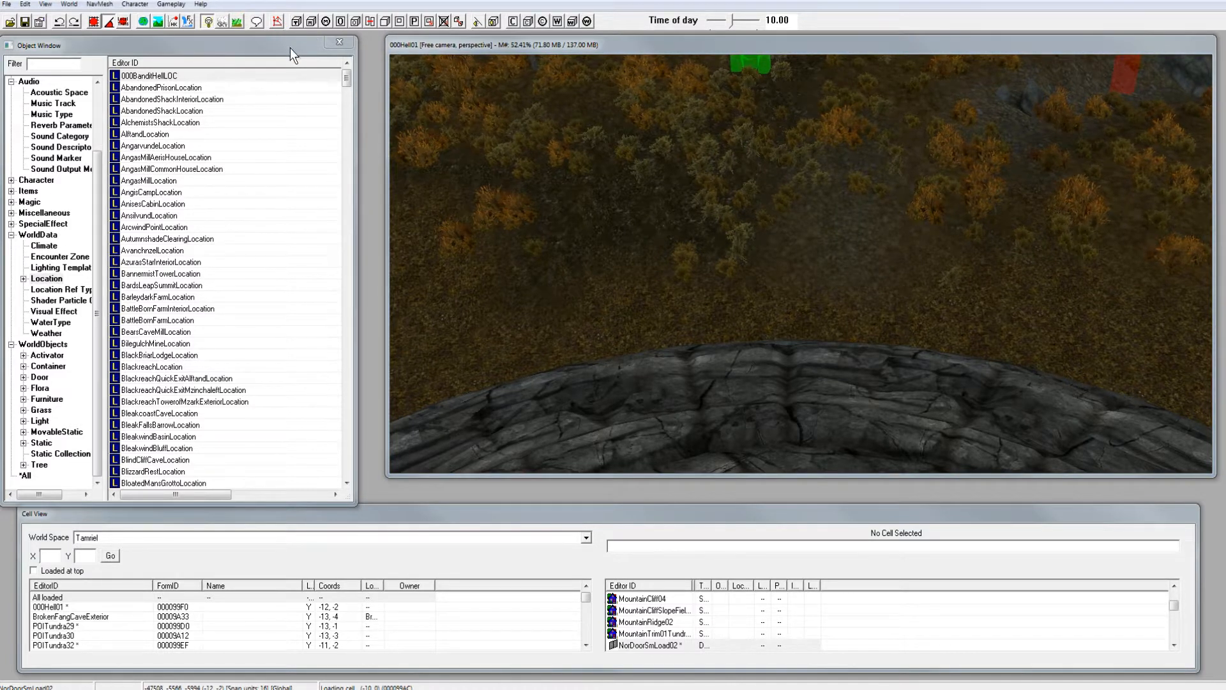
left_click_drag(294, 43, 297, 56)
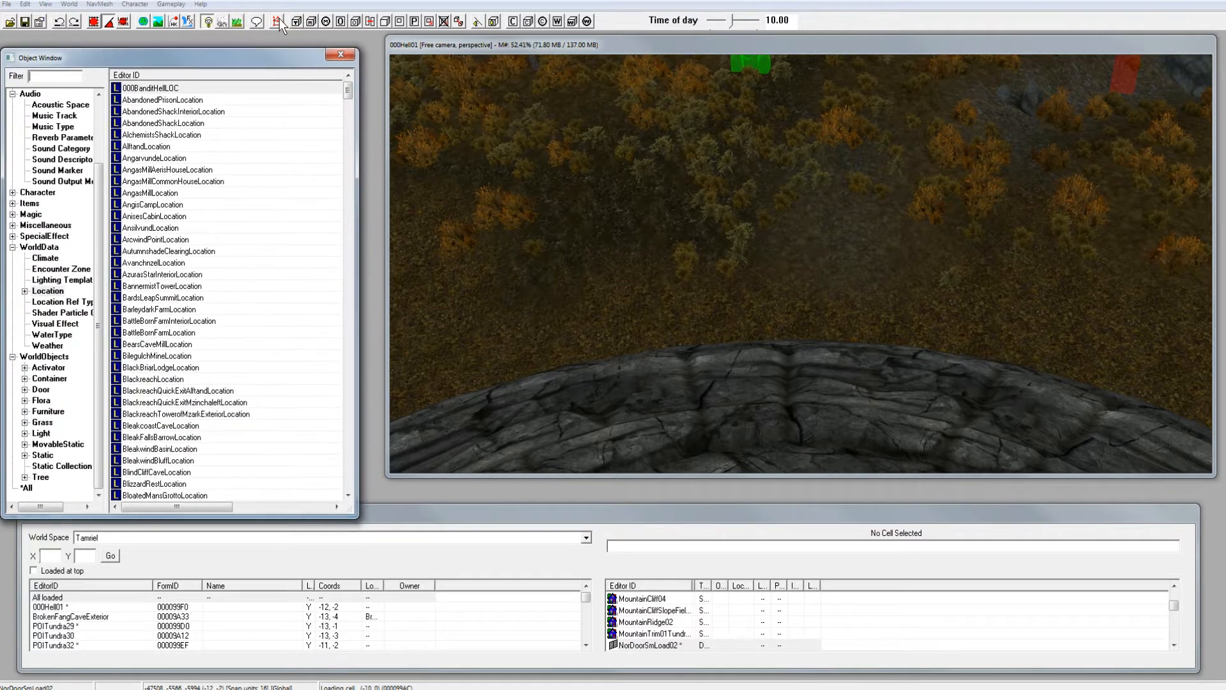
left_click(295, 7)
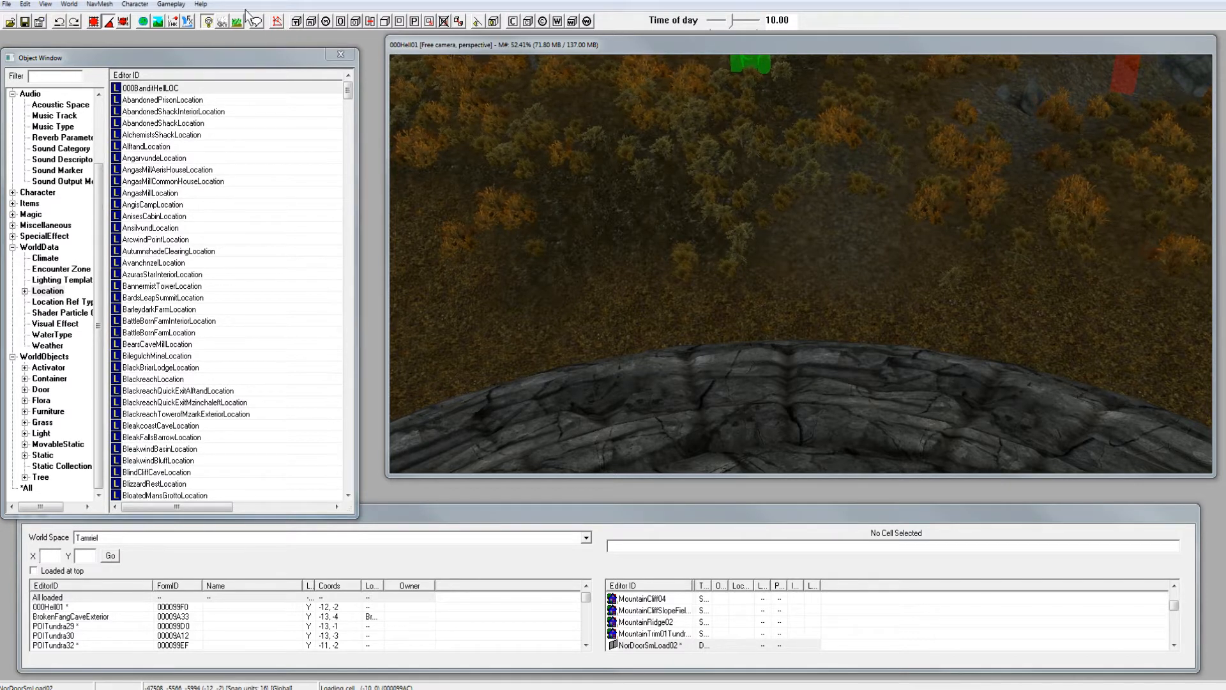
left_click(277, 25)
left_click(719, 203)
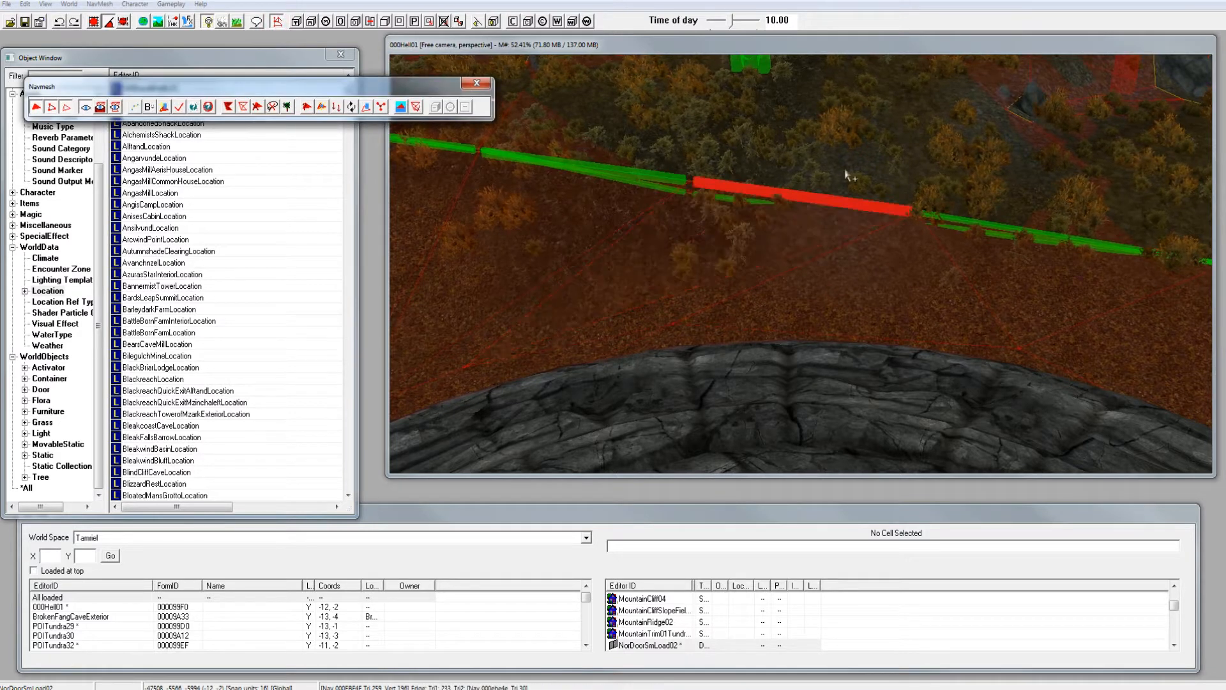
left_click(842, 43)
scroll(829, 91, "up", 3)
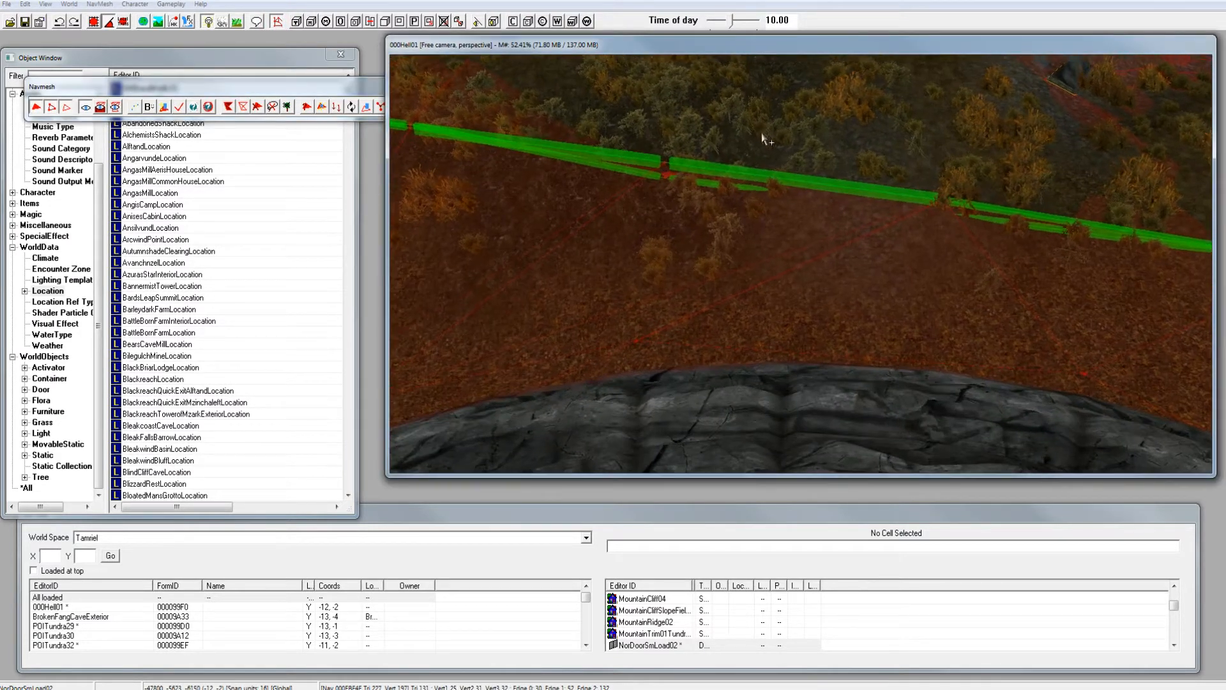
Step: Select the large navmesh triangle that runs underneath the rock dome and inspect its extent
left_click(726, 161)
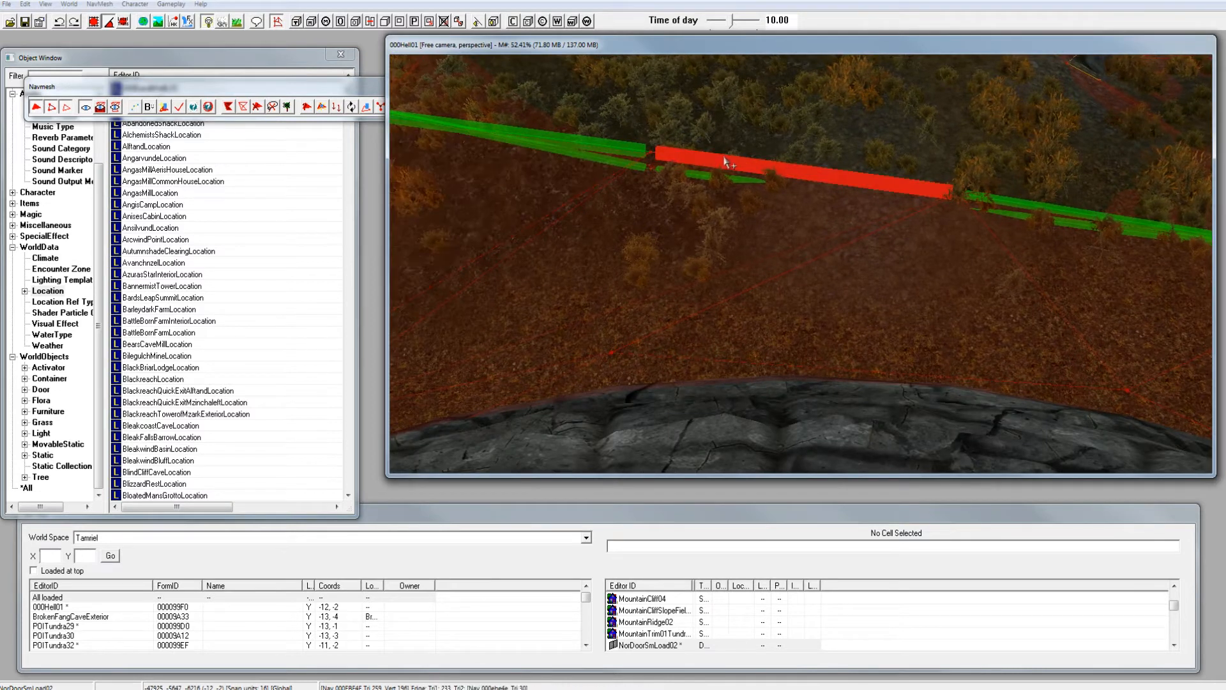
left_click(728, 172)
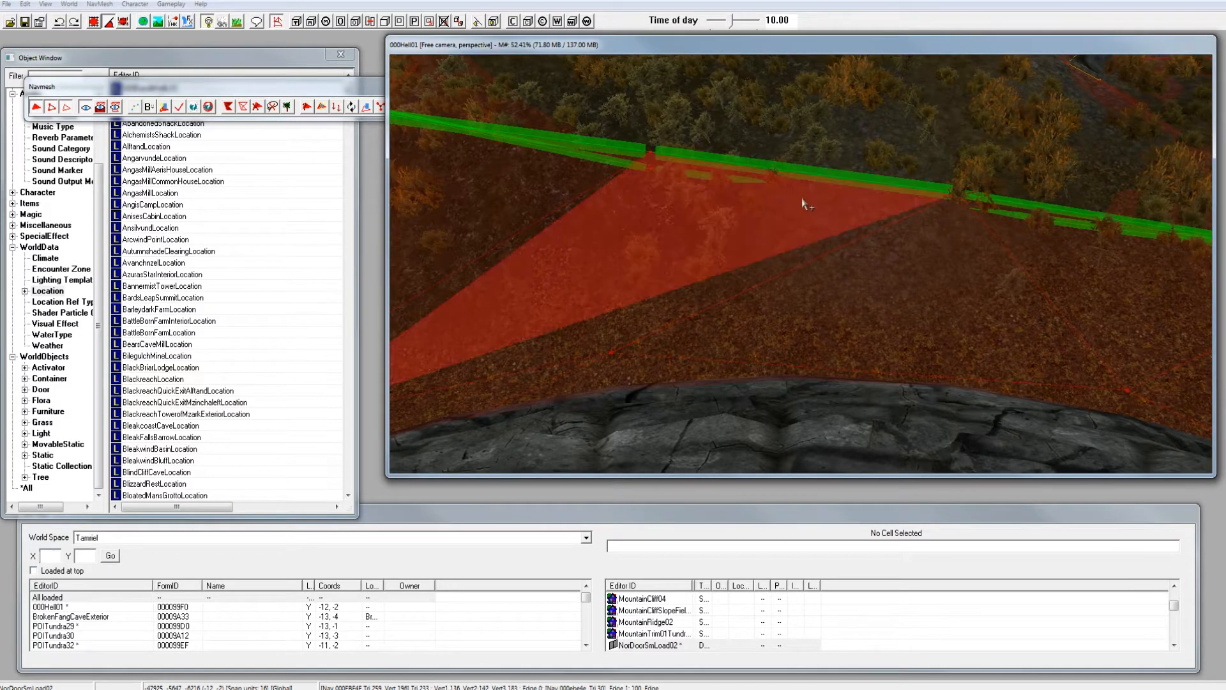
scroll(790, 192, "up", 2)
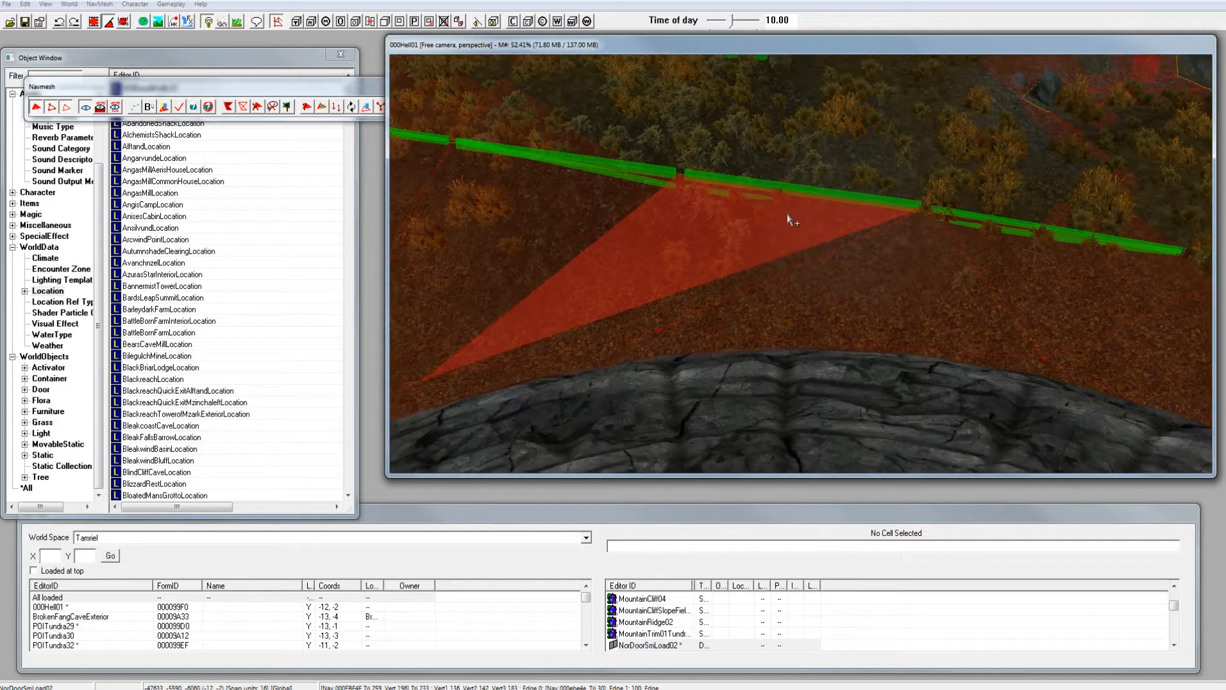
scroll(790, 217, "up", 4)
left_click(639, 203)
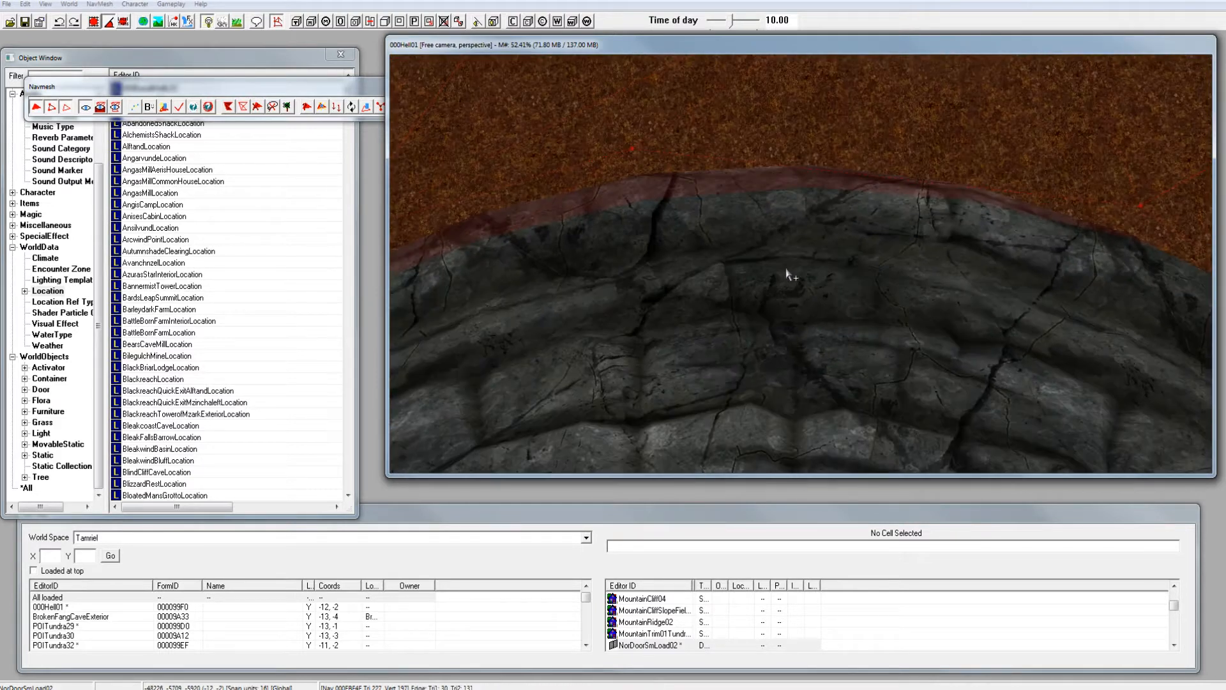
left_click(619, 189)
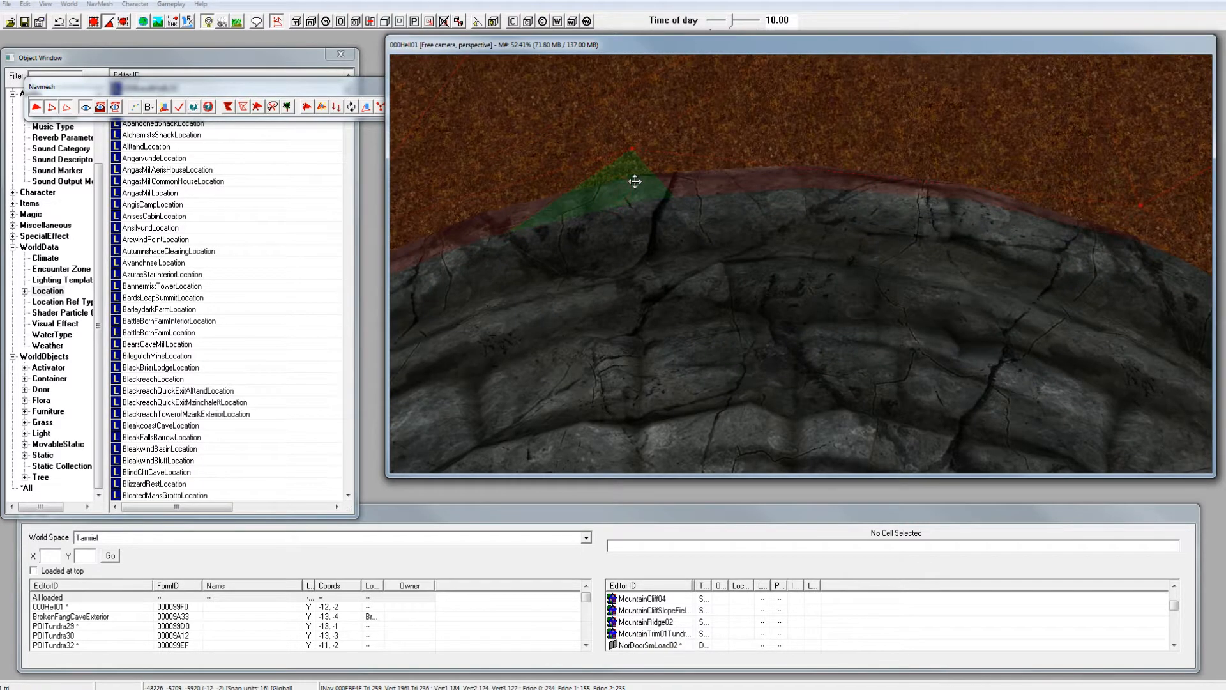
scroll(638, 182, "down", 3)
scroll(642, 192, "up", 4)
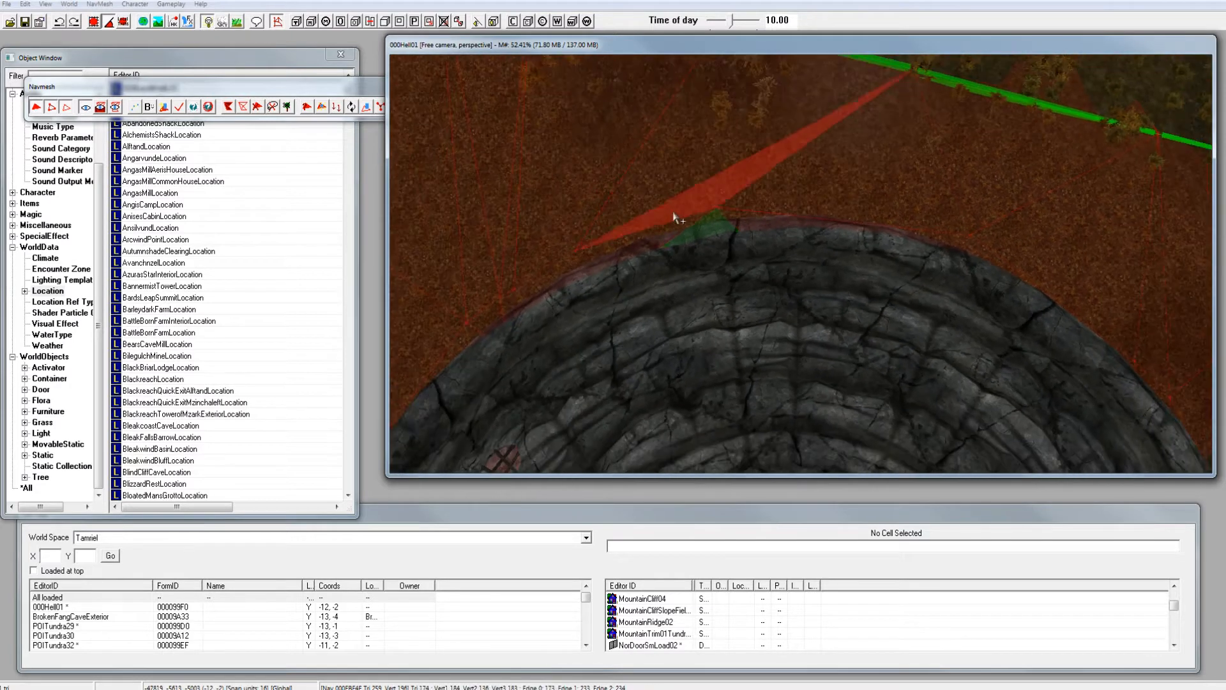
middle_click_drag(710, 159, 830, 113, "shift")
middle_click_drag(892, 138, 825, 136, "shift")
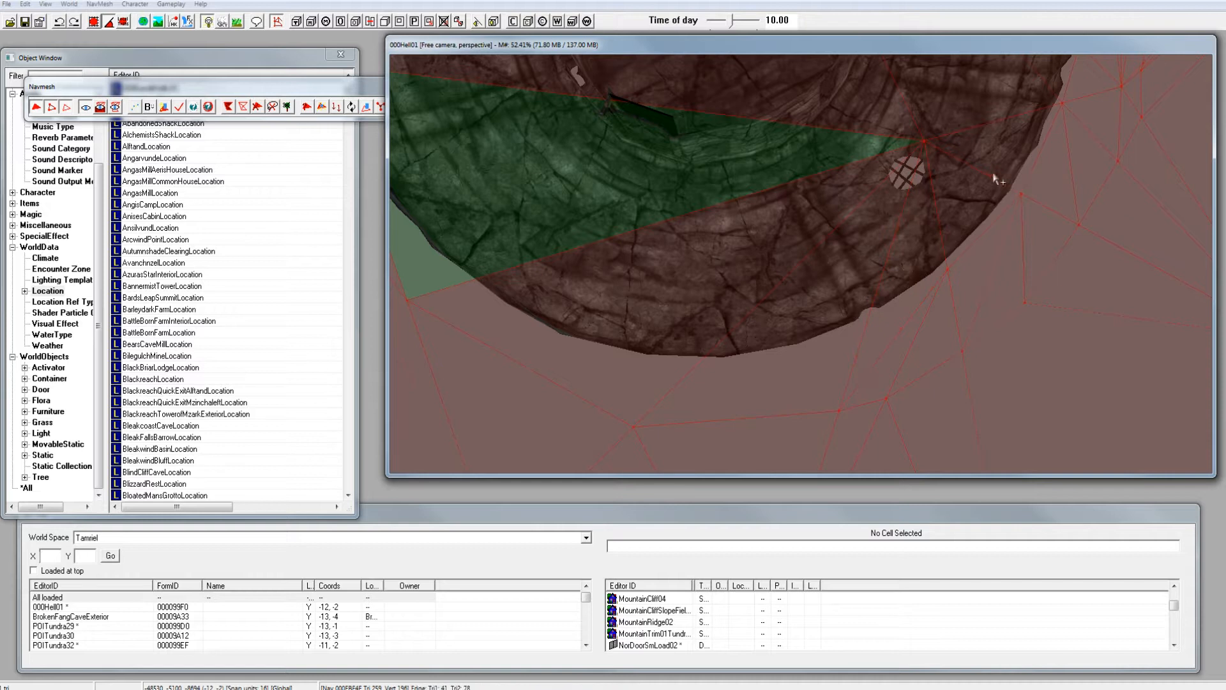
Step: Select the navmesh vertex beside the dome's outer edge and inspect the neighbouring triangles that pass under the rock
middle_click_drag(998, 173, 912, 259, "shift")
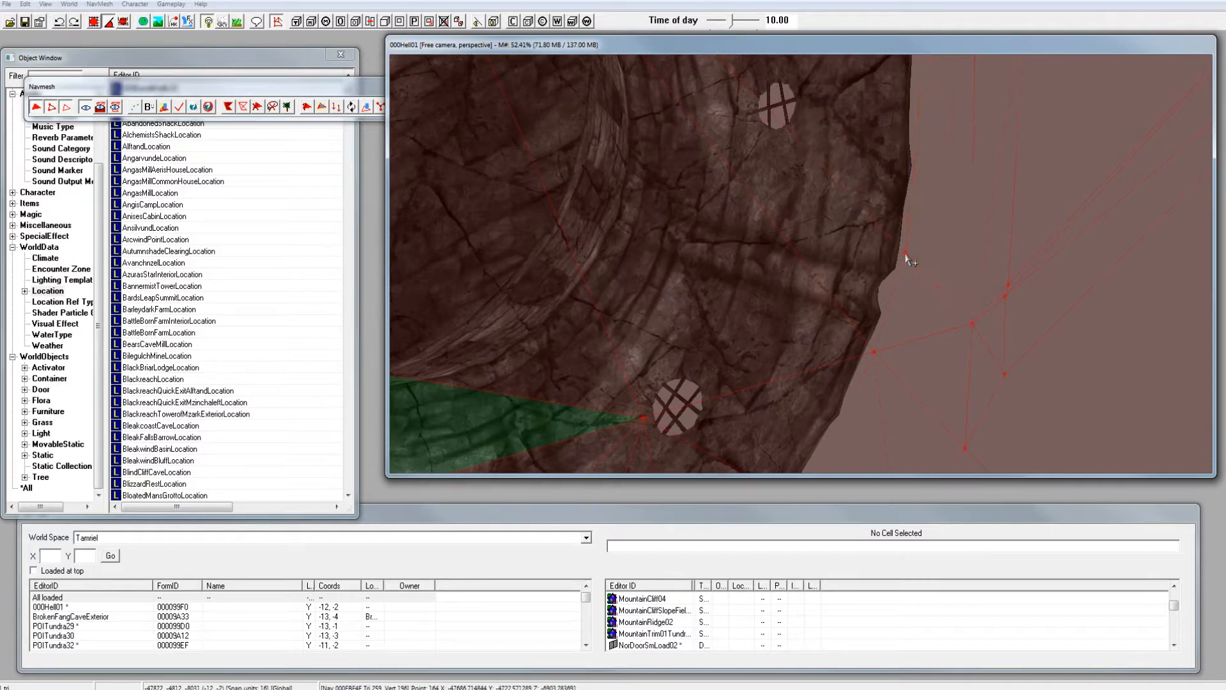
scroll(910, 258, "up", 2)
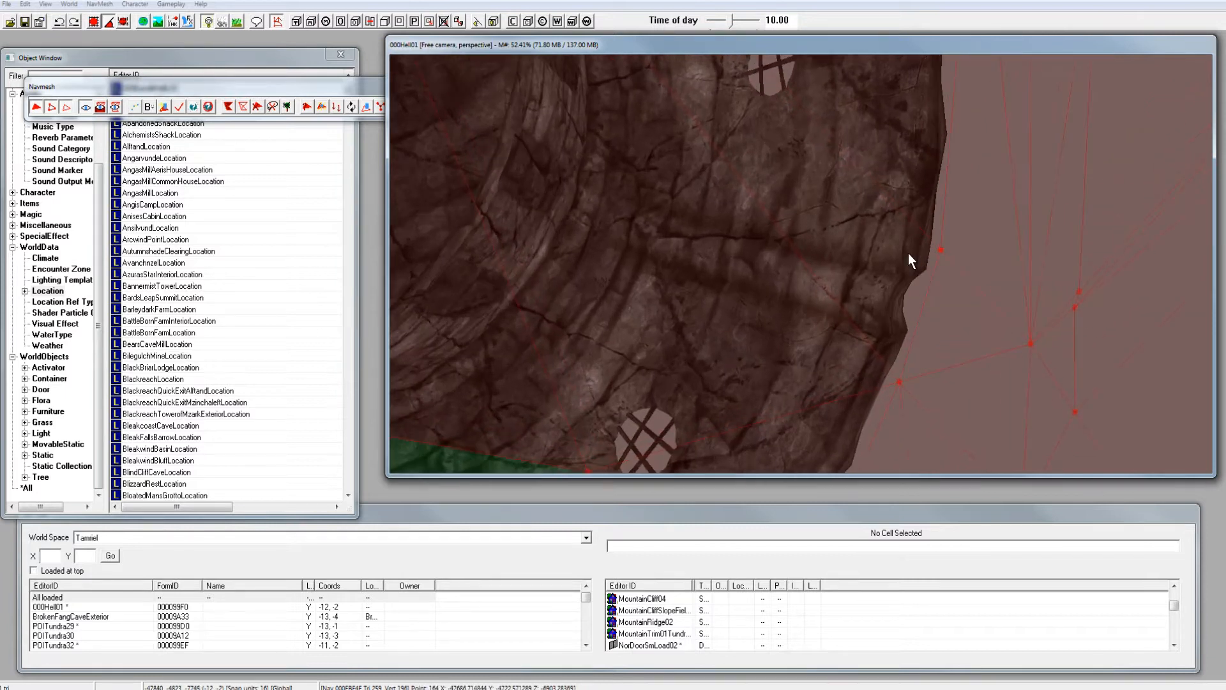
left_click(941, 250)
scroll(962, 243, "up", 2)
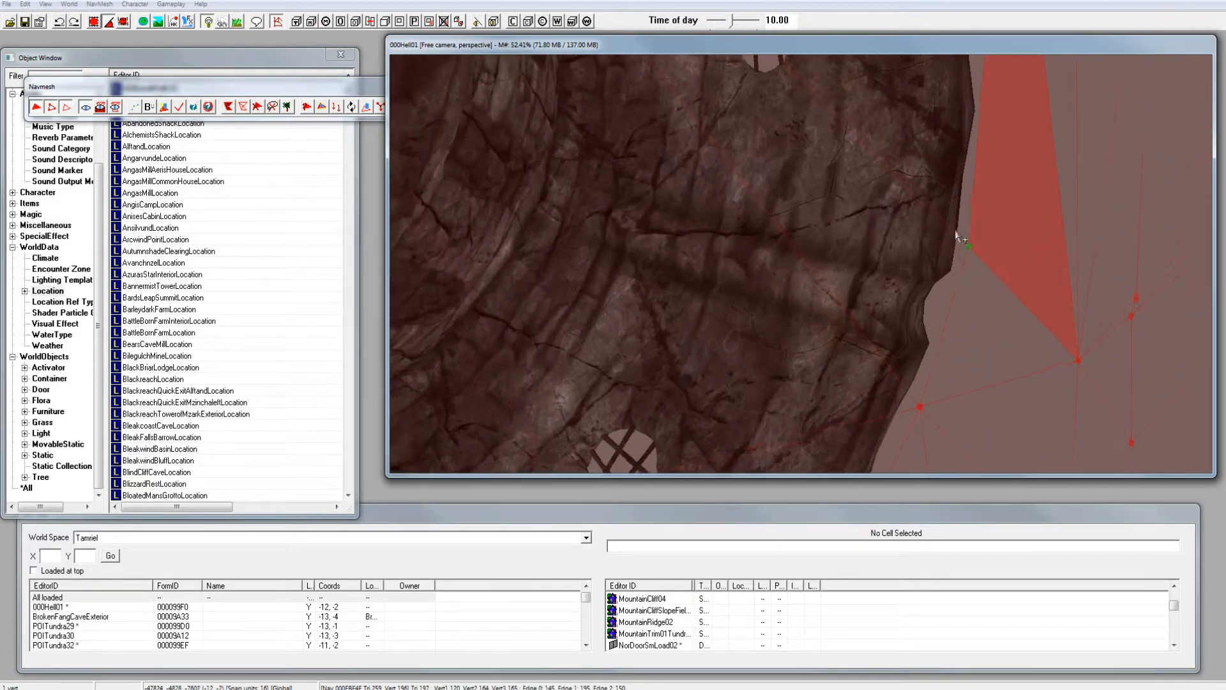
middle_click_drag(975, 178, 901, 235)
left_click(850, 228)
middle_click_drag(699, 181, 723, 243)
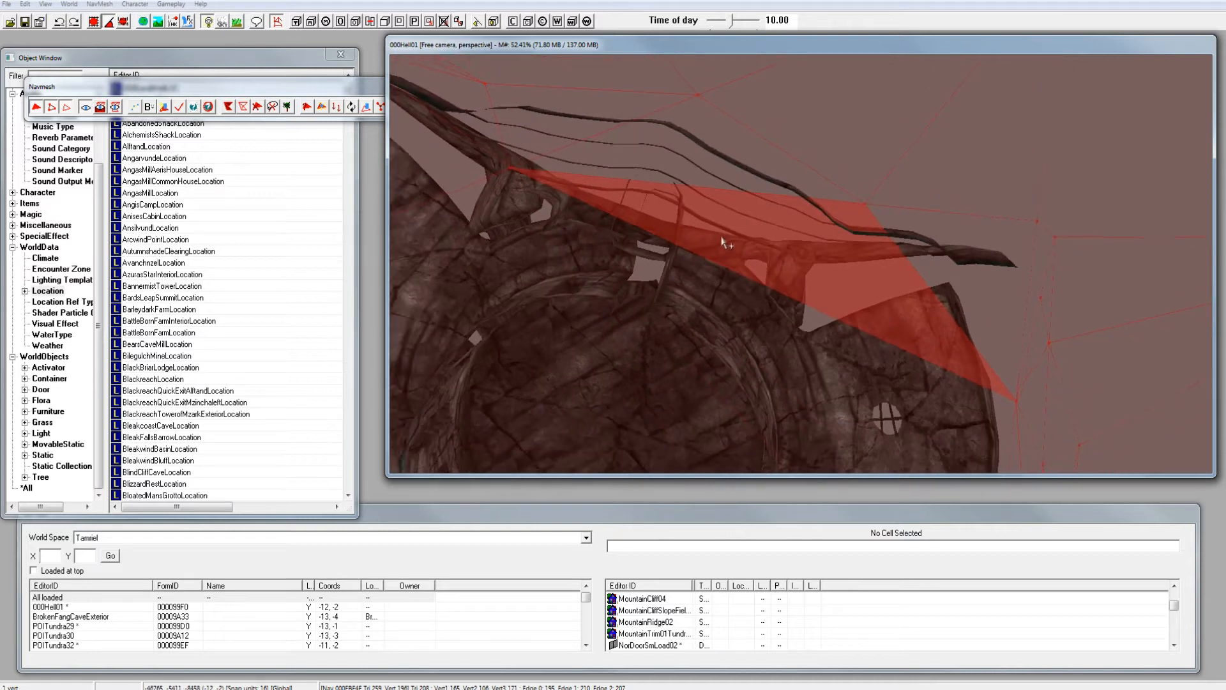
middle_click_drag(675, 207, 802, 205)
Step: Reselect the large navmesh triangle crossing beneath the dome and inspect the adjoining triangles along its edge
left_click(809, 249)
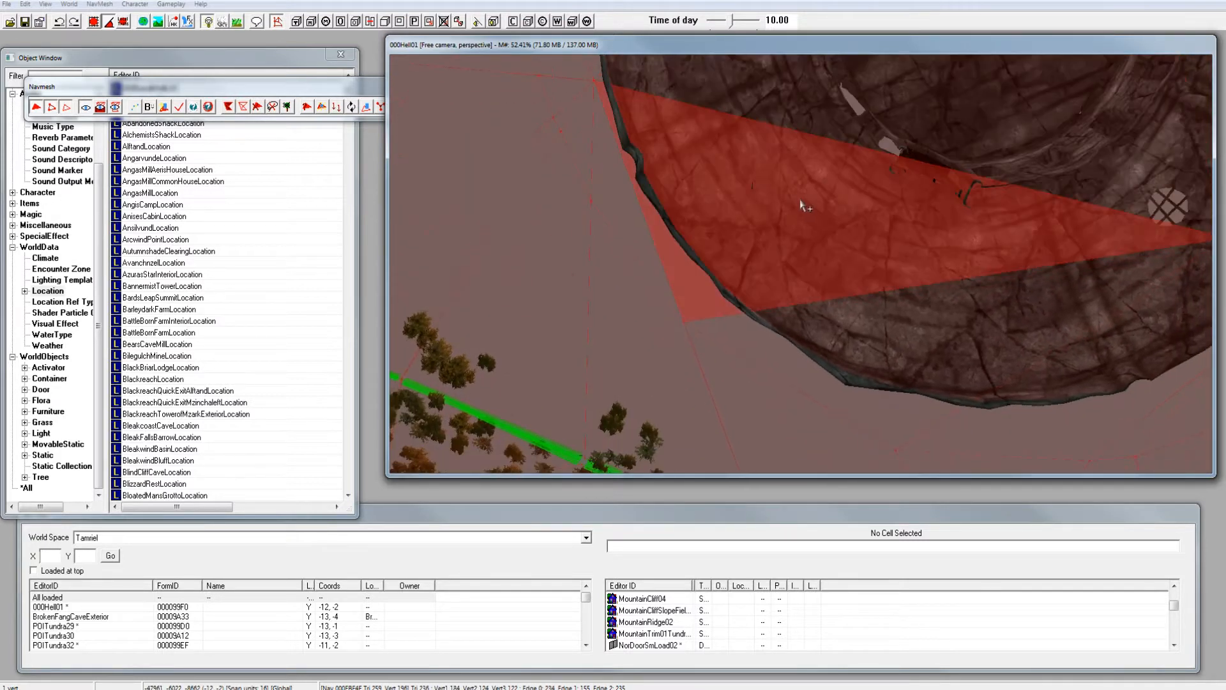
left_click(833, 208)
mouse_move(920, 230)
middle_mouse_down()
mouse_move(924, 212)
mouse_move(936, 238)
mouse_move(930, 188)
mouse_move(940, 233)
middle_mouse_up()
left_click(914, 349)
key("v")
left_click(869, 362)
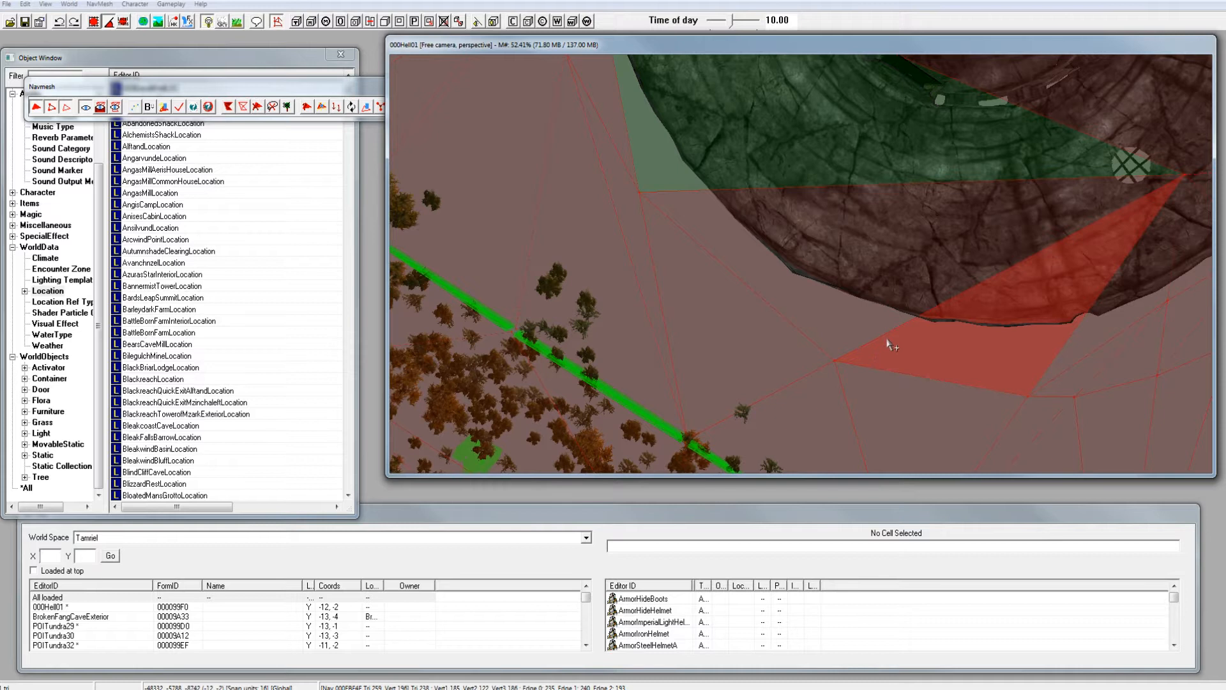
Step: Select the large navmesh triangle beneath the rock dome and add the adjoining triangles that pass under its rim
left_click(779, 297)
left_click(700, 98)
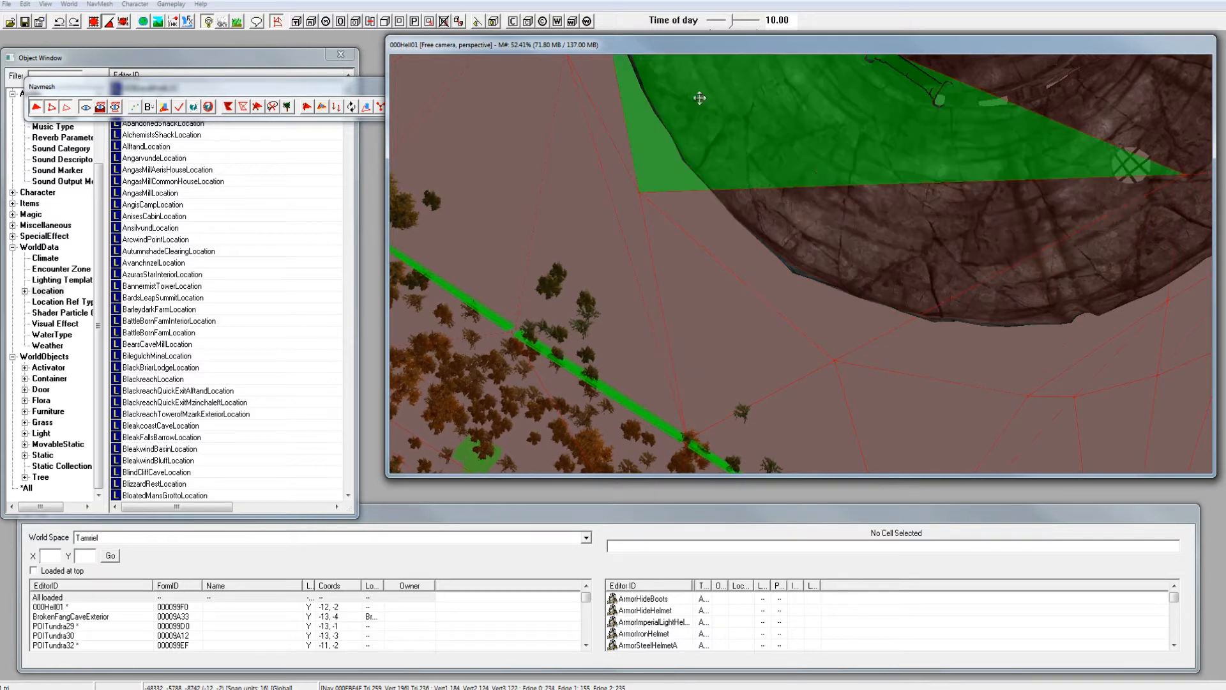
left_click(872, 222)
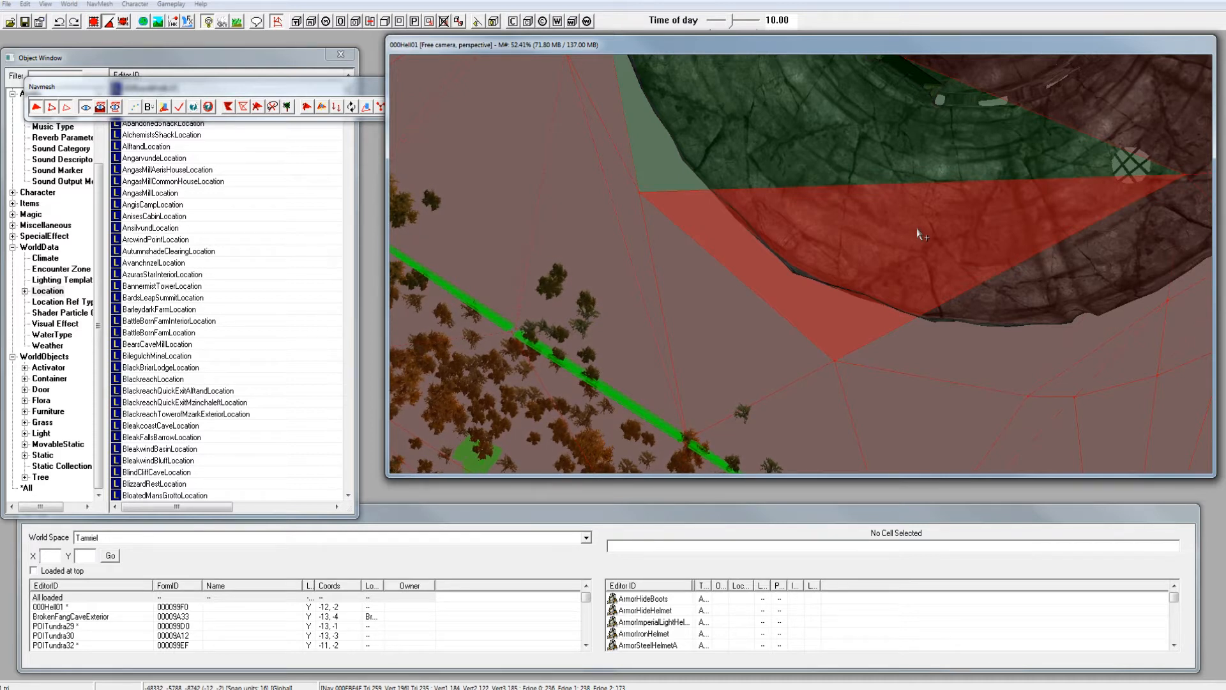
left_click(945, 228, "ctrl")
middle_click_drag(1009, 243, 990, 293, "shift")
left_click(979, 274, "ctrl")
middle_click_drag(947, 240, 971, 309)
Step: Extend the triangle selection around the dome's wedge-shaped corner and the open ground next to it
left_click(742, 189, "ctrl")
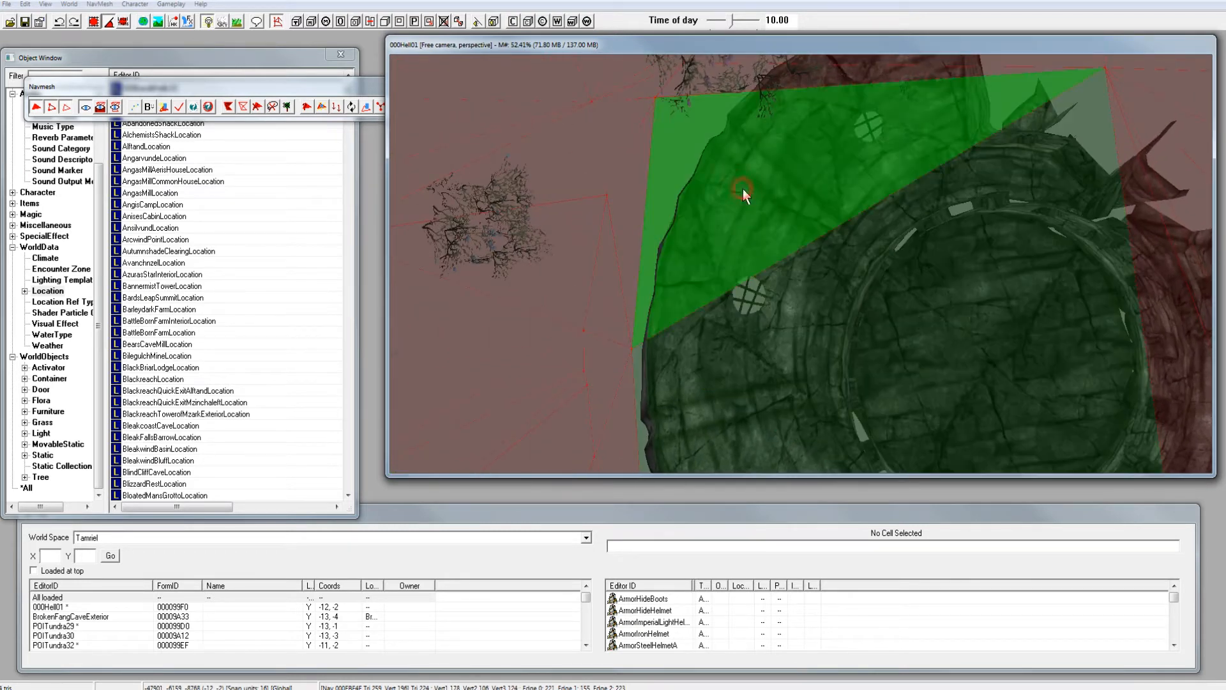
middle_click_drag(742, 189, 743, 220)
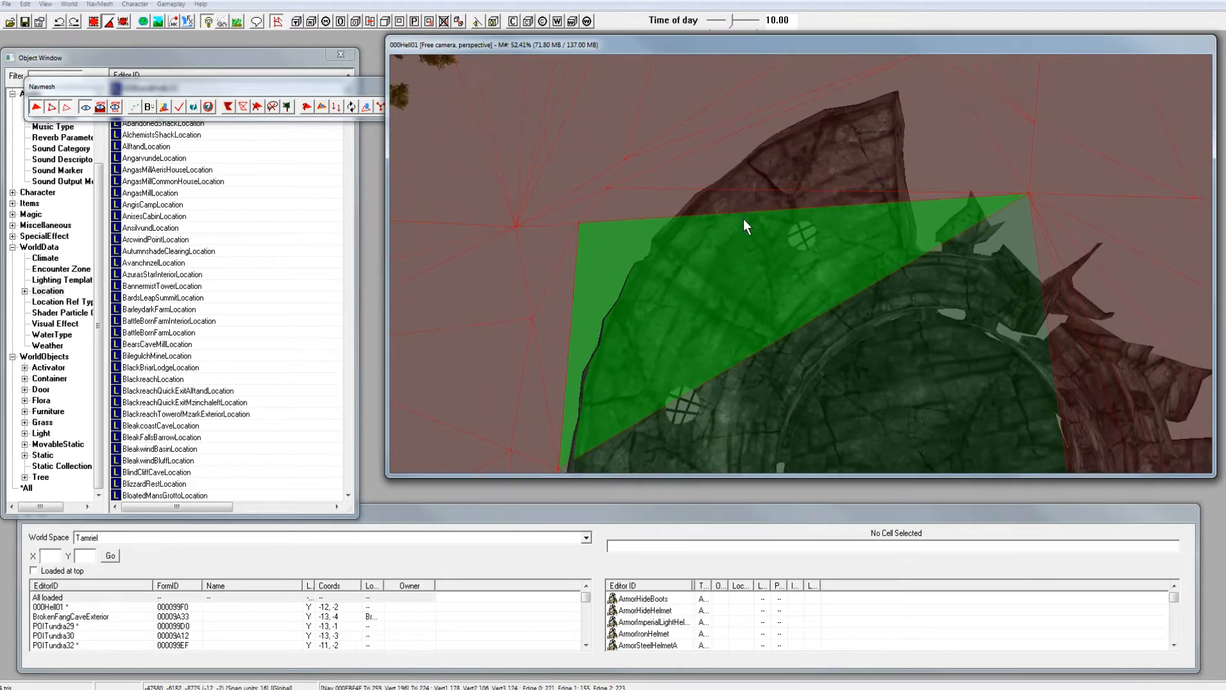
left_click(732, 207, "ctrl")
left_click(787, 162, "ctrl")
middle_click_drag(843, 176, 802, 181)
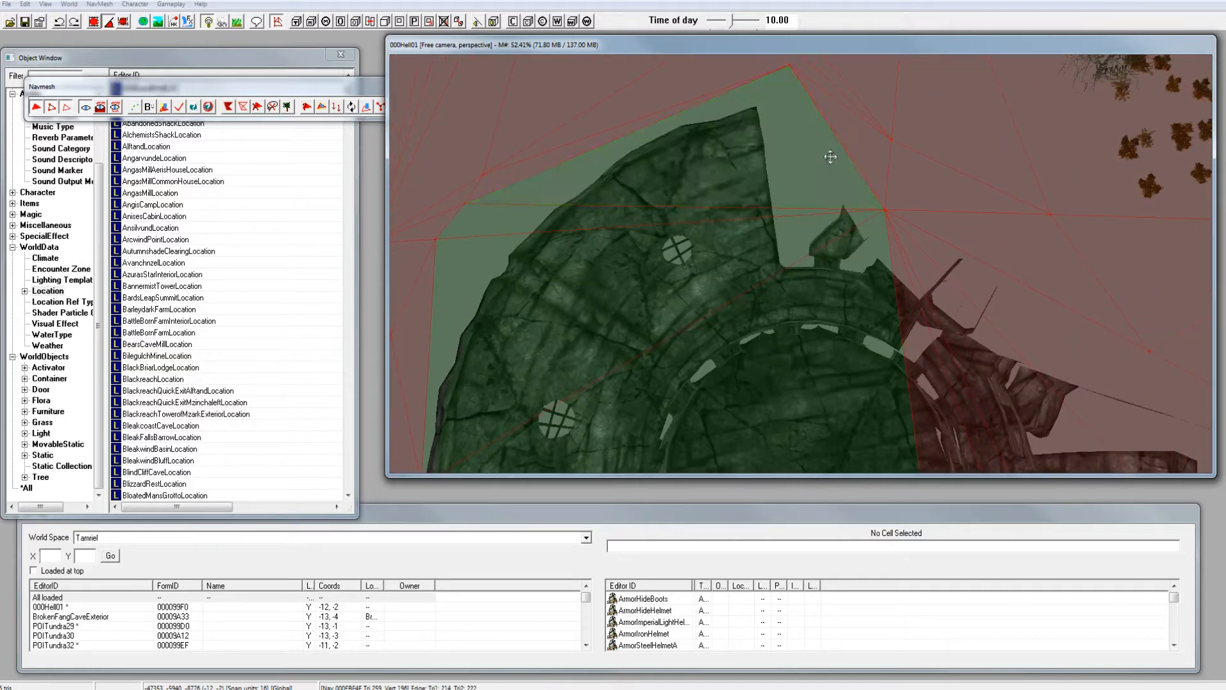
left_click(869, 155, "ctrl")
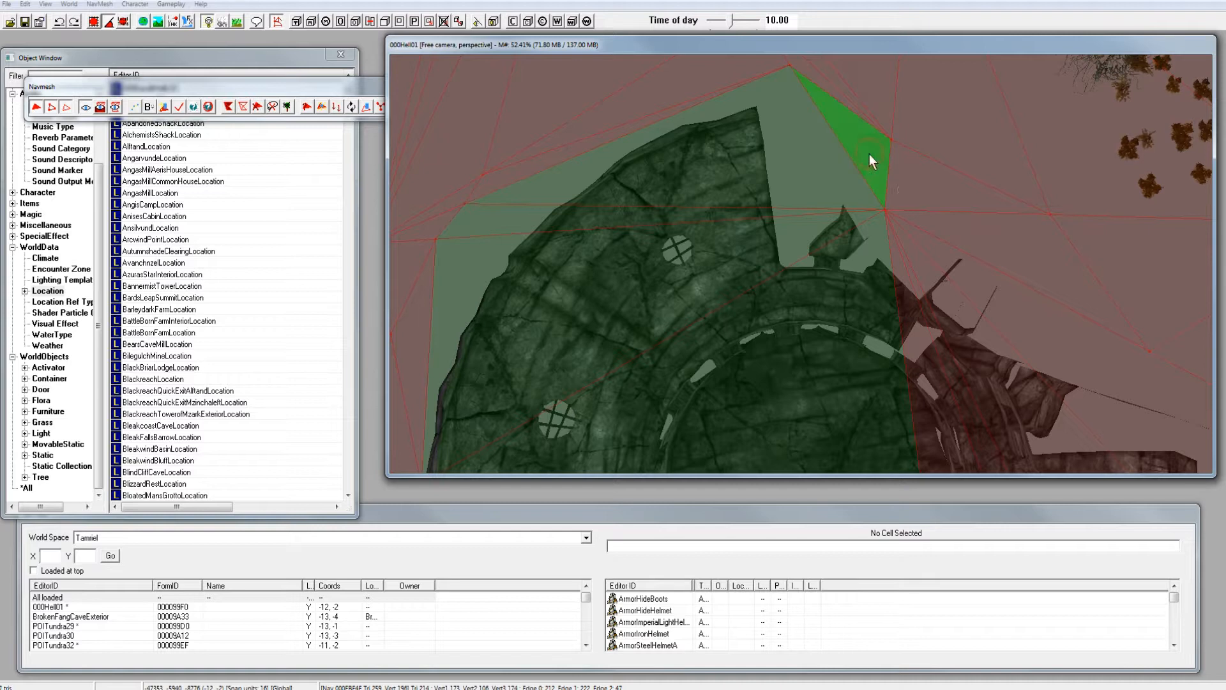
Step: Add the navmesh triangles beneath the jagged rock spikes on the dome's side to the selection
middle_click_drag(898, 187, 985, 220, "shift")
left_click(830, 231, "ctrl")
middle_click_drag(822, 232, 764, 229, "shift")
left_click(815, 276, "ctrl")
left_click(895, 203, "ctrl")
middle_click_drag(894, 199, 794, 170, "shift")
middle_click_drag(881, 153, 850, 167, "shift")
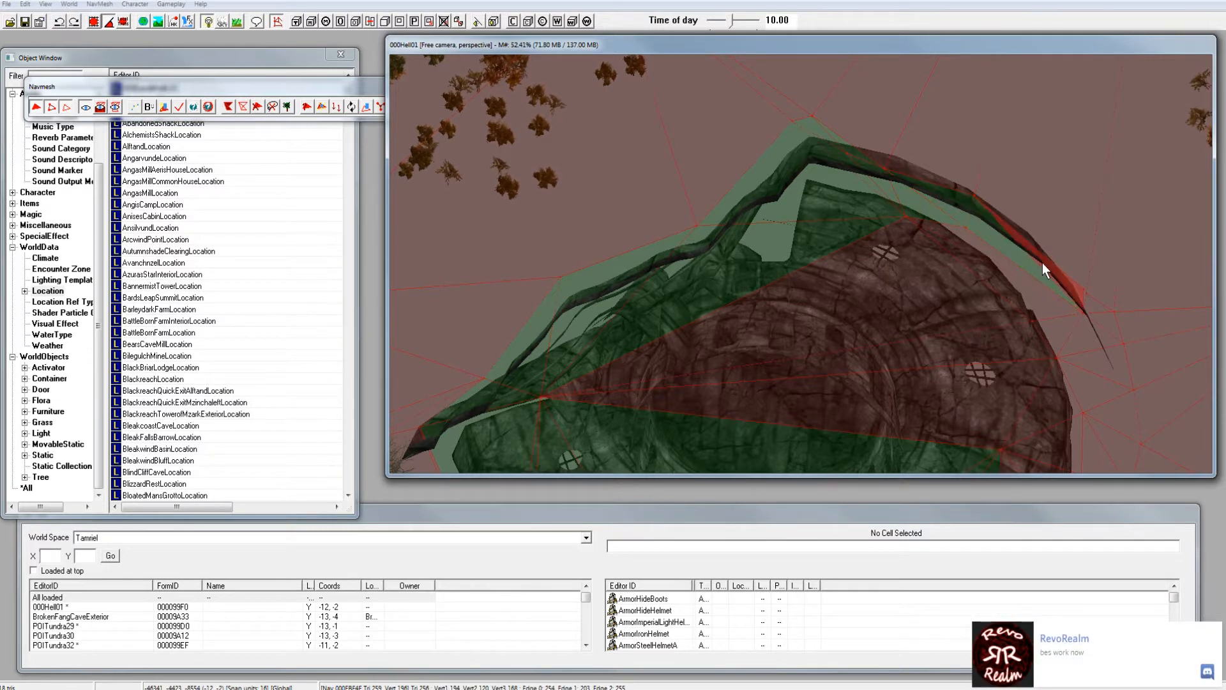
Step: Add the long triangles that fan out beneath the dome's body inside the thin outer rock arc
left_click(1005, 286, "ctrl")
left_click(920, 311, "ctrl")
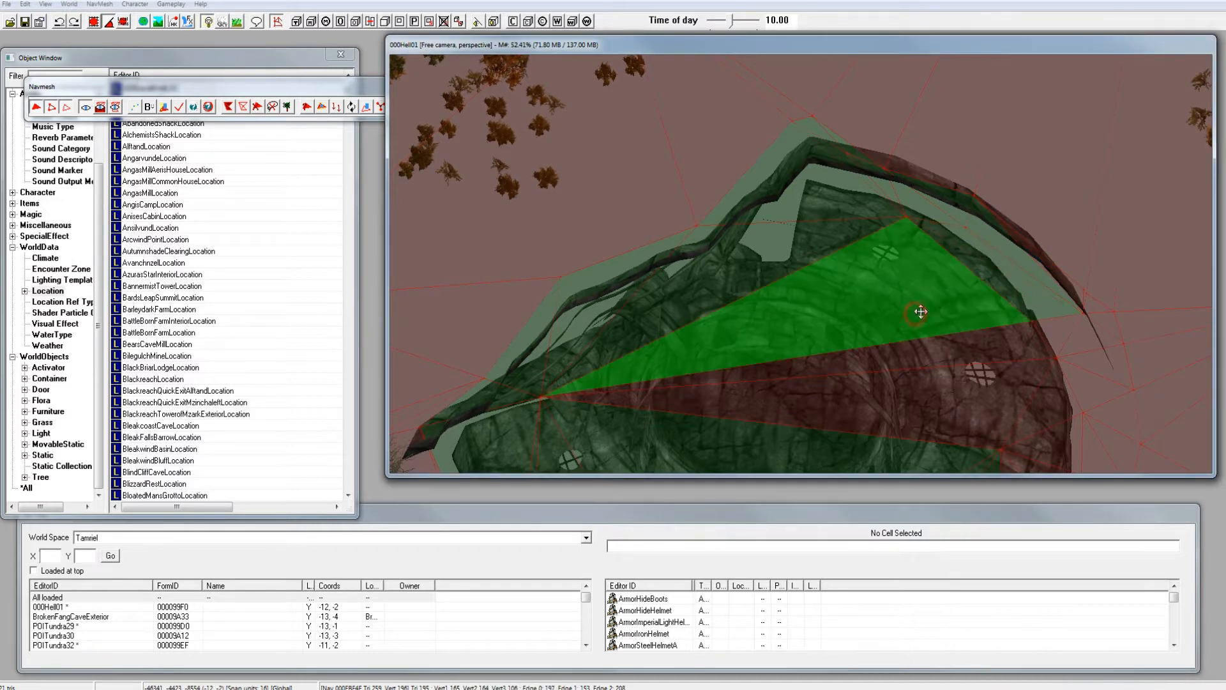
left_click(958, 357, "ctrl")
left_click(956, 385, "ctrl")
middle_click_drag(950, 369, 898, 263)
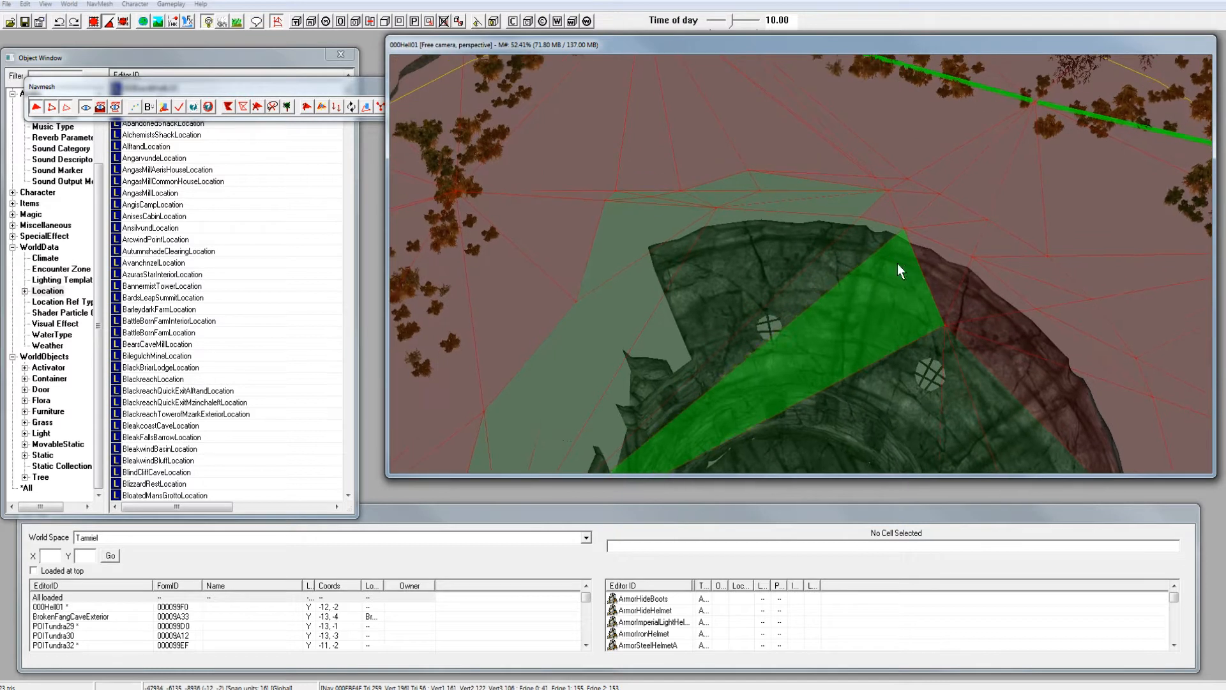
Step: Extend the selection to the triangles along the start of the gap between the dome and its outer rock arc
middle_click_drag(843, 204, 857, 283, "shift")
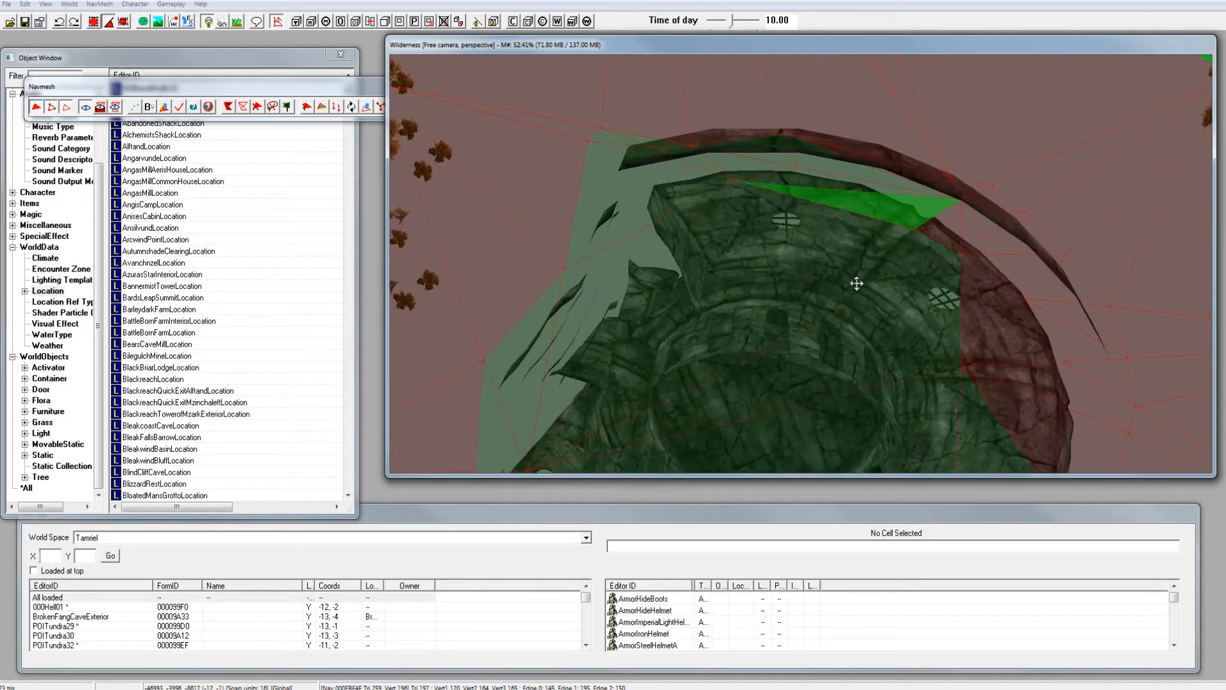
left_click(877, 162, "ctrl")
middle_click_drag(948, 178, 909, 178)
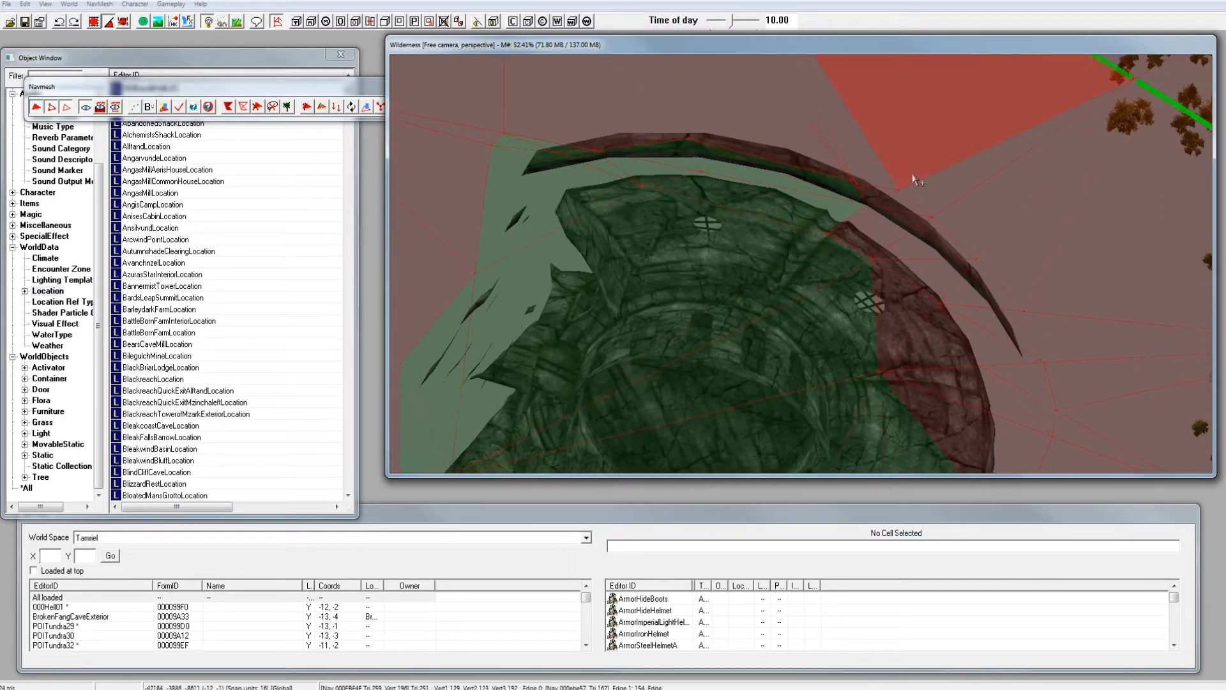
scroll(900, 173, "up", 1)
scroll(900, 177, "up", 3)
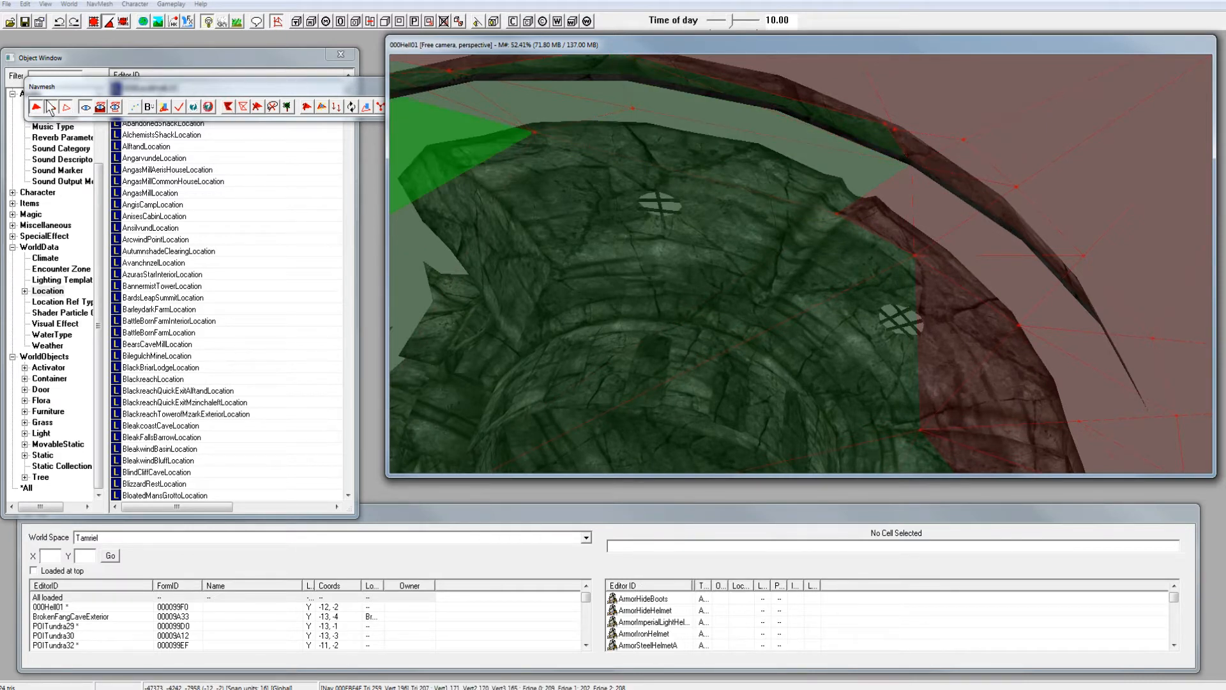
left_click(67, 108)
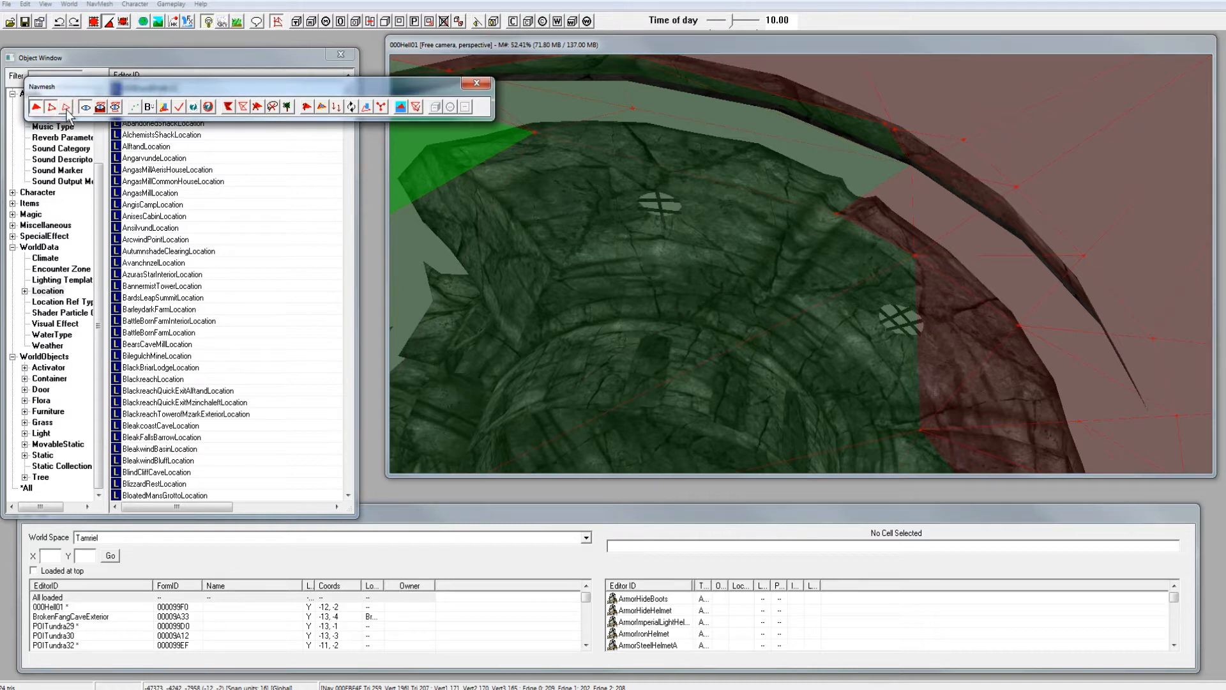
left_click(894, 135)
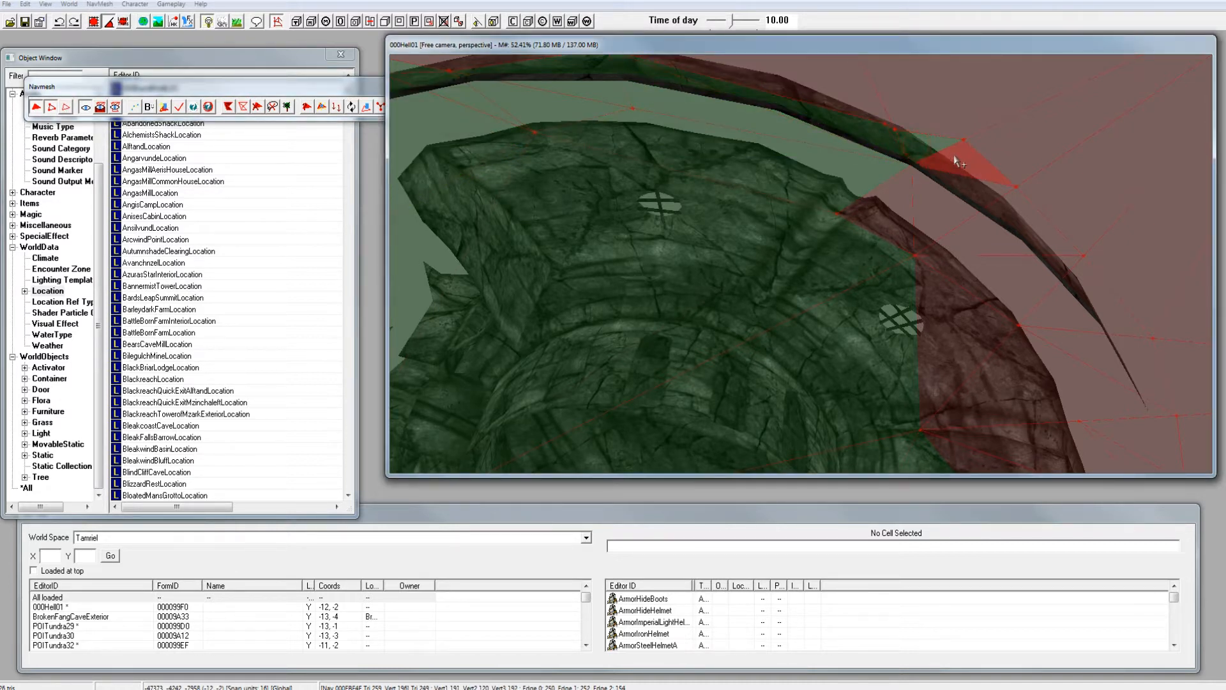
Step: Add the triangles crossing under the middle stretch of the outer rock arc and the adjoining dome edge
left_click(985, 236, "ctrl")
left_click(987, 283, "ctrl")
left_click(953, 329, "ctrl")
middle_click_drag(952, 329, 920, 301)
left_click(891, 169, "ctrl")
left_click(926, 226, "ctrl")
left_click(912, 266, "ctrl")
left_click(844, 274, "ctrl")
Step: Add the remaining narrow triangles running from the dome's interior to the tapering end of the rock arc
middle_click_drag(869, 287, 841, 297, "shift")
left_click(841, 297, "ctrl")
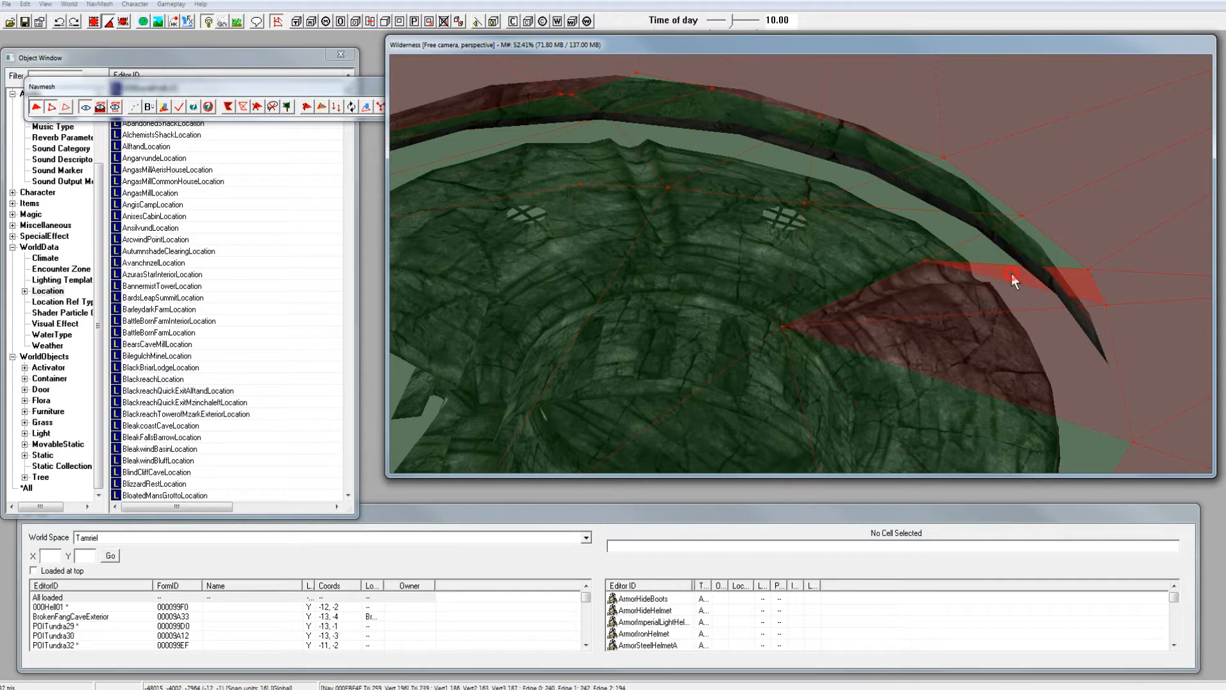
left_click(1012, 275, "ctrl")
left_click(1003, 287, "ctrl")
middle_click_drag(1002, 282, 979, 262)
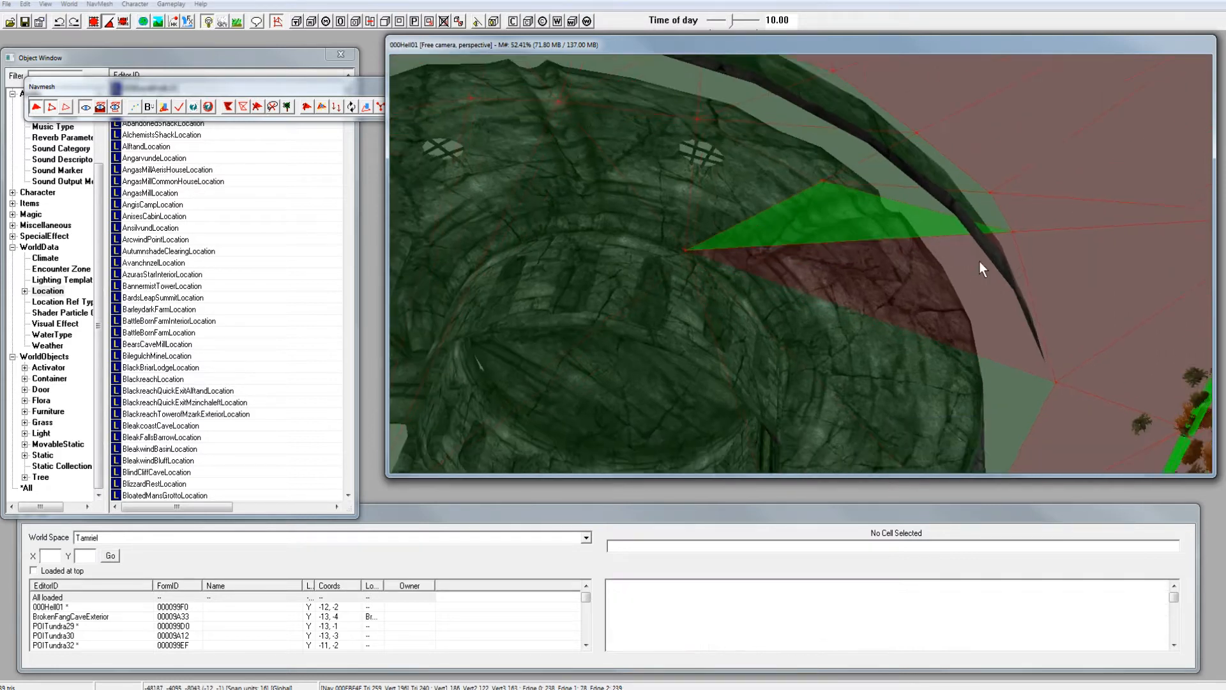
left_click(944, 306, "ctrl")
middle_click_drag(944, 305, 789, 285)
Step: Complete the triangle selection around the outer rock arc's tip so that the dome's whole footprint is covered
scroll(976, 188, "up", 3)
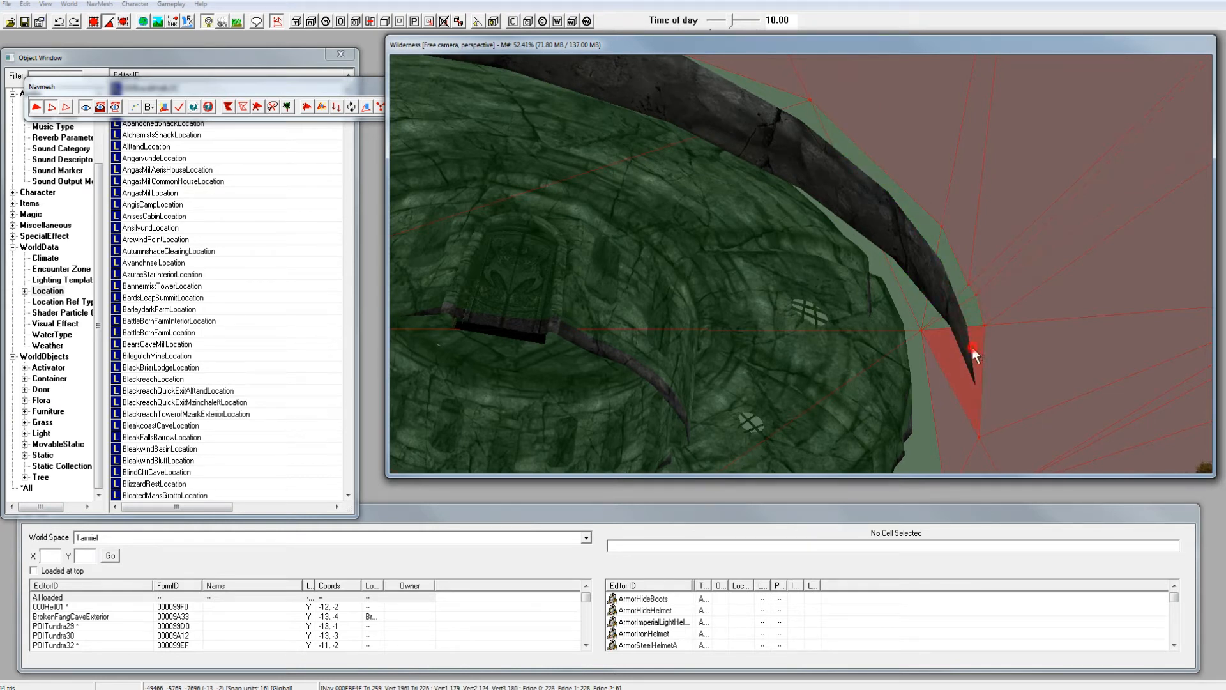
middle_click_drag(966, 356, 957, 350)
middle_click_drag(922, 339, 895, 298, "shift")
left_click(932, 342)
left_click(853, 281)
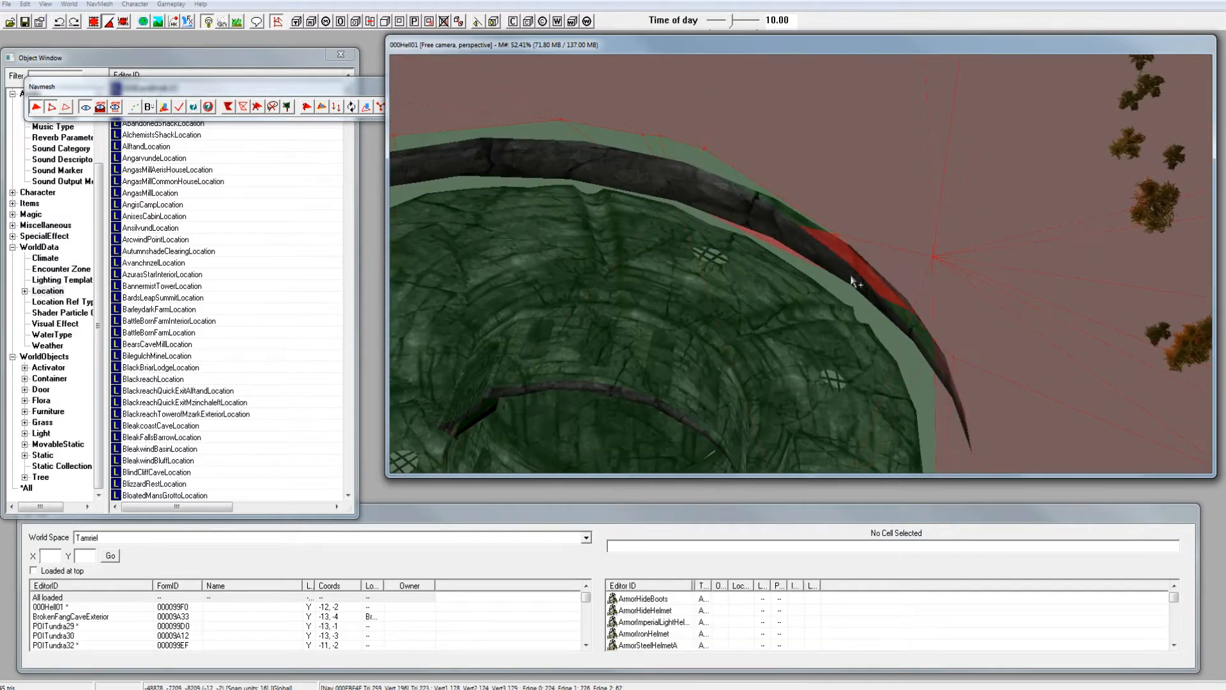
left_click(855, 261)
middle_click_drag(855, 260, 794, 235, "shift")
left_click(815, 262)
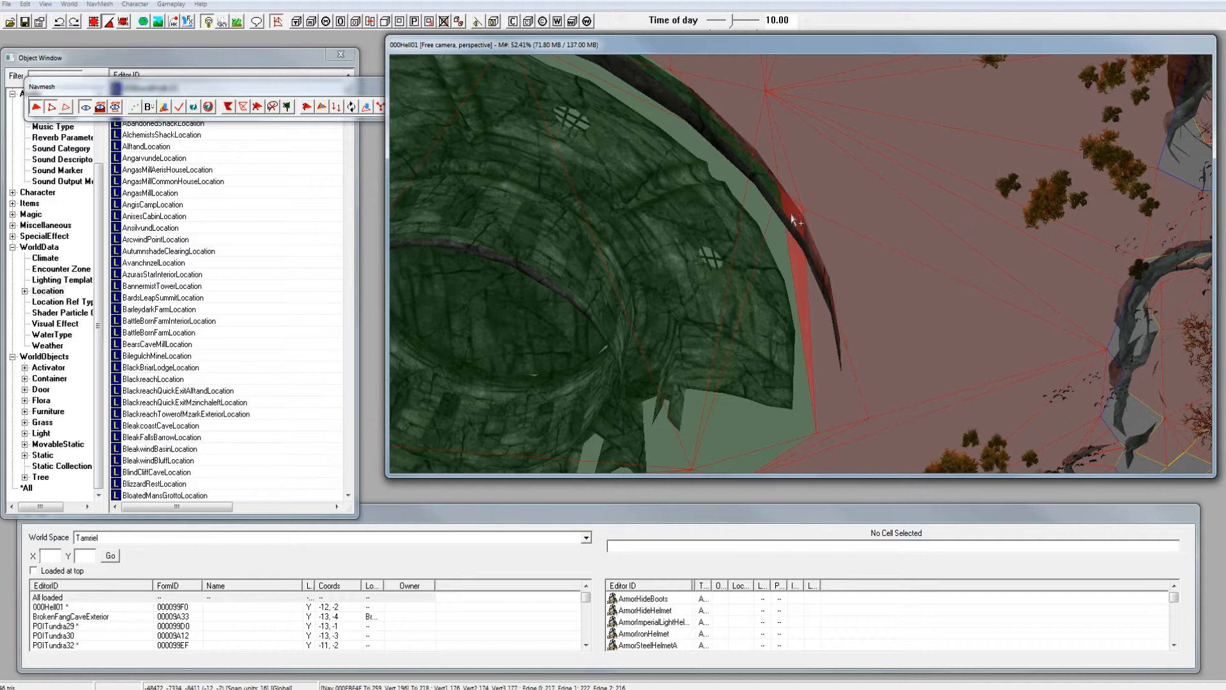
left_click(822, 267)
middle_click_drag(822, 267, 809, 142, "shift")
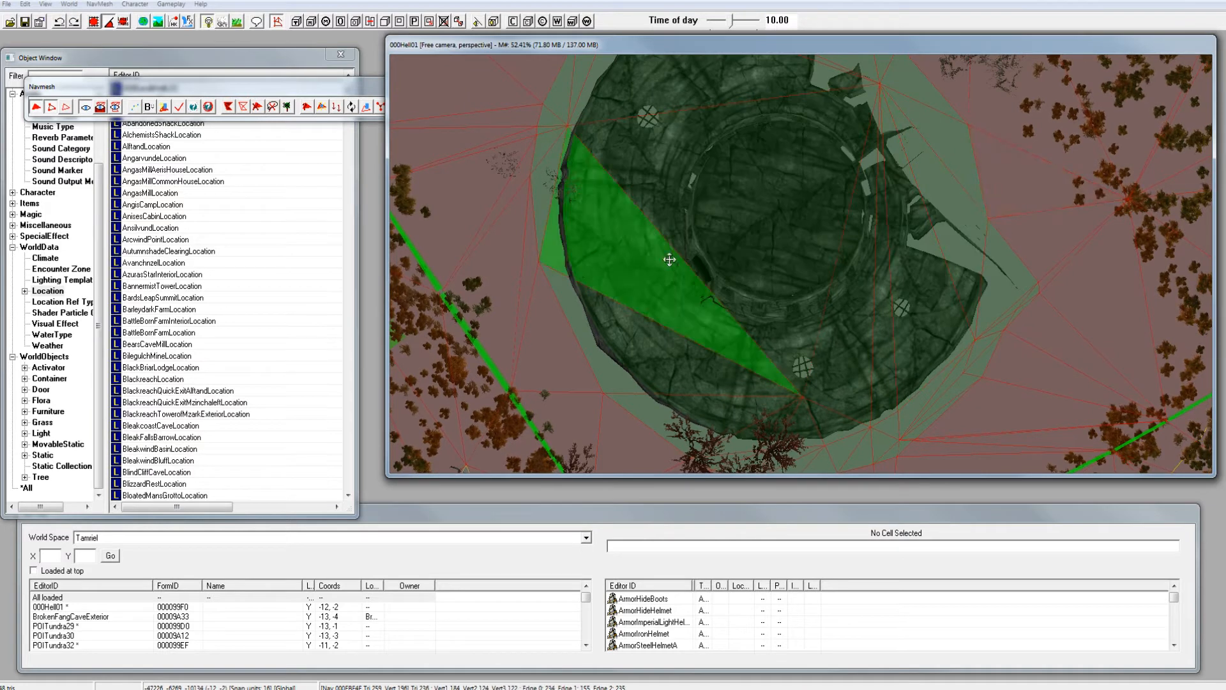
Step: Move the selected triangles beneath the dome to a separate navmesh and ignore the assertion error
left_click(100, 5)
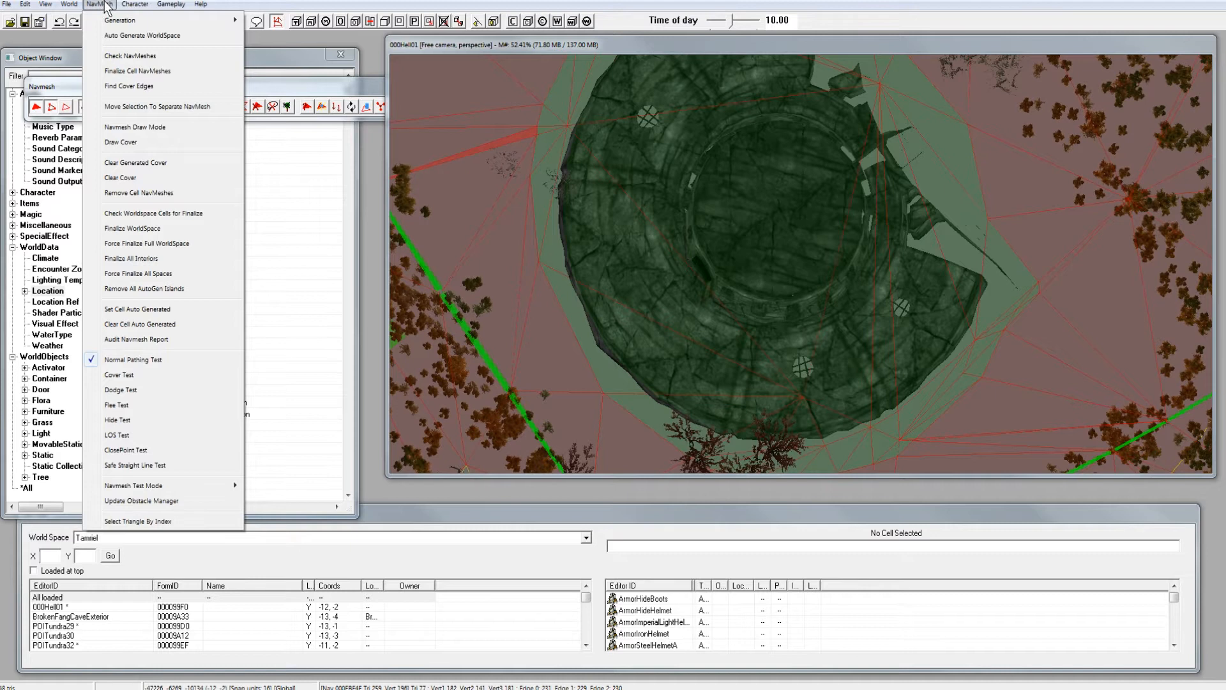
left_click(143, 106)
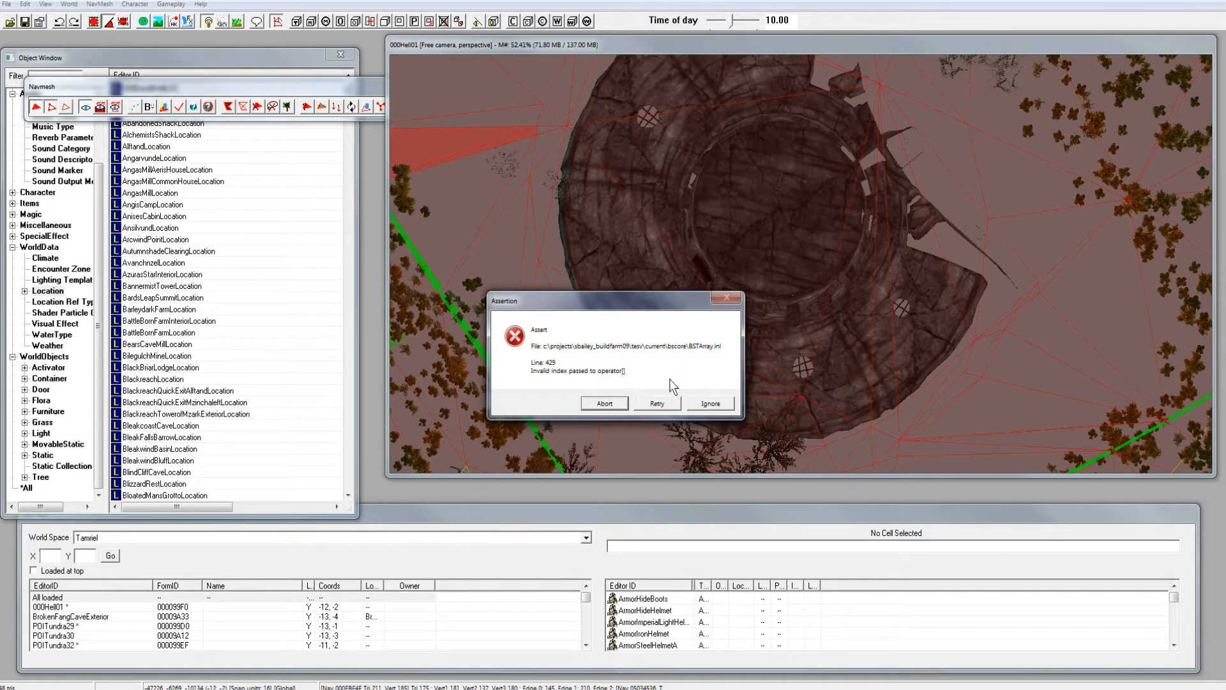
left_click(722, 403)
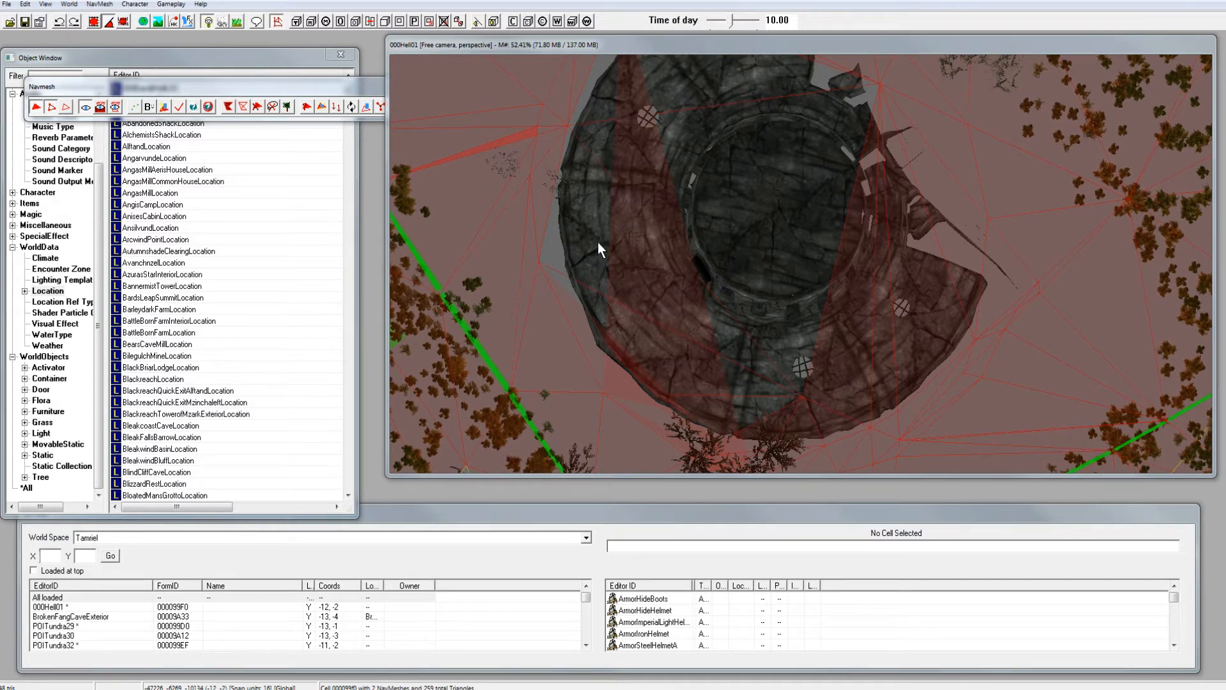
Step: Examine the separated navmesh's triangles under the dome from above and from ground level at its base
left_click(626, 244)
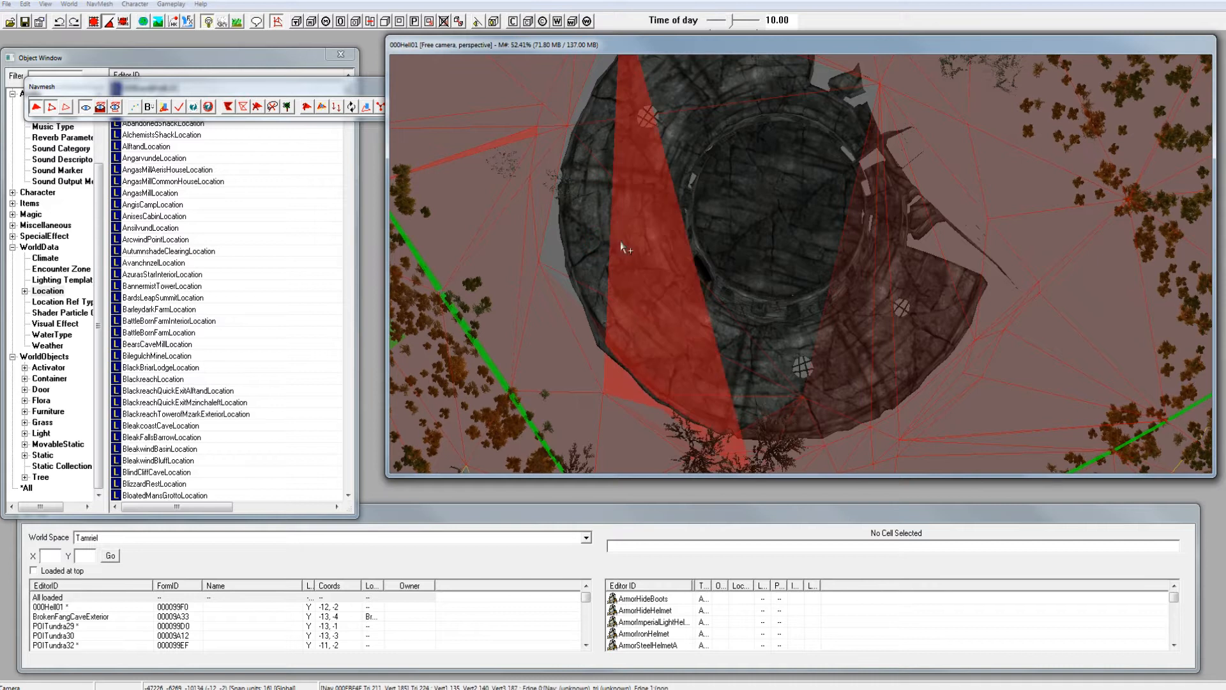
scroll(685, 235, "up", 5)
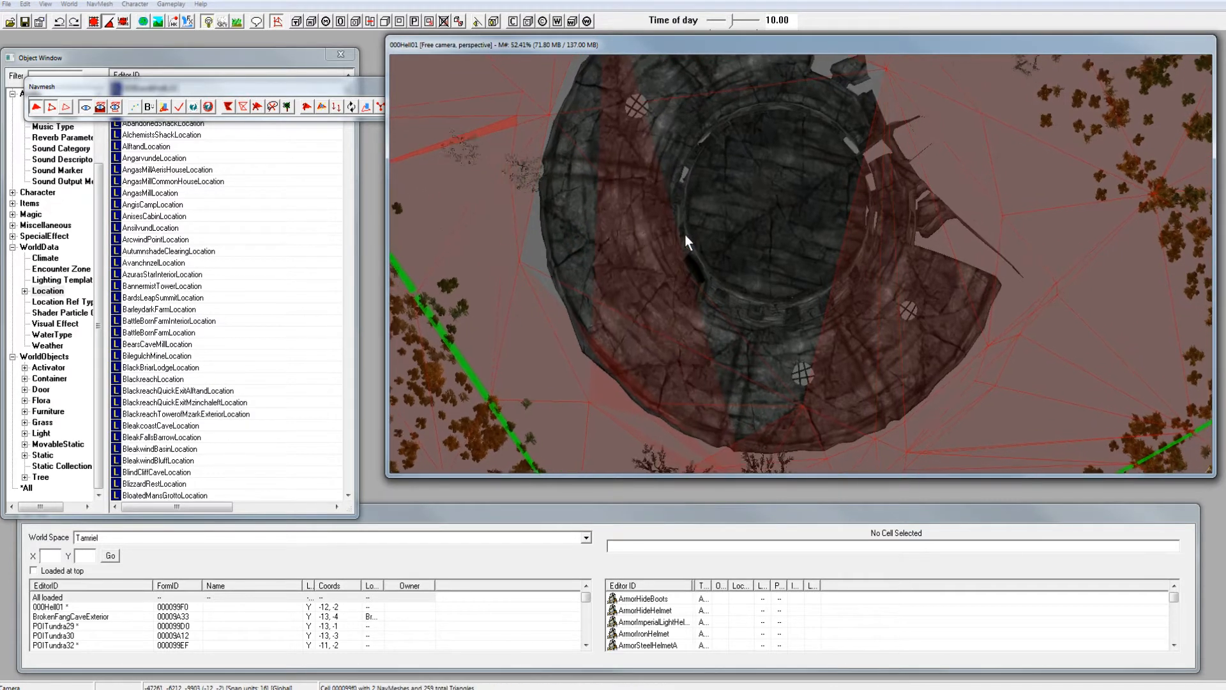
scroll(686, 228, "up", 2)
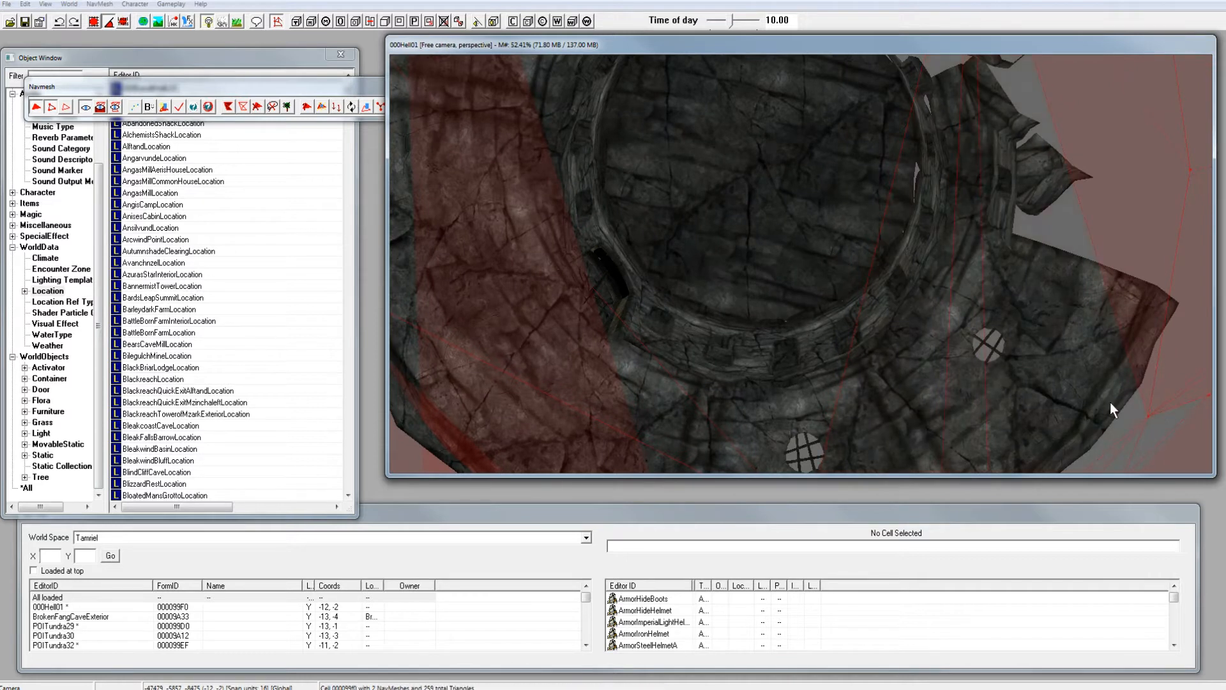
left_click(1118, 231)
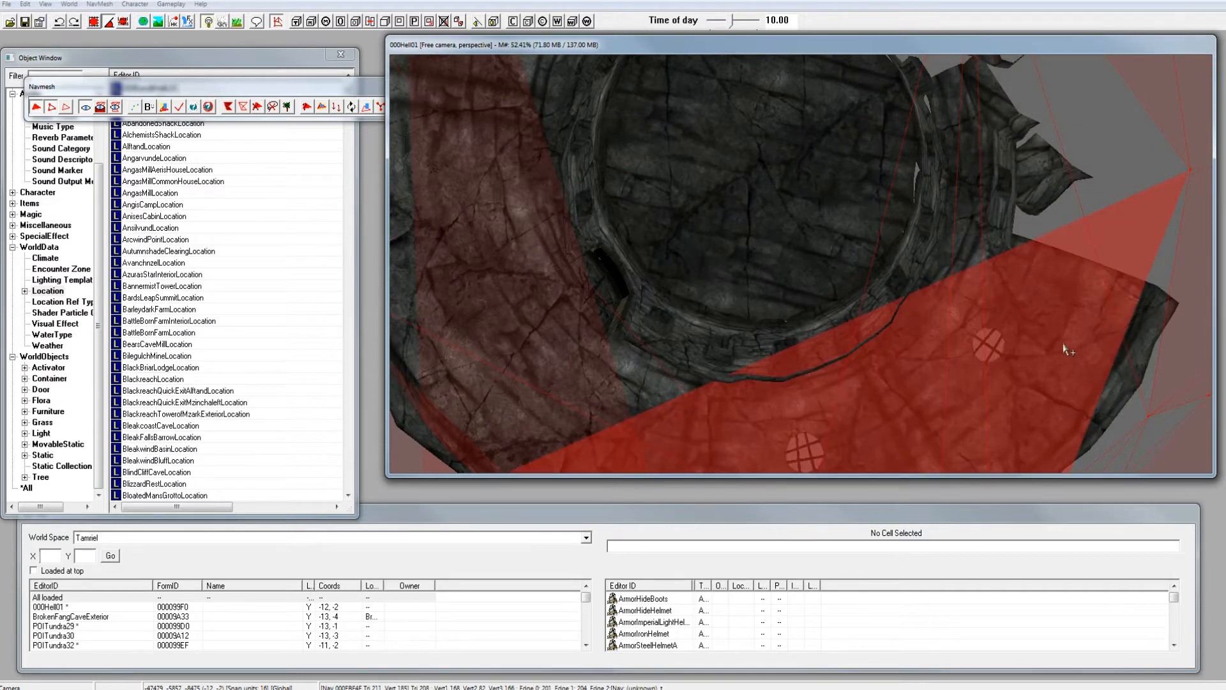
scroll(1064, 349, "down", 1)
middle_click_drag(1020, 365, 1013, 343)
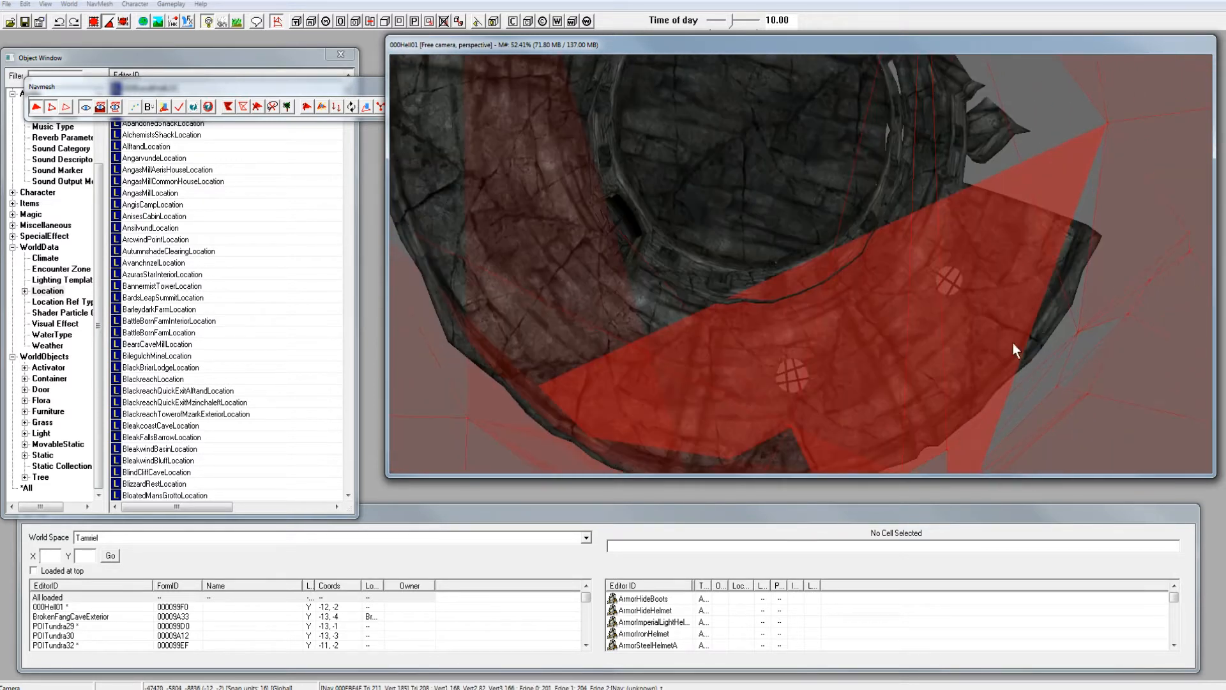
middle_click_drag(960, 325, 961, 371, "shift")
left_click(956, 305)
middle_click_drag(956, 305, 942, 453)
left_click(959, 408)
left_click(944, 345)
left_click(943, 403)
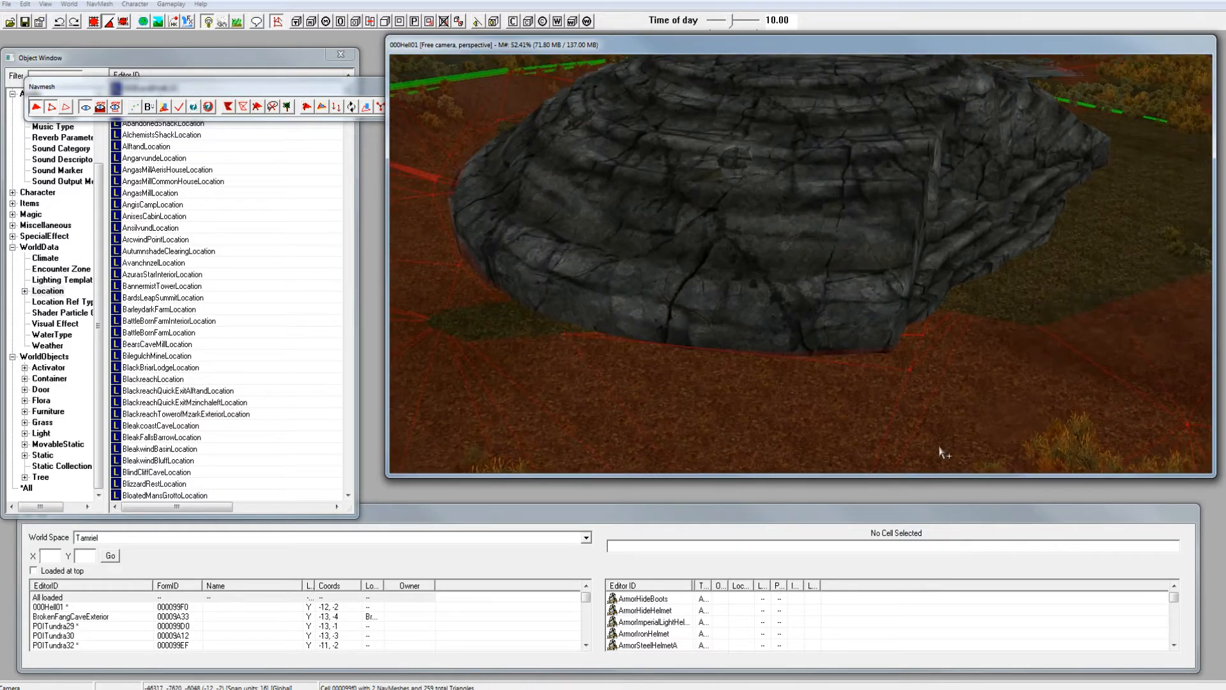
Step: Finalize the cell's navmeshes and check the border edges around the dome
left_click(175, 110)
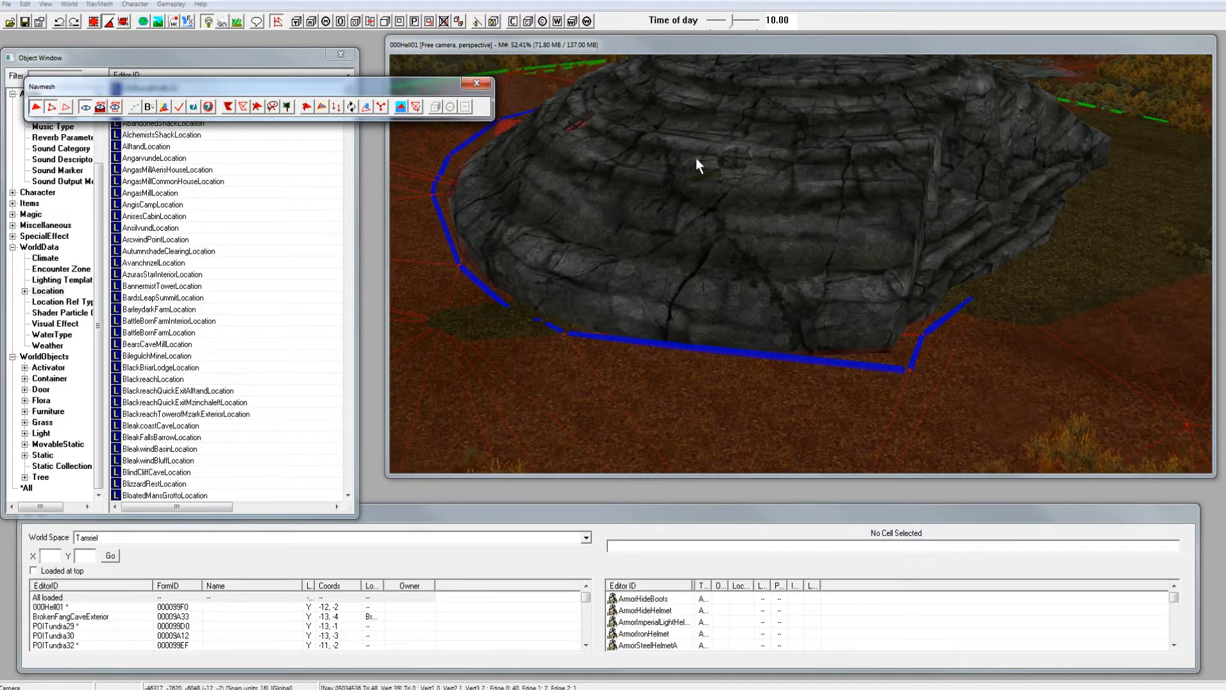
middle_click_drag(783, 171, 780, 218)
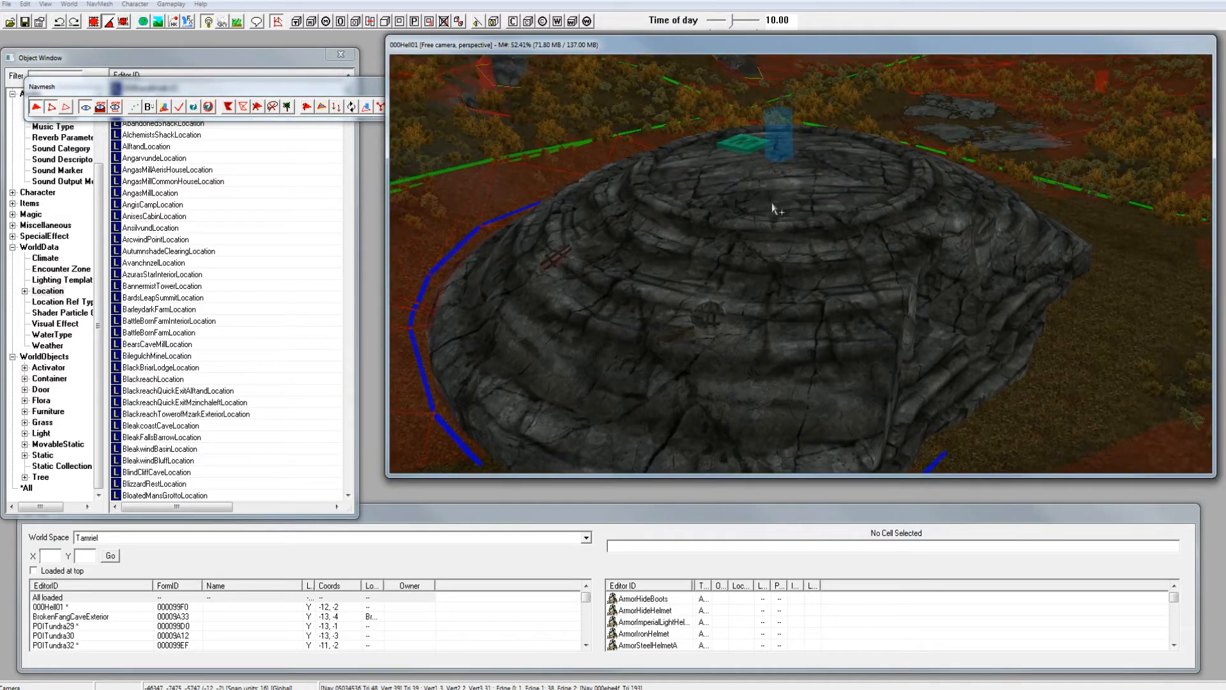
middle_click_drag(776, 346, 866, 253, "shift")
Step: Select the separated navmesh's triangles between its blue border and the dome, continuing beneath the rock
left_click(733, 172)
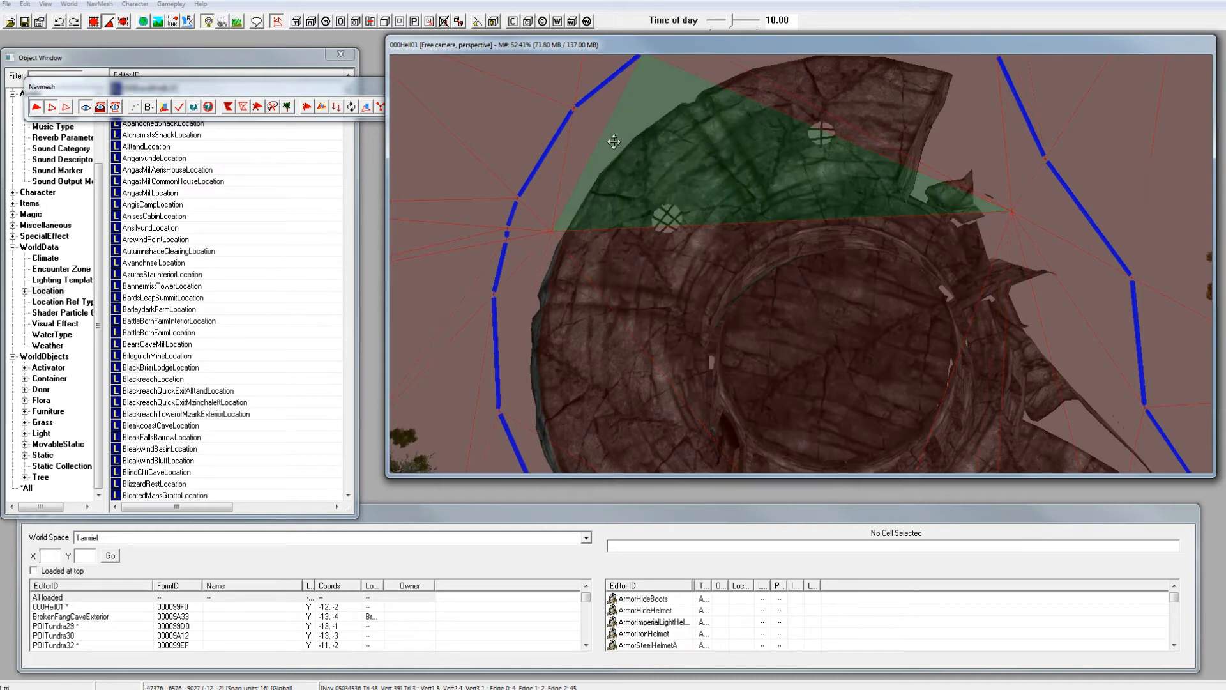
left_click(582, 138, "ctrl")
left_click(540, 203, "ctrl")
left_click(520, 224, "ctrl")
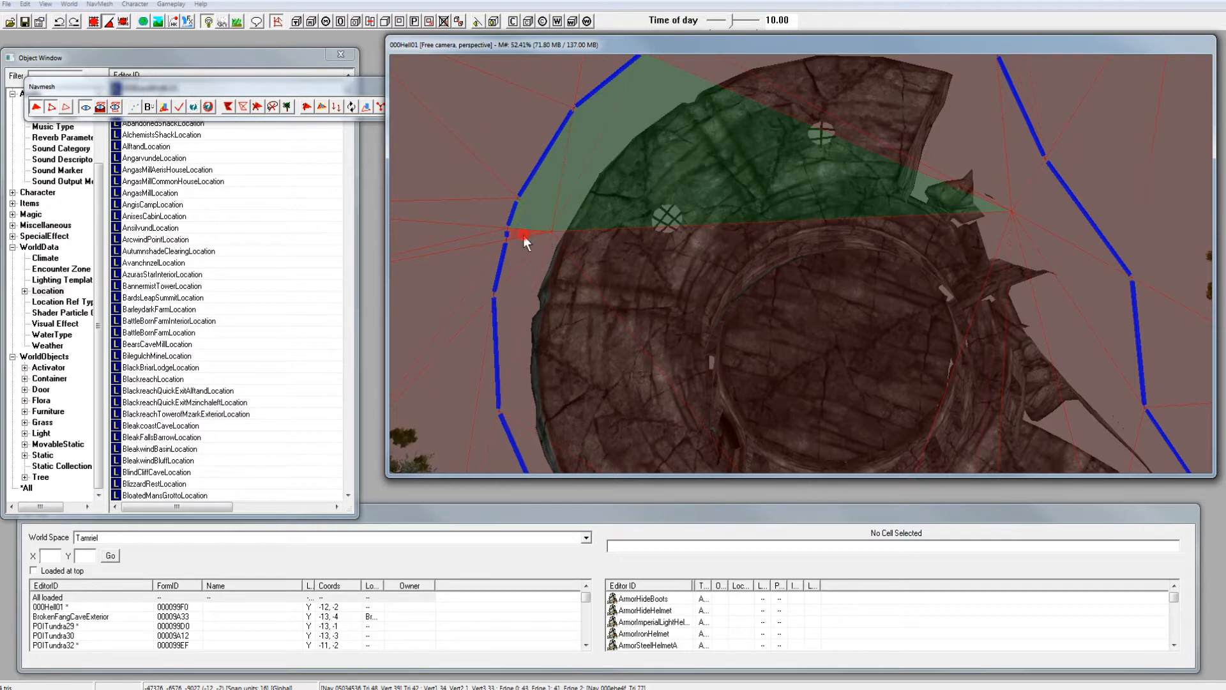
left_click(520, 252, "ctrl")
left_click(518, 289, "ctrl")
left_click(554, 285, "ctrl")
left_click(628, 271, "ctrl")
Step: Extend the separated navmesh's triangle selection around the dome's wedge-shaped corner and along the rock spikes
left_click(823, 102, "ctrl")
middle_click_drag(862, 95, 858, 130)
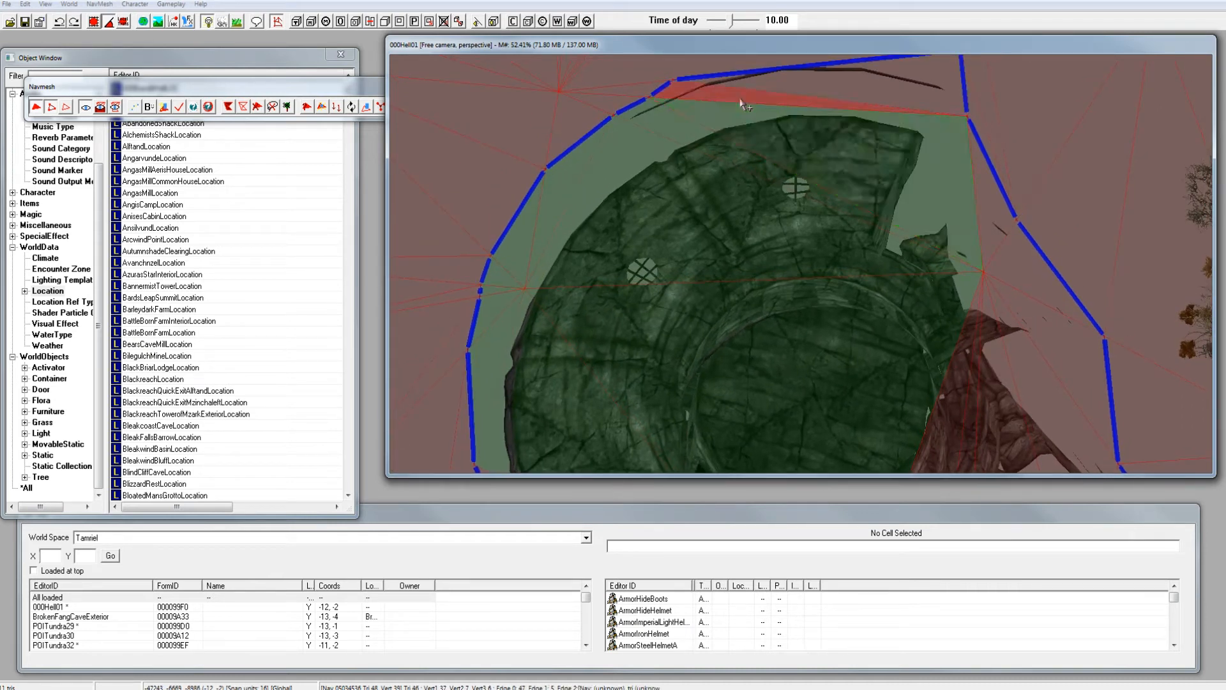
left_click(740, 97, "ctrl")
left_click(808, 78, "ctrl")
middle_click_drag(879, 95, 833, 47)
left_click(872, 98, "ctrl")
left_click(907, 163, "ctrl")
left_click(909, 206, "ctrl")
left_click(872, 235, "ctrl")
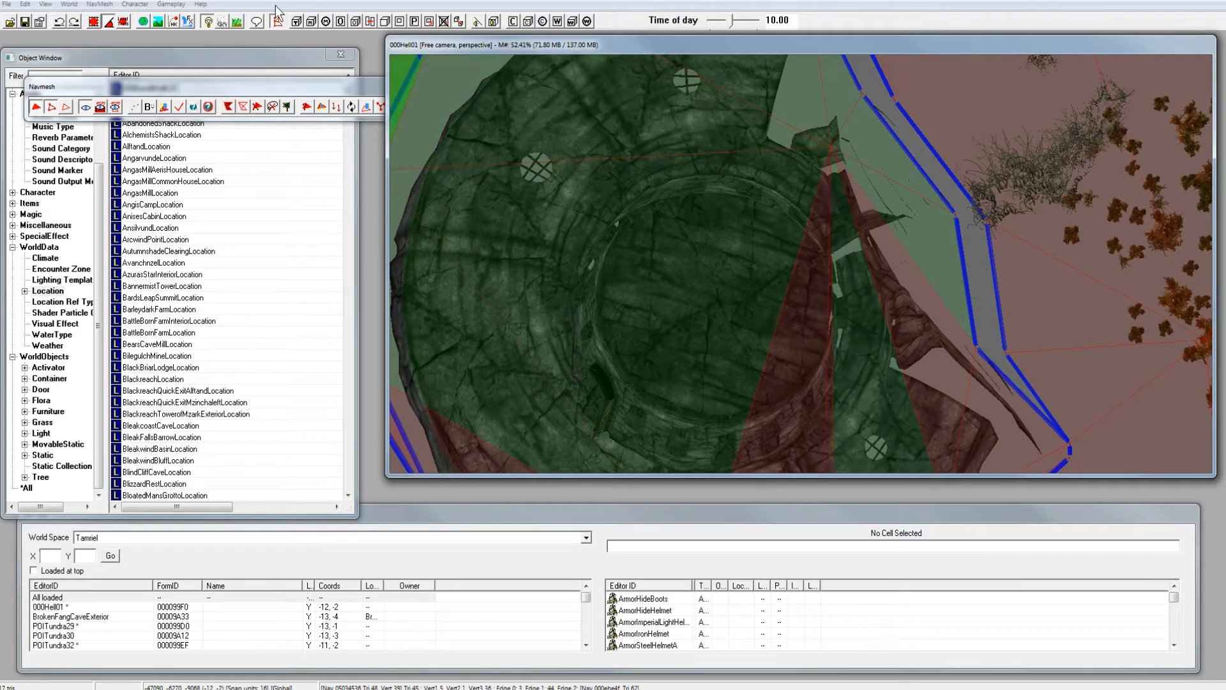
Step: Undo the last two edits and extend the triangle selection along the dome's spiked side to the blue border's pointed corner
left_click(60, 22)
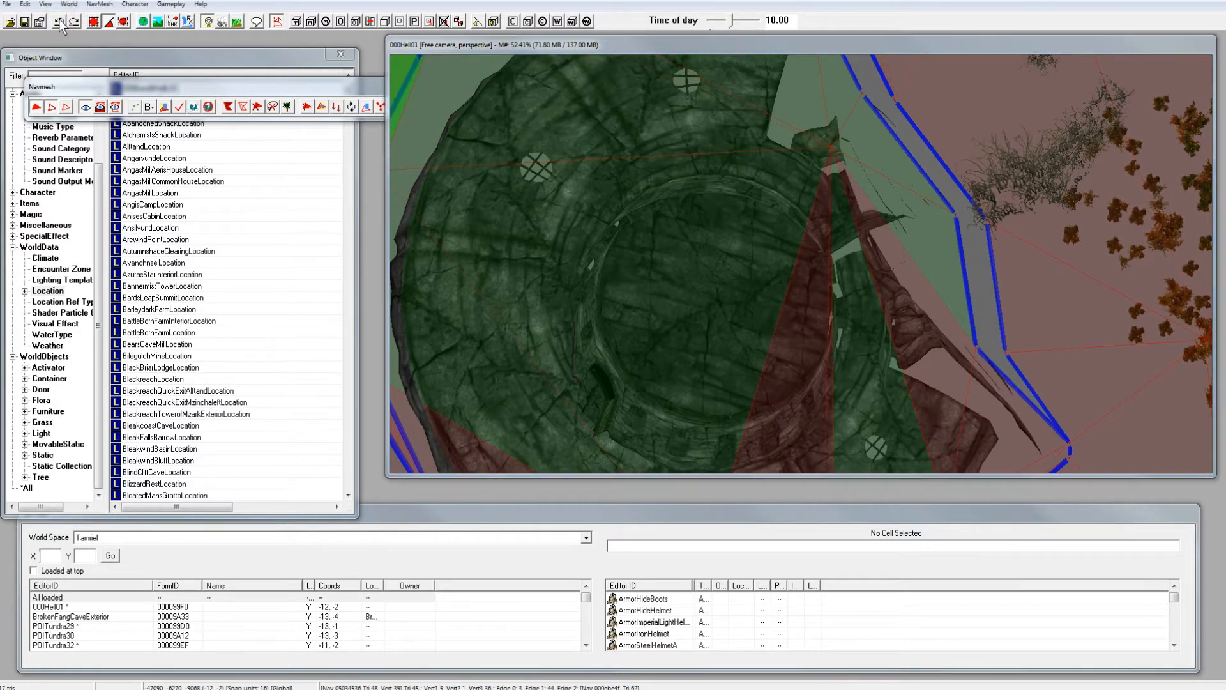
left_click(59, 21)
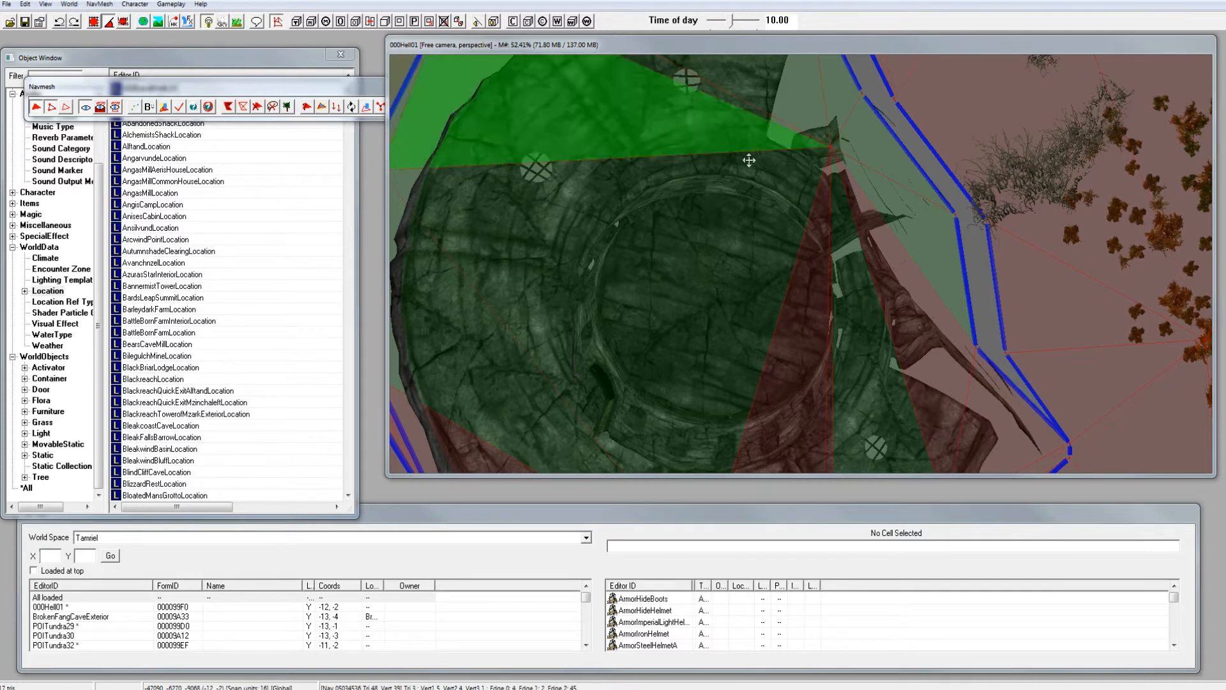
left_click(898, 314)
left_click(913, 322, "ctrl")
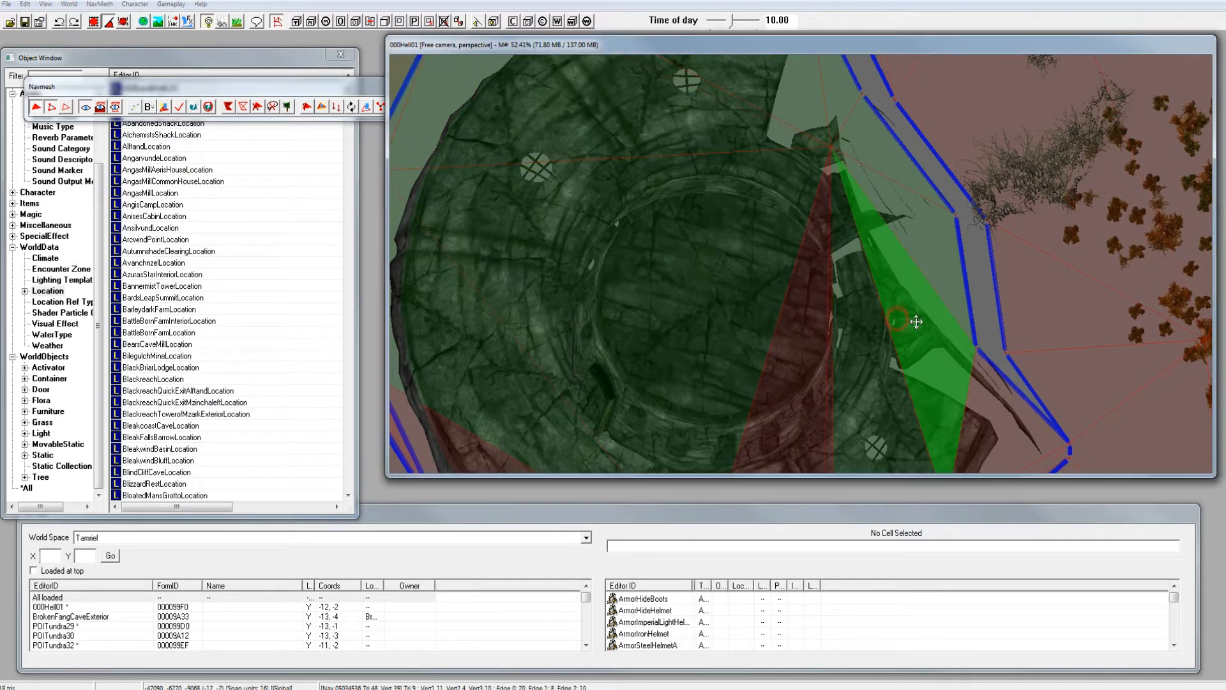
left_click(1000, 424, "ctrl")
middle_click_drag(1001, 424, 987, 272)
left_click(991, 276, "ctrl")
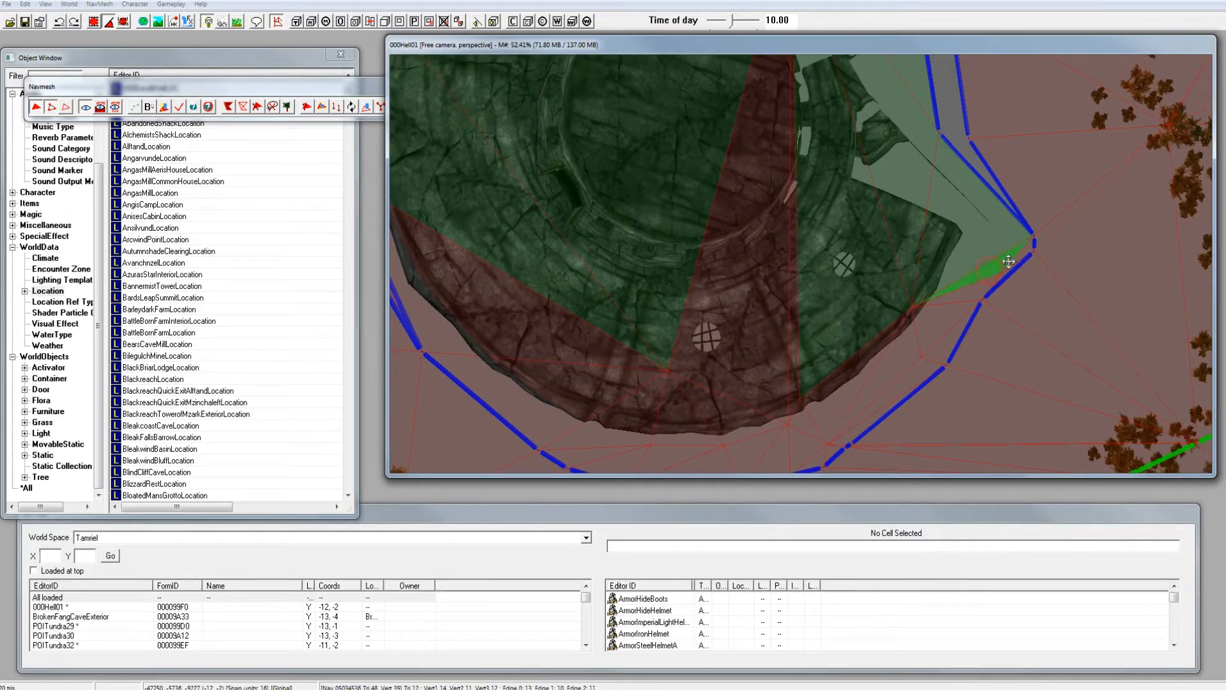
Step: Add the triangles between the pointed border corner and the dome's curved rim to the selection, continuing beneath the rock
left_click(1003, 280, "ctrl")
left_click(966, 288, "ctrl")
left_click(966, 289, "ctrl")
left_click(950, 323, "ctrl")
left_click(957, 345, "ctrl")
left_click(930, 381, "ctrl")
left_click(881, 419, "ctrl")
left_click(883, 377, "ctrl")
left_click(824, 409, "ctrl")
left_click(801, 393, "ctrl")
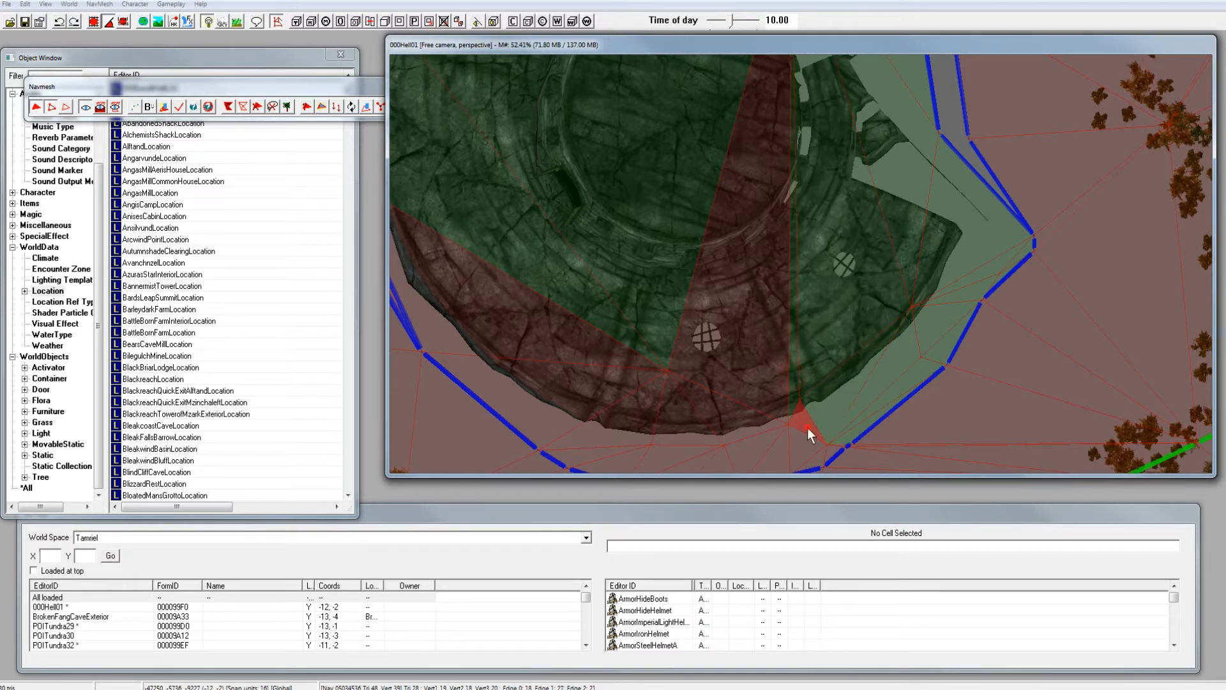
Step: Extend the triangle selection along the dome's rounded outer edge and the adjacent wedges under the rock
left_click(807, 427, "ctrl")
left_click(757, 371, "ctrl")
middle_click_drag(772, 373, 794, 346)
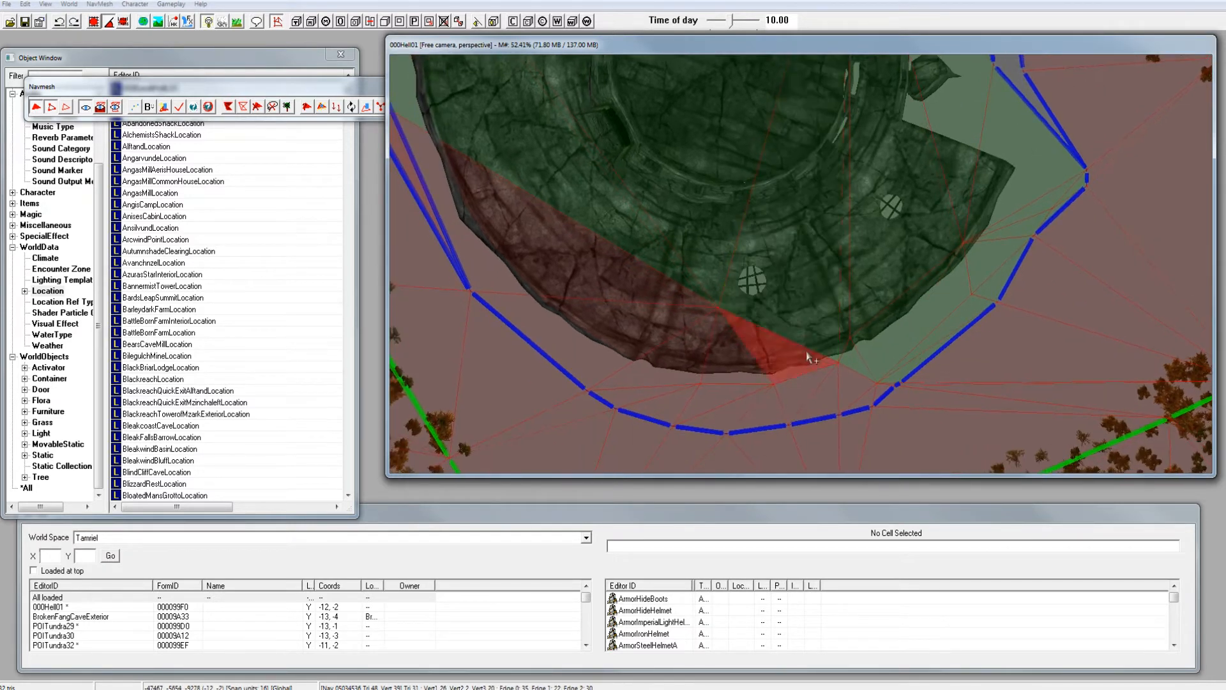
left_click(856, 385, "ctrl")
left_click(828, 390, "ctrl")
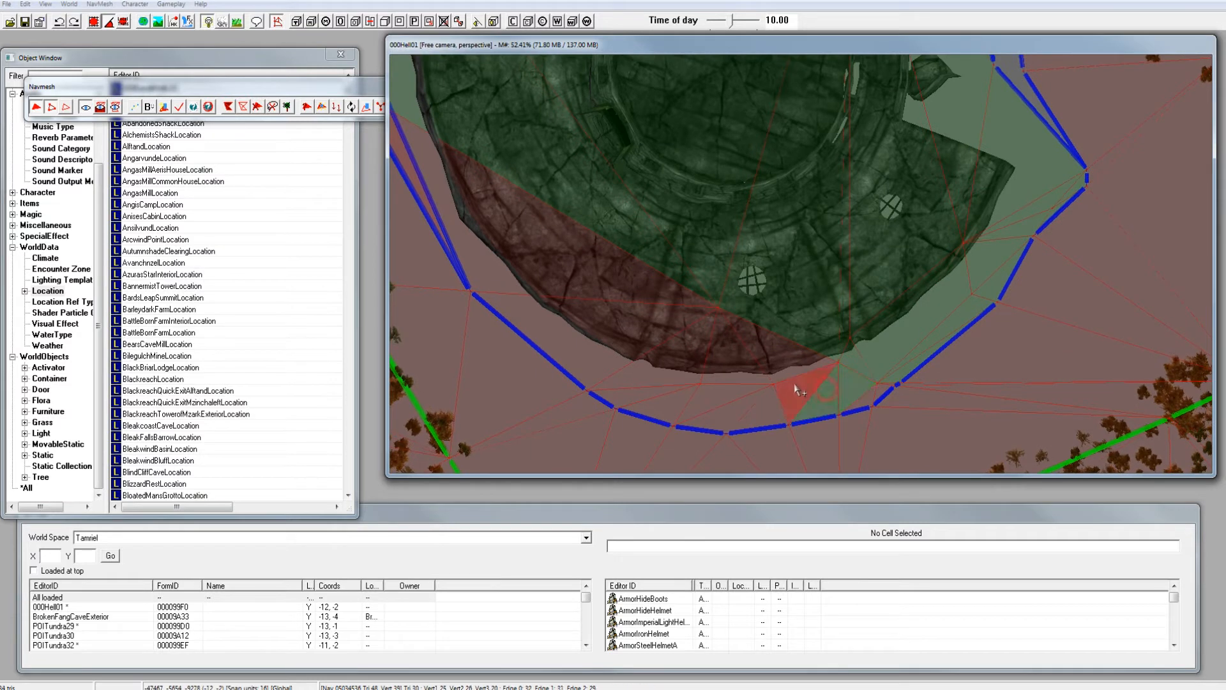
left_click(795, 386, "ctrl")
left_click(795, 363, "ctrl")
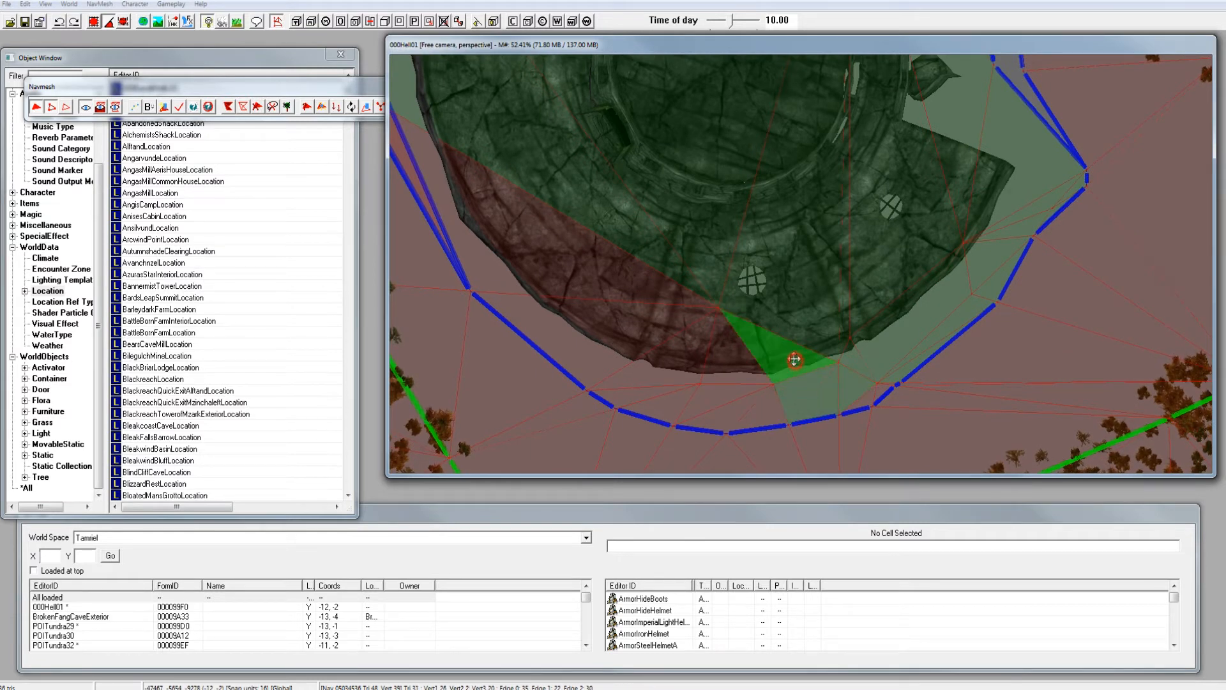
Step: Select the remaining separated navmesh triangles around and beneath the dome, and delete the whole selection
left_click(735, 367, "ctrl")
left_click(740, 399, "ctrl")
left_click(728, 414, "ctrl")
left_click(768, 415, "ctrl")
left_click(661, 408, "ctrl")
left_click(648, 392, "ctrl")
left_click(668, 362, "ctrl")
left_click(637, 340, "ctrl")
left_click(608, 276, "ctrl")
middle_click_drag(632, 271, 703, 249)
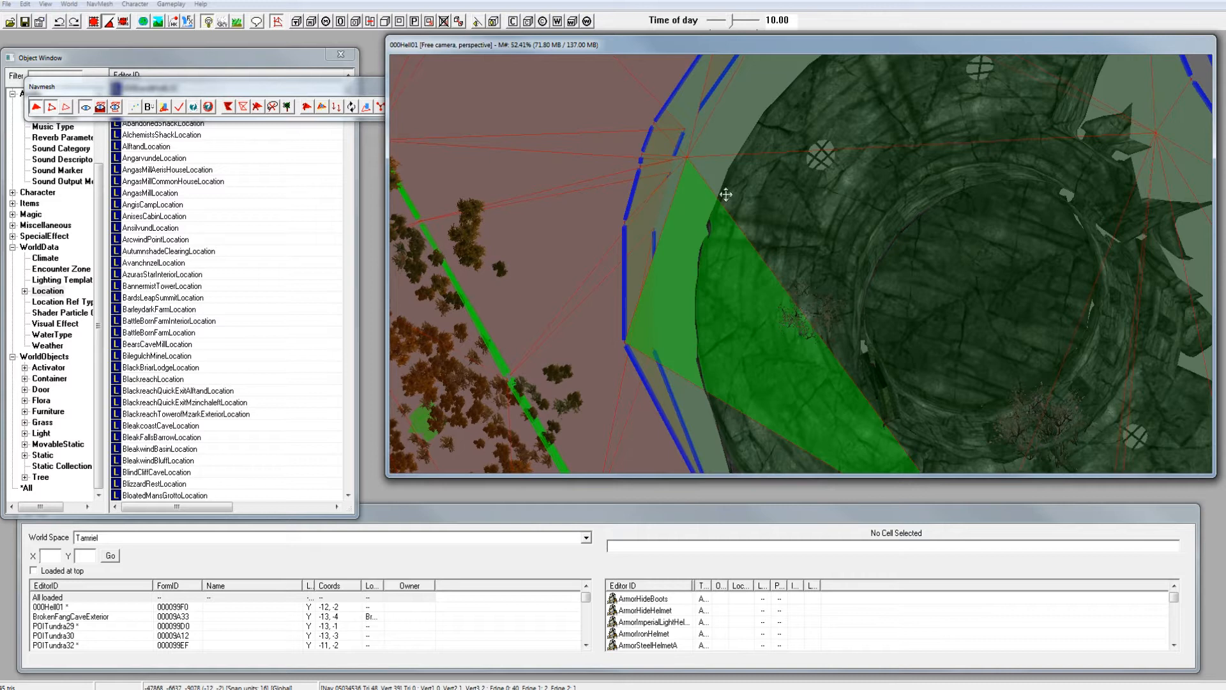
scroll(775, 193, "down", 2)
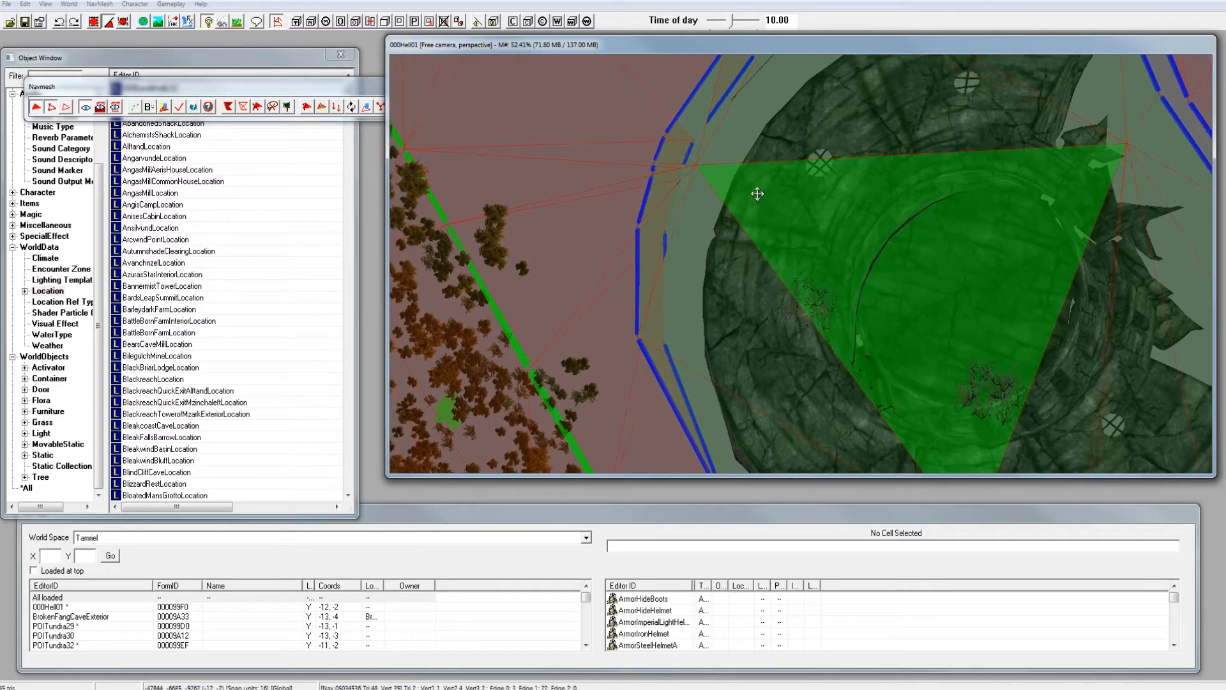
key("Delete")
middle_click_drag(905, 231, 823, 227)
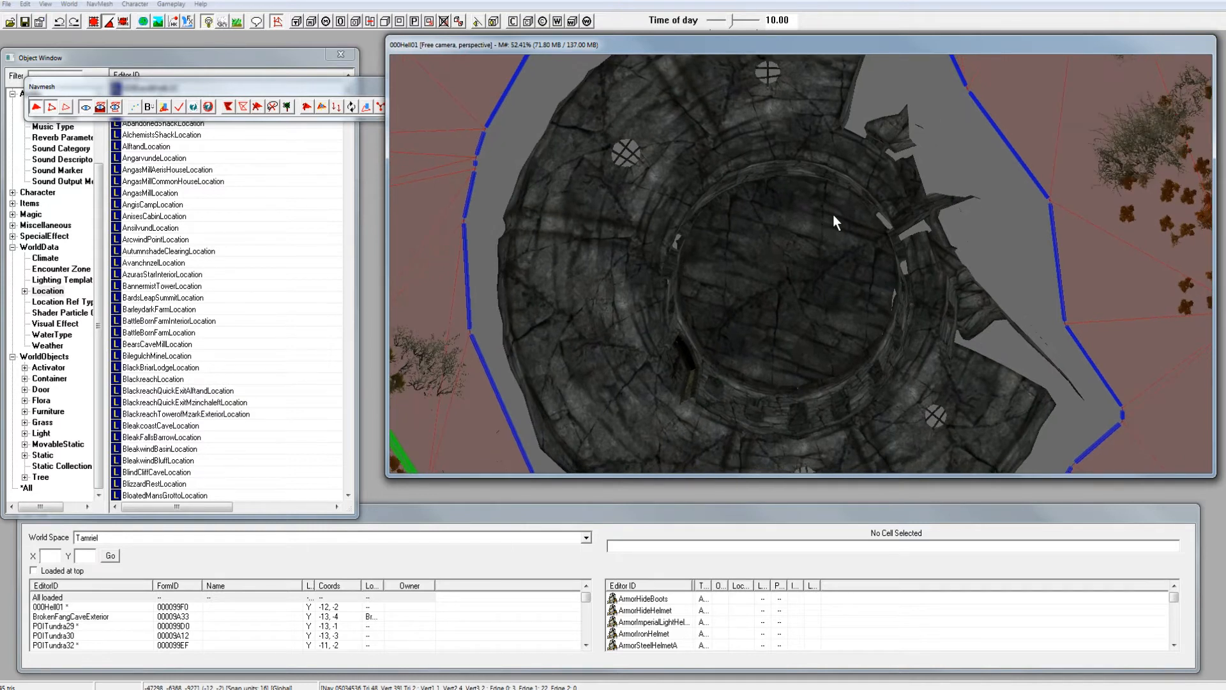
Step: Finalize the cell's navmeshes and save the plugin
middle_click_drag(835, 210, 871, 239, "shift")
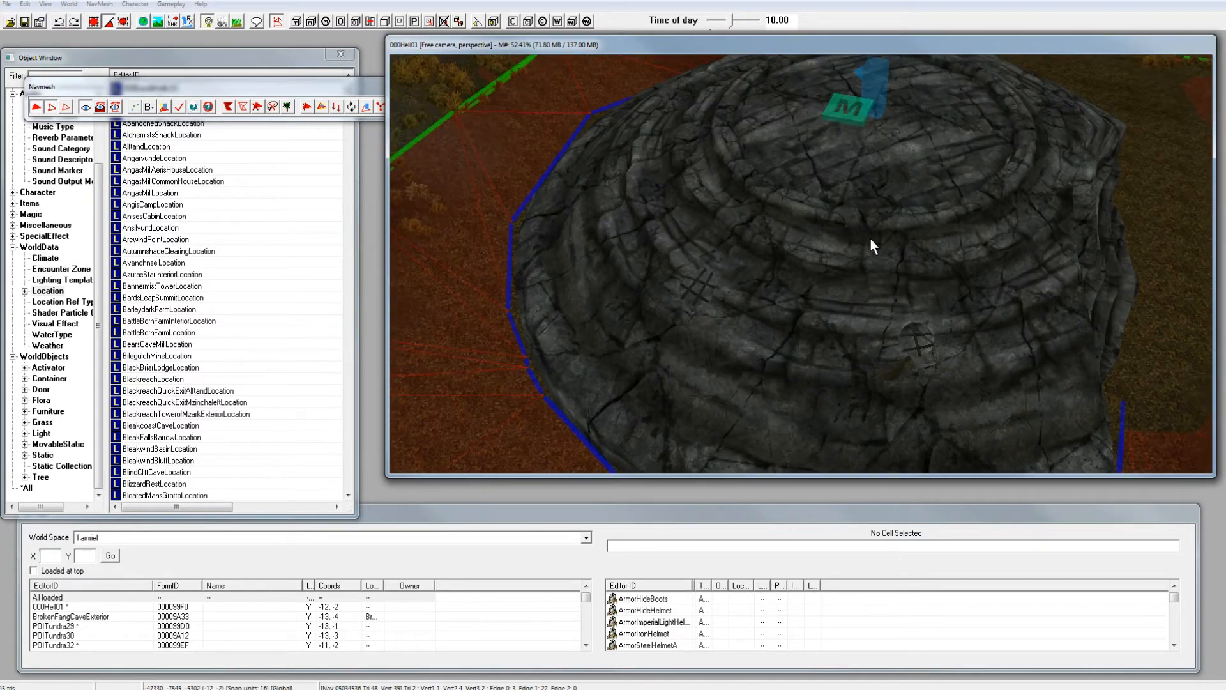
left_click(179, 106)
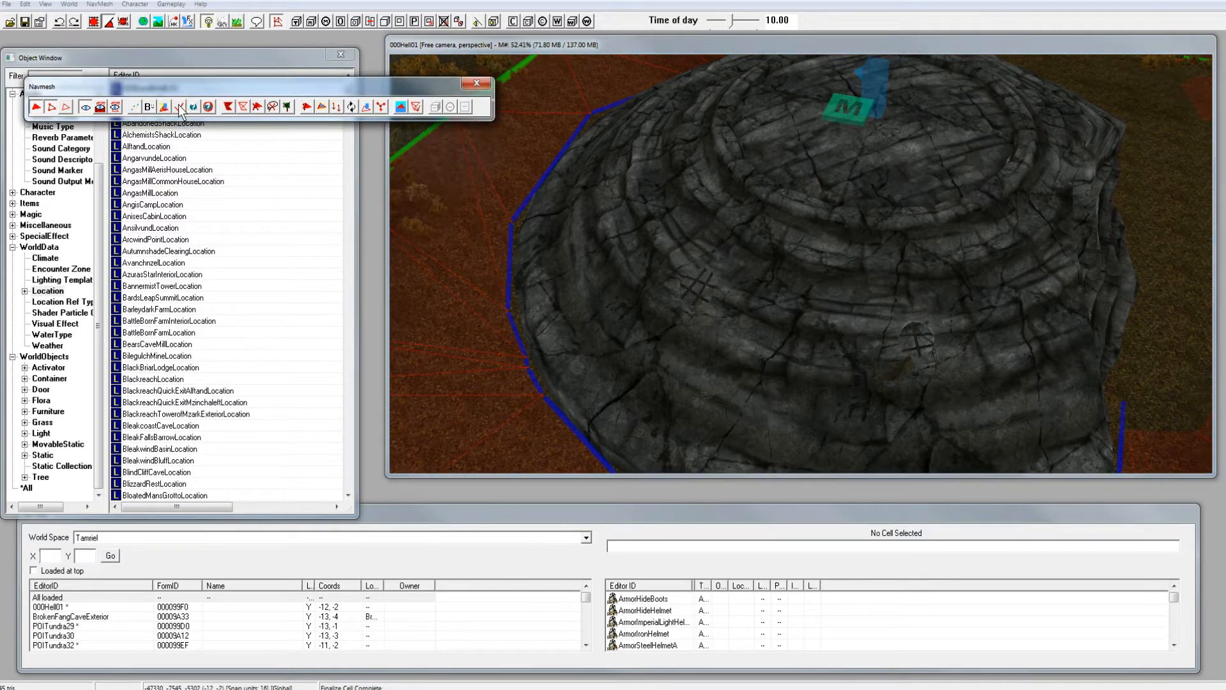
left_click(477, 84)
left_click(26, 22)
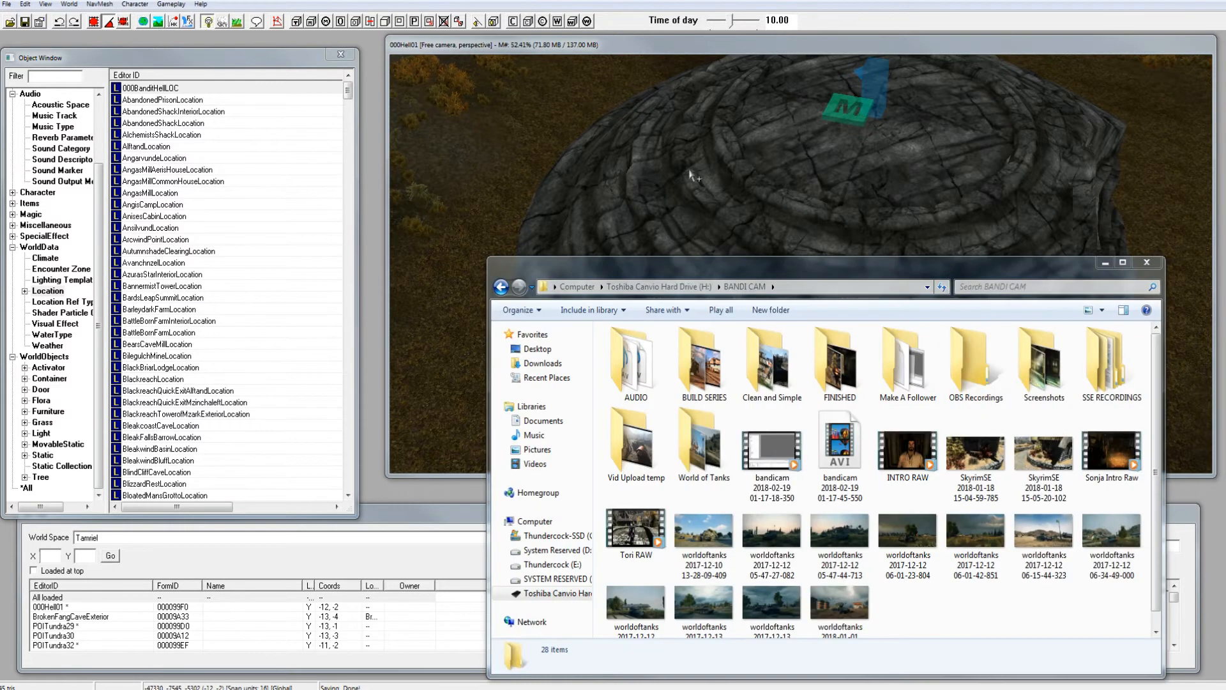
left_click(1105, 263)
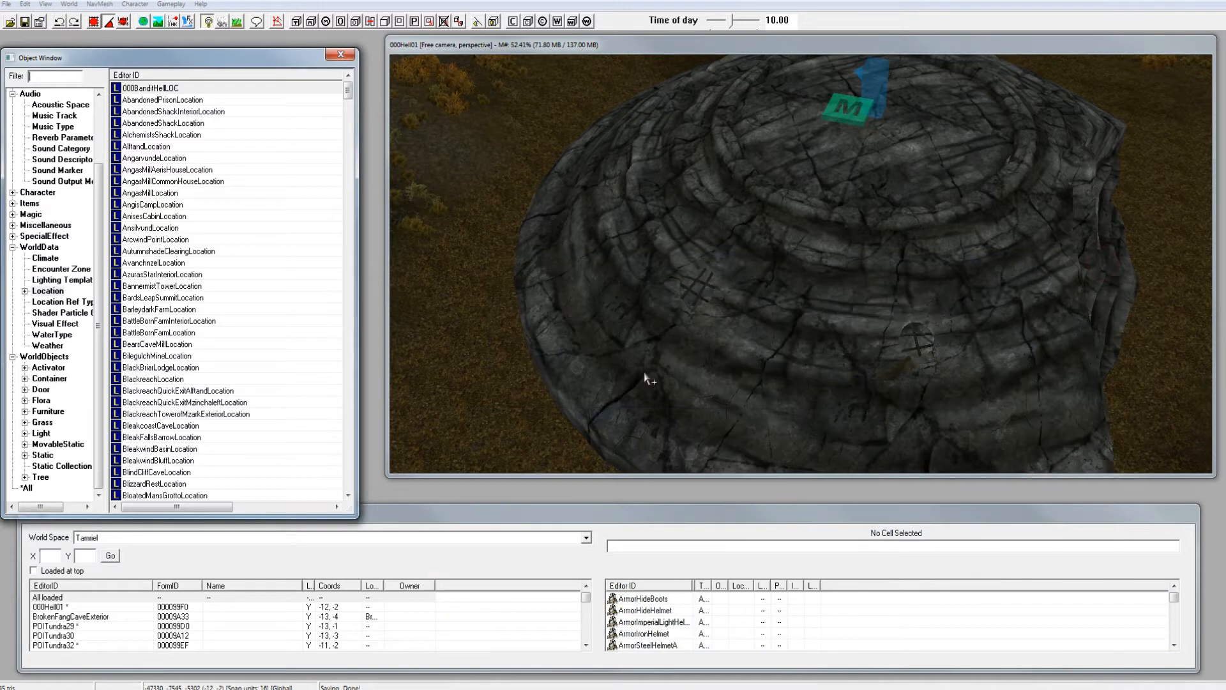
Step: Resume navmesh editing and raise the first two buried border vertices vertically along the dome's base
left_click(278, 29)
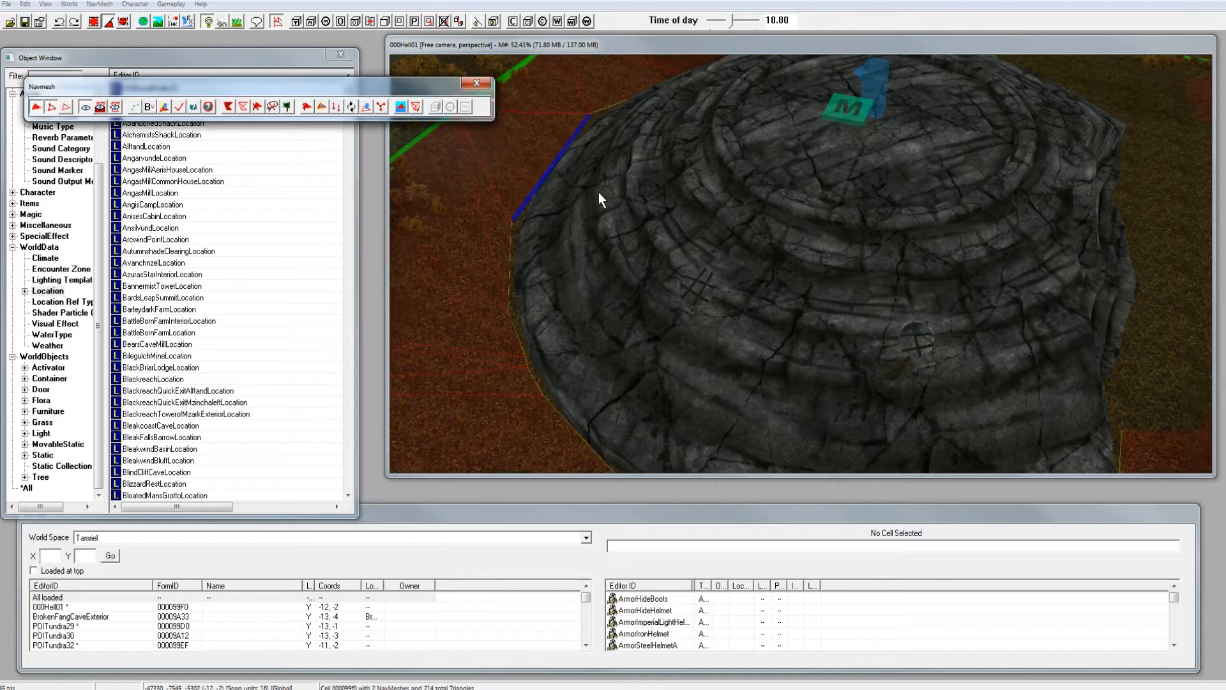
middle_click_drag(598, 192, 622, 79)
mouse_move(746, 165)
middle_mouse_down()
mouse_move(731, 230)
mouse_move(719, 221)
mouse_move(731, 202)
mouse_move(704, 258)
mouse_move(679, 259)
mouse_move(671, 387)
mouse_move(657, 200)
mouse_move(744, 355)
mouse_move(761, 274)
mouse_move(835, 254)
mouse_move(756, 301)
mouse_move(783, 281)
mouse_move(746, 147)
mouse_move(772, 192)
middle_mouse_up()
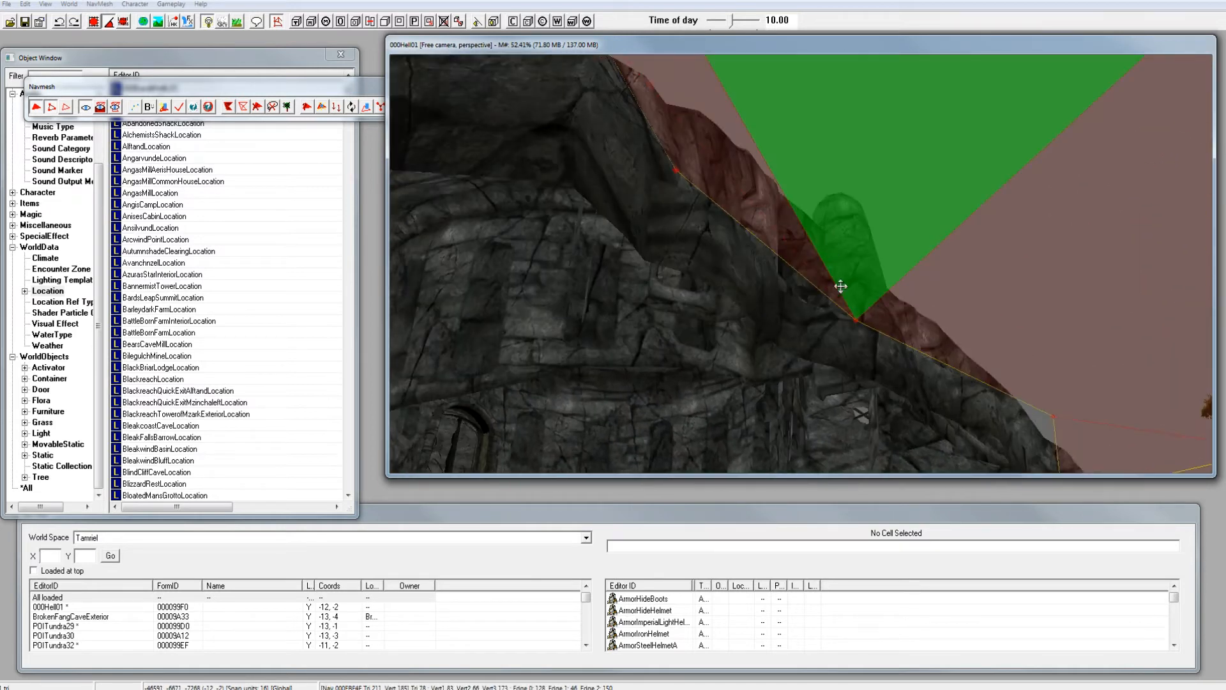
left_click(856, 320)
middle_click_drag(857, 320, 816, 335)
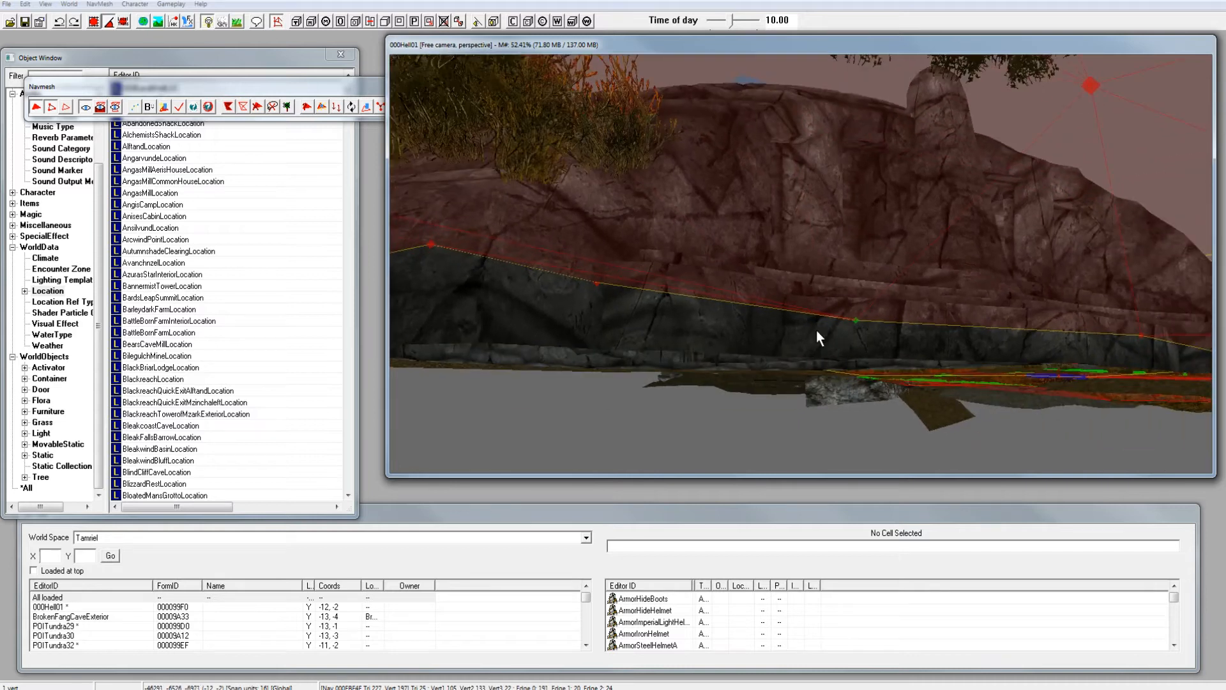
left_click(595, 286)
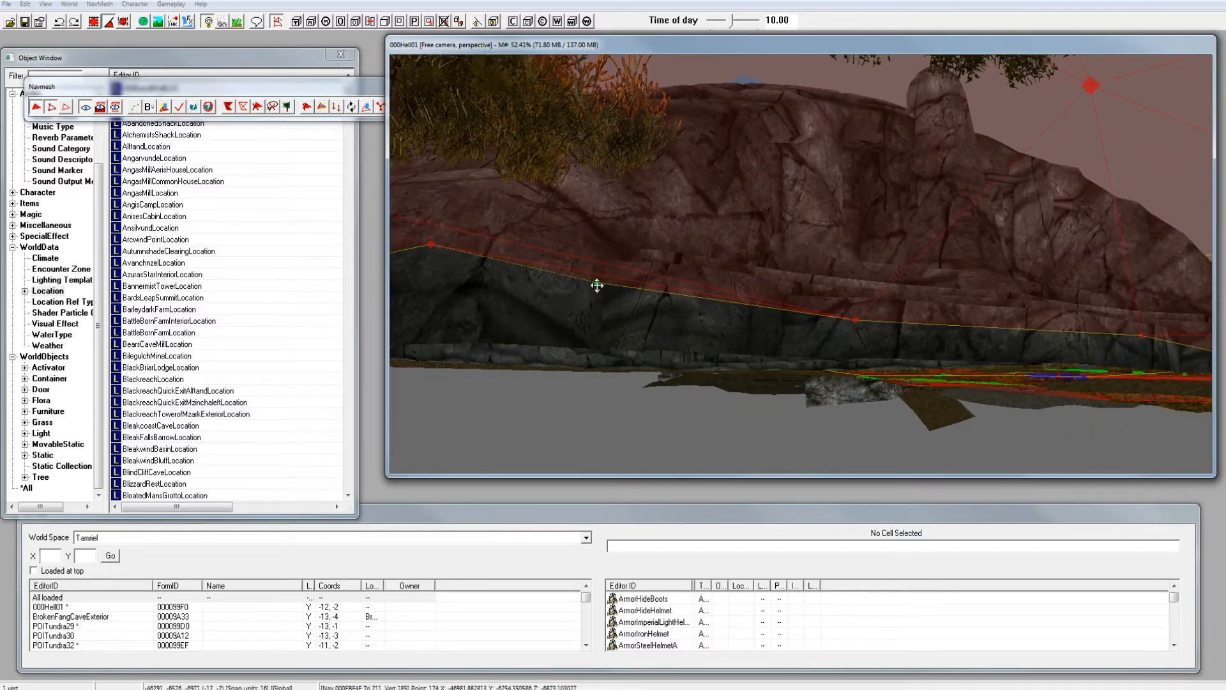
left_click_drag(597, 281, 599, 277)
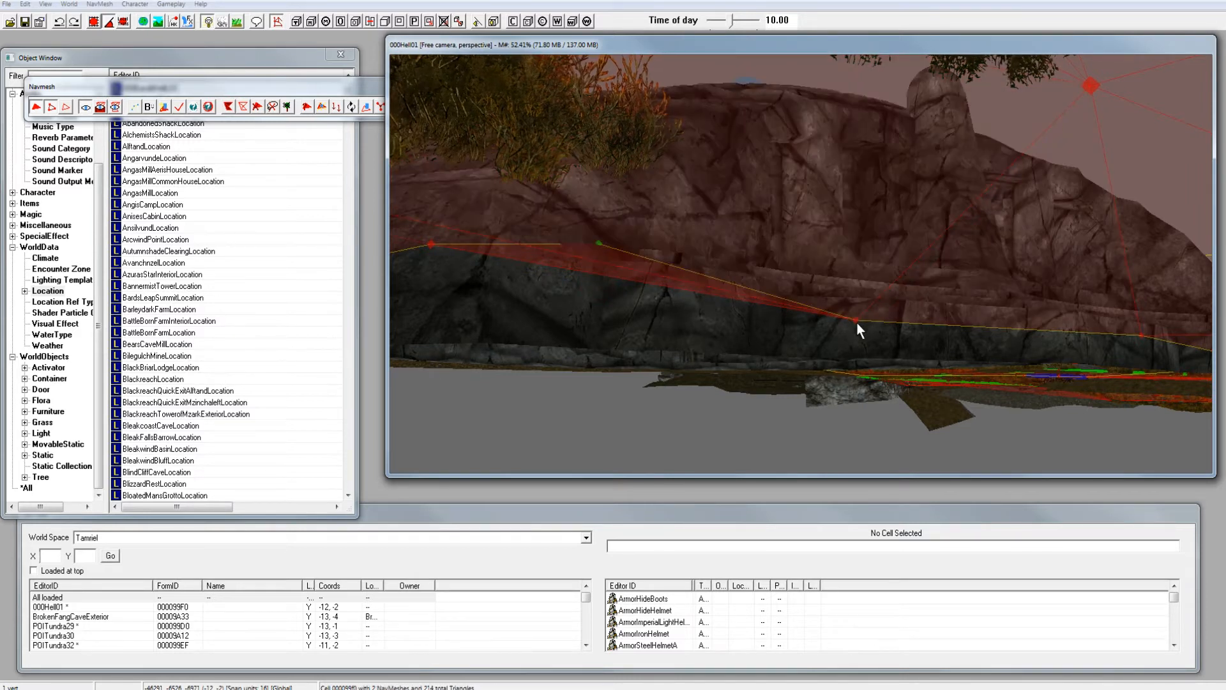
left_click(857, 322)
mouse_move(857, 321)
left_mouse_down()
mouse_move(857, 296)
mouse_move(875, 302)
left_mouse_up()
Step: Raise the next two border vertices vertically along the dome's base, toward the rock's outer end
middle_click_drag(875, 300, 824, 293)
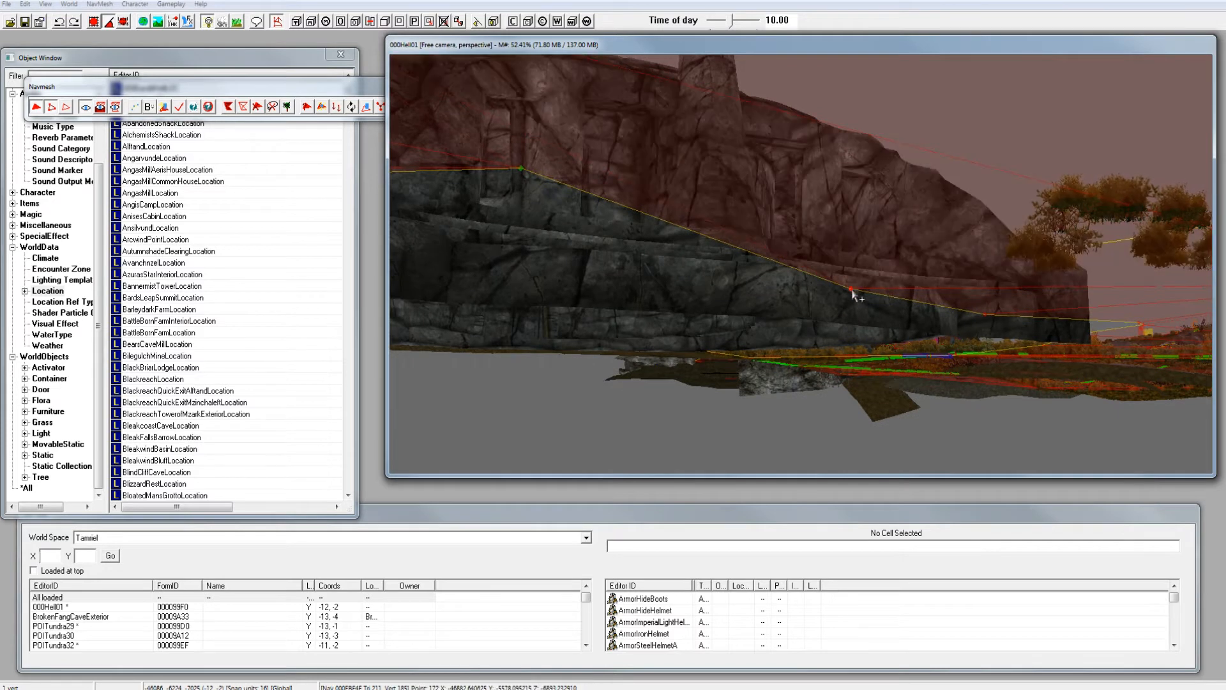
left_click_drag(849, 289, 856, 274)
middle_click_drag(856, 275, 820, 259)
scroll(812, 235, "up", 3)
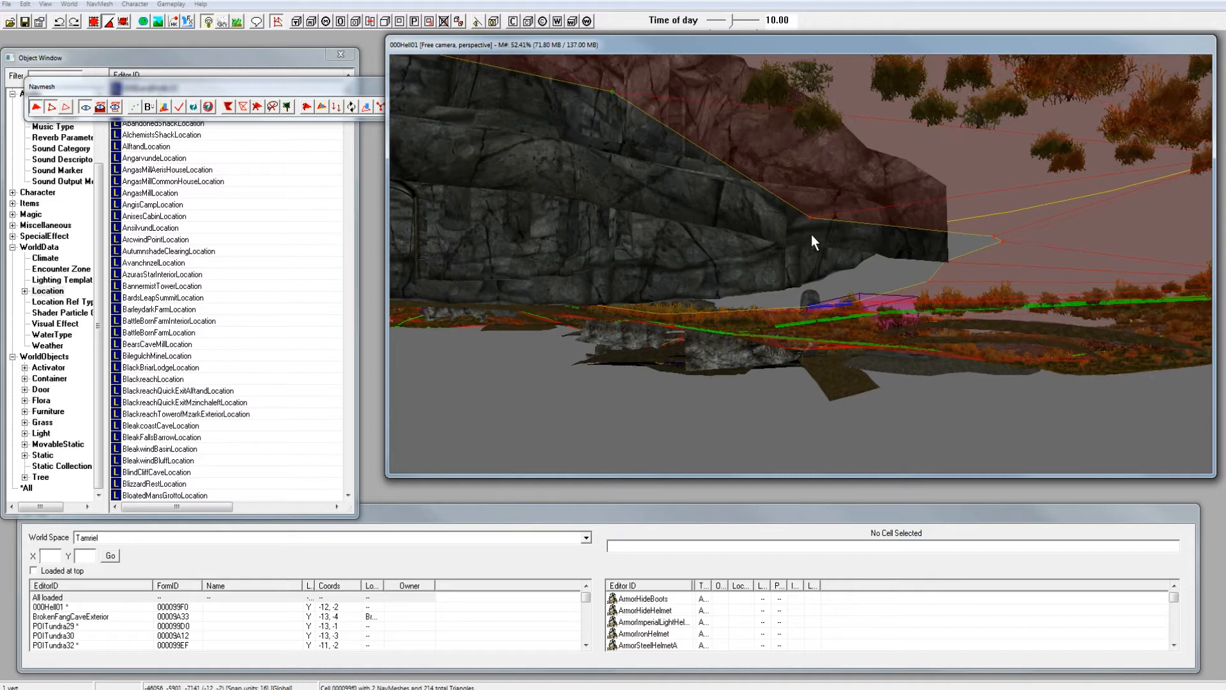
left_click(813, 205)
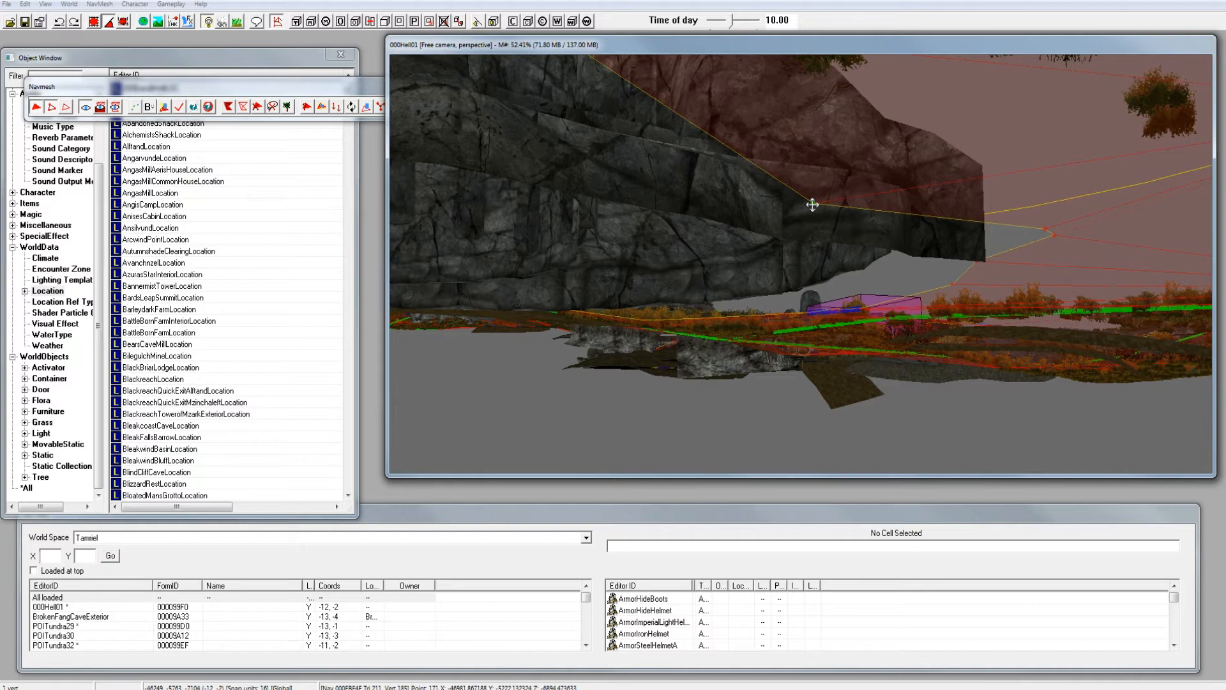
left_click_drag(813, 205, 818, 195)
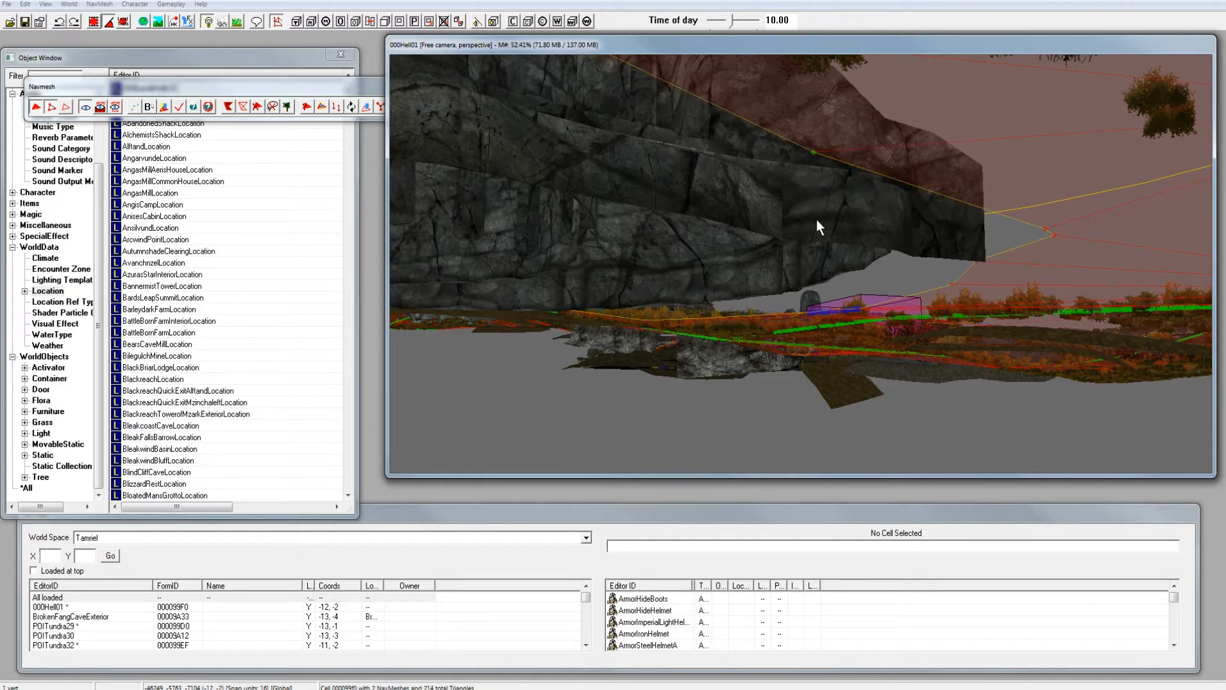
Step: Drop the raised border vertices onto the terrain so the navmesh edge follows the ground along the dome's base
middle_click_drag(820, 221, 751, 293, "shift")
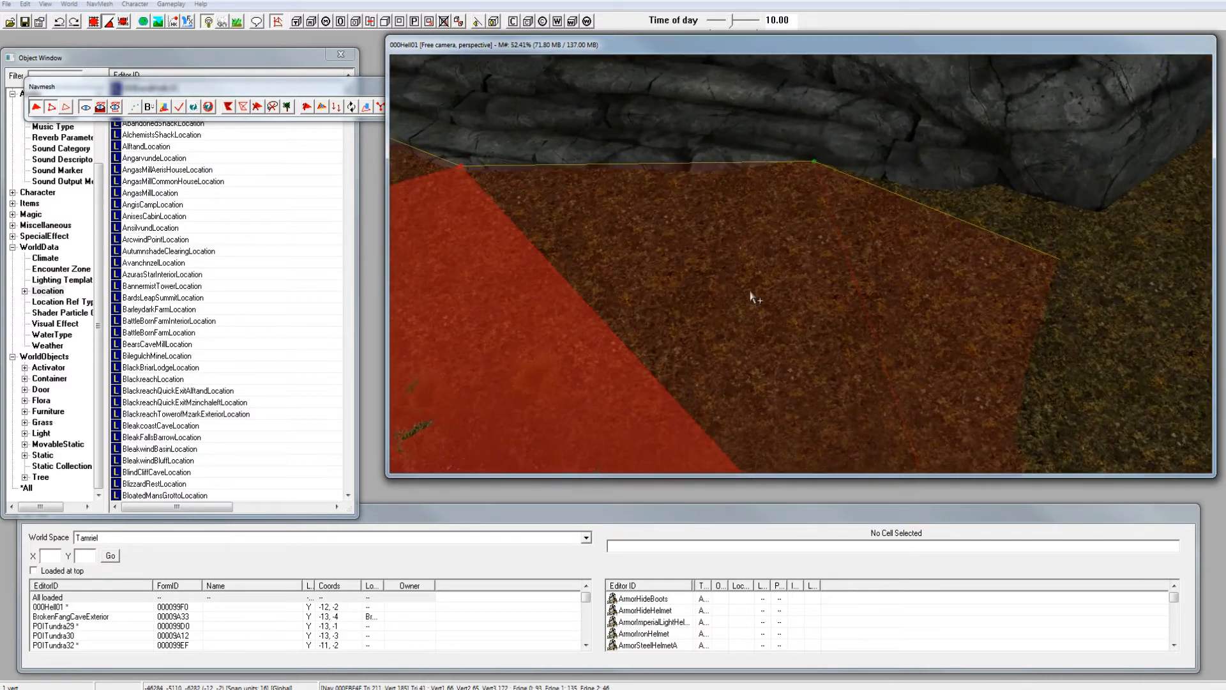
left_click_drag(807, 157, 807, 163)
middle_click_drag(797, 187, 784, 260, "shift")
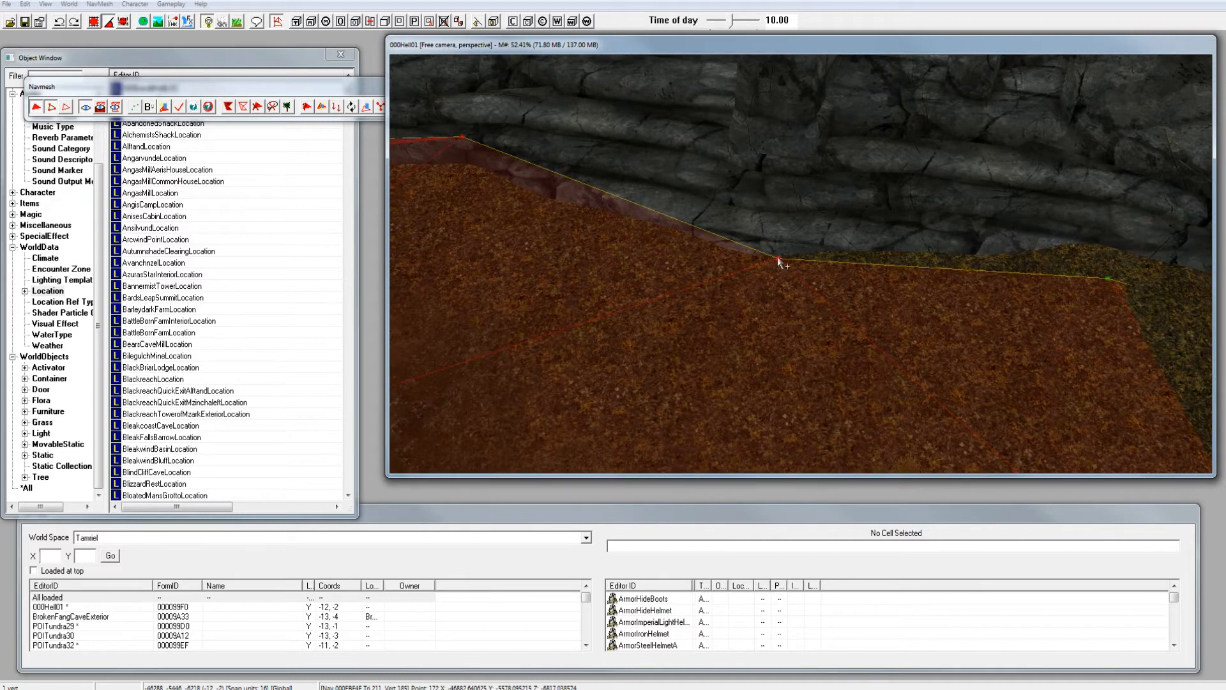
left_click(778, 258)
middle_click_drag(788, 254, 829, 261, "shift")
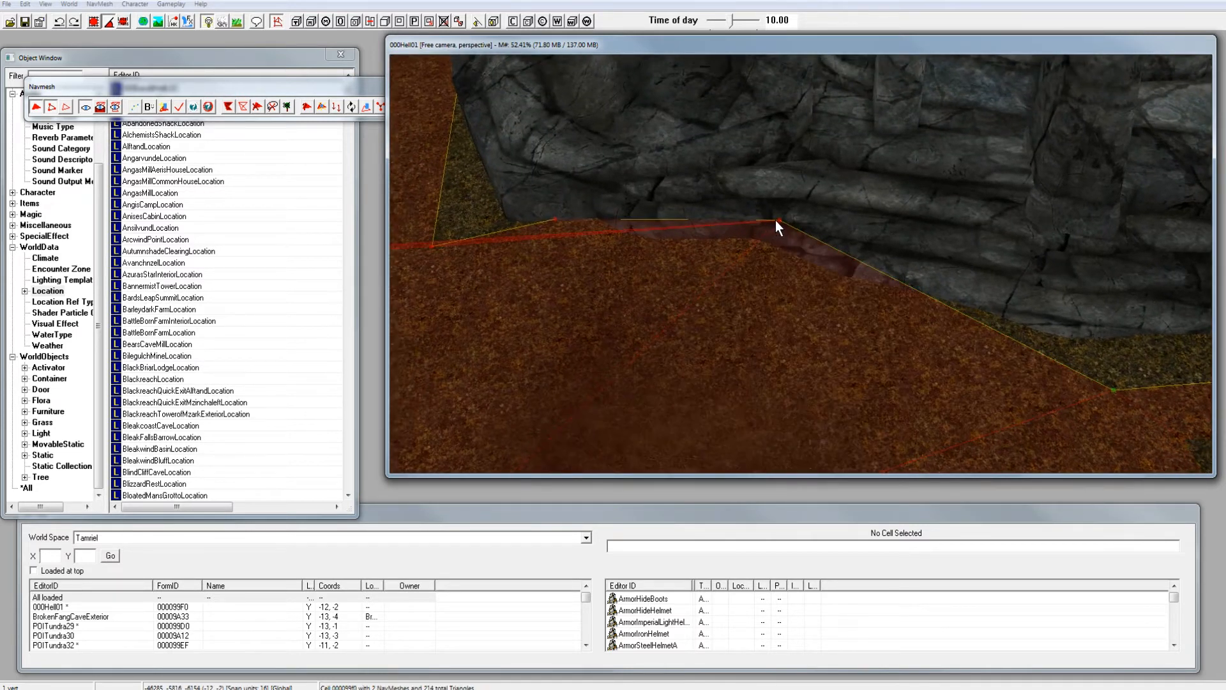
key("f")
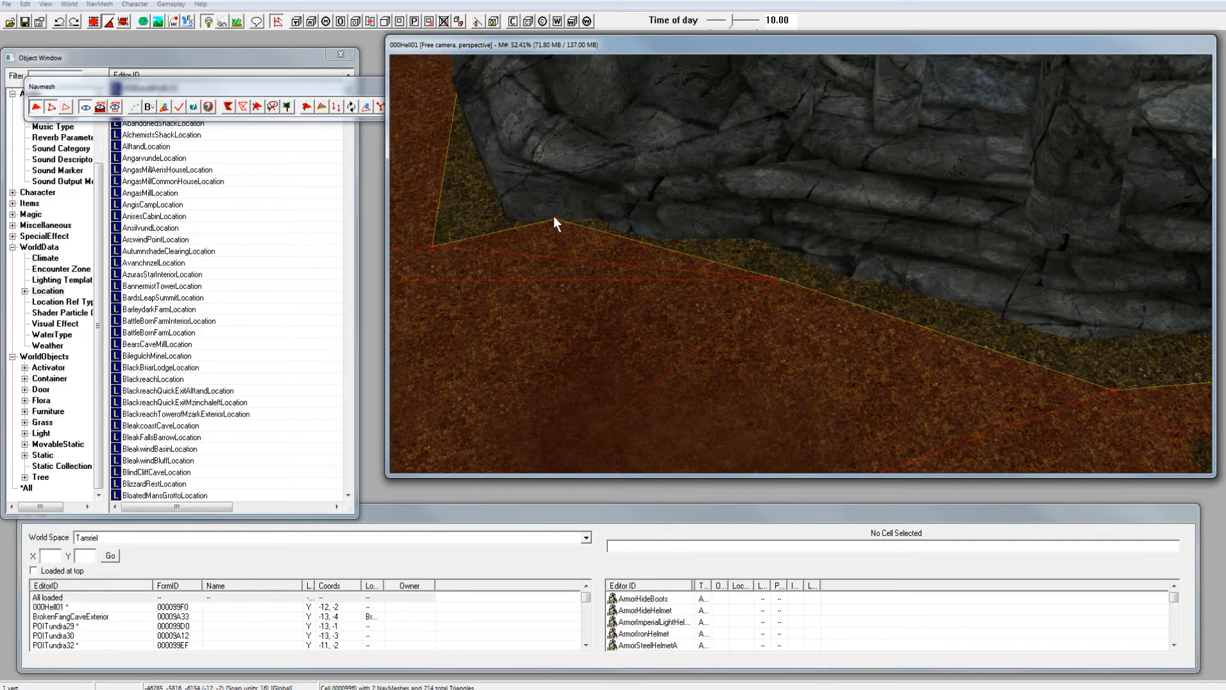
key("f")
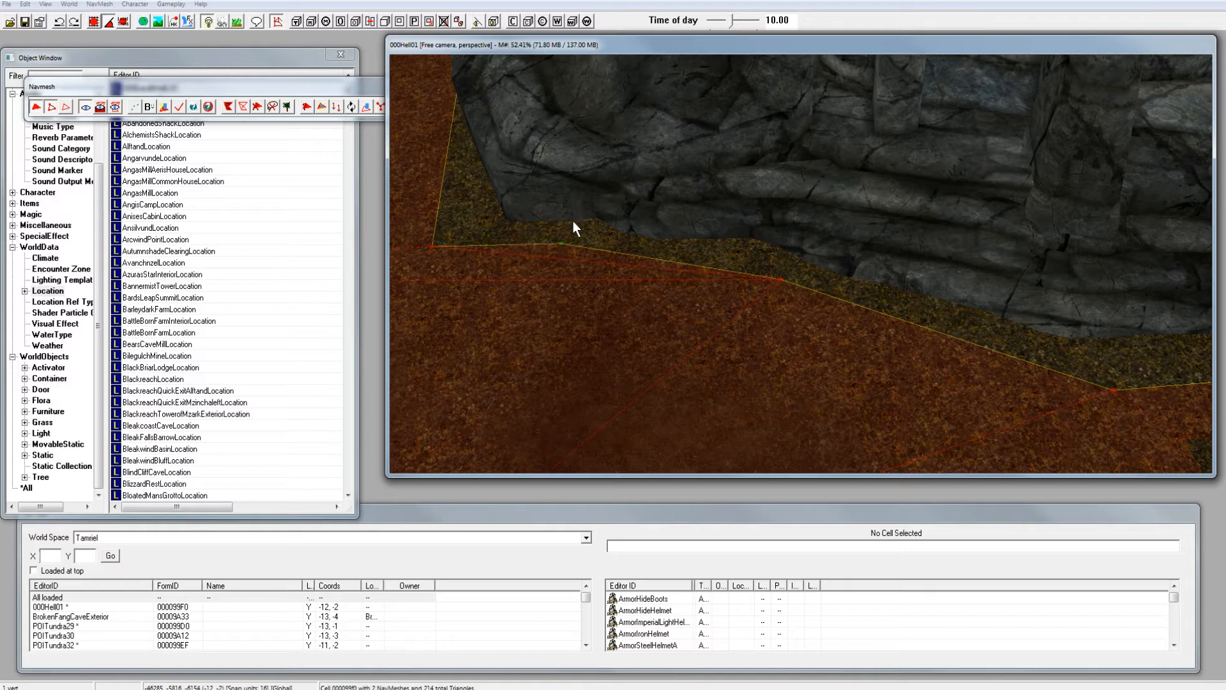
Step: Create a navmesh triangle from two border vertices to a new vertex at the foot of the rock steps
middle_click_drag(657, 200, 707, 202, "shift")
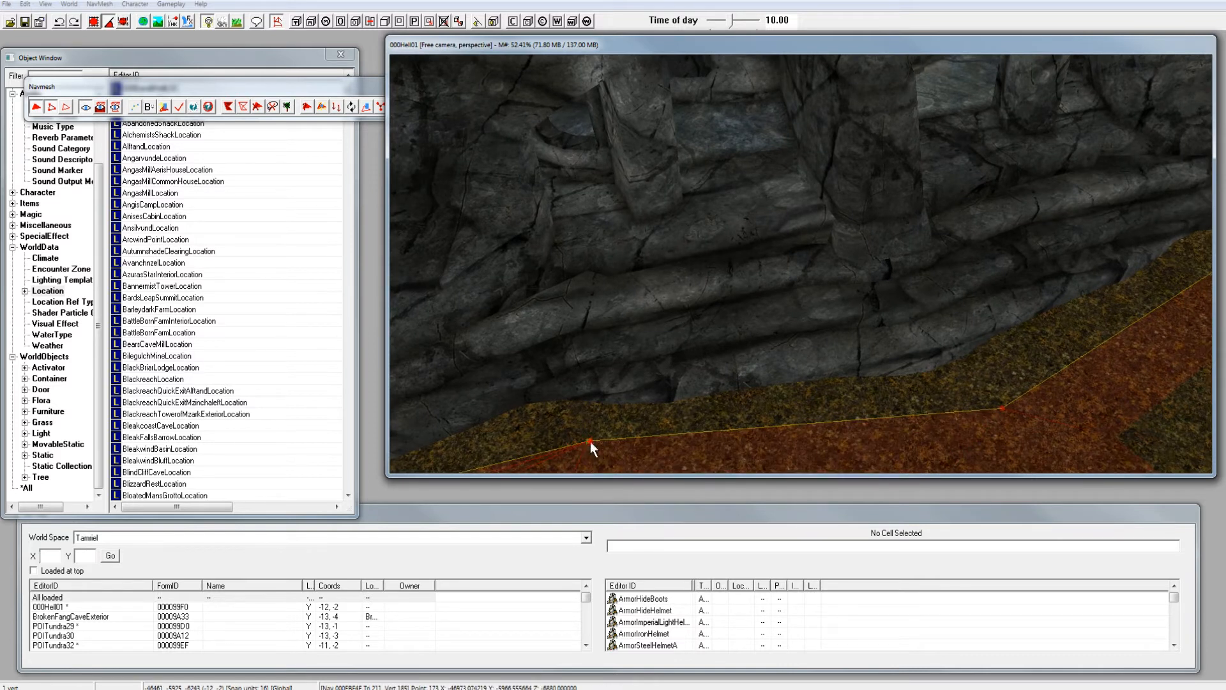
left_click(1002, 408, "ctrl")
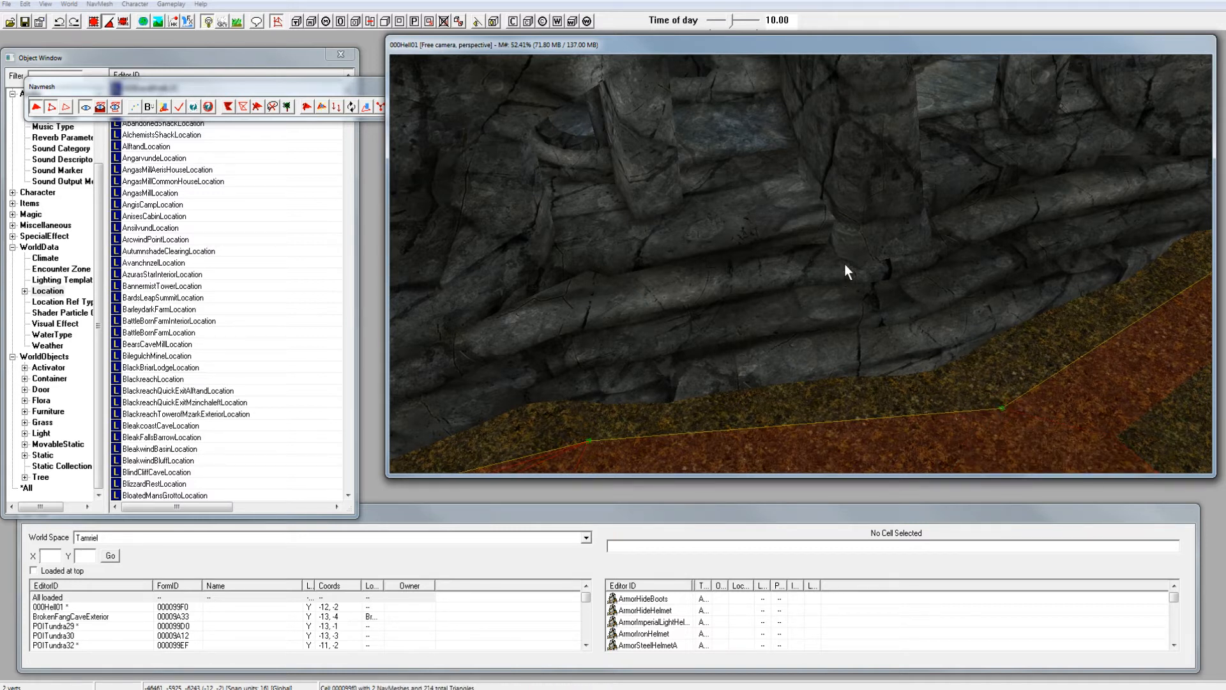
right_click(862, 358, "ctrl")
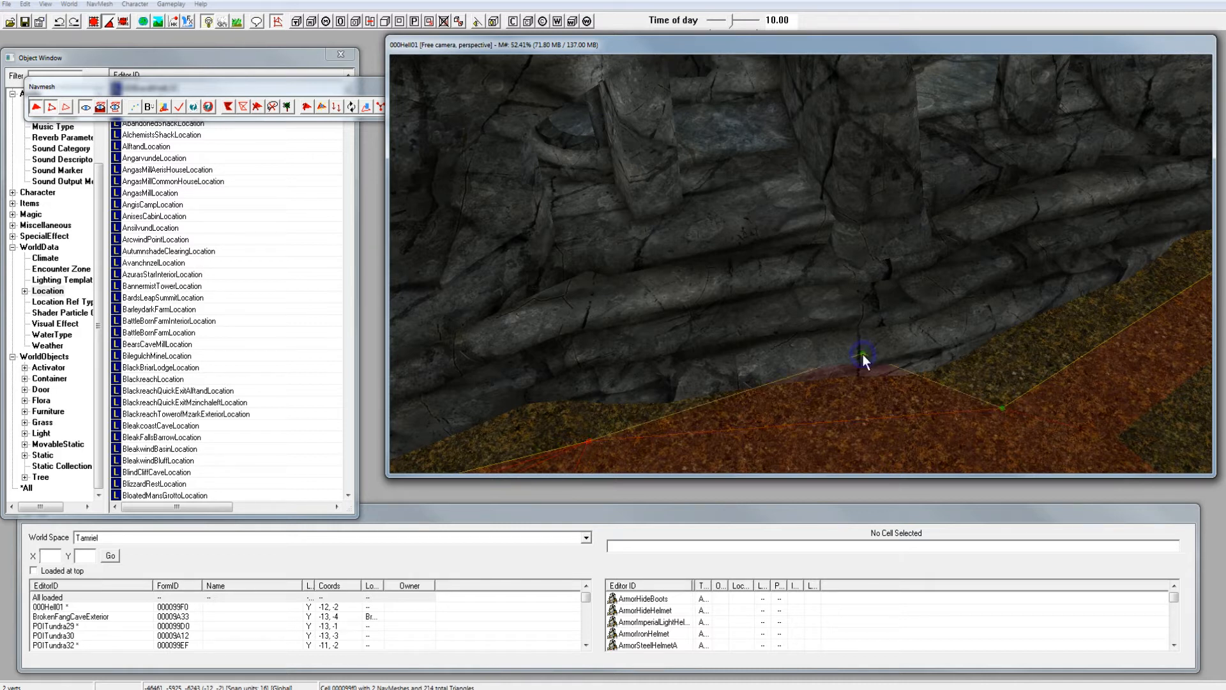
Step: Extend the navmesh from the new triangle's edge up the rock steps with a strip of four new vertices
left_click(589, 441)
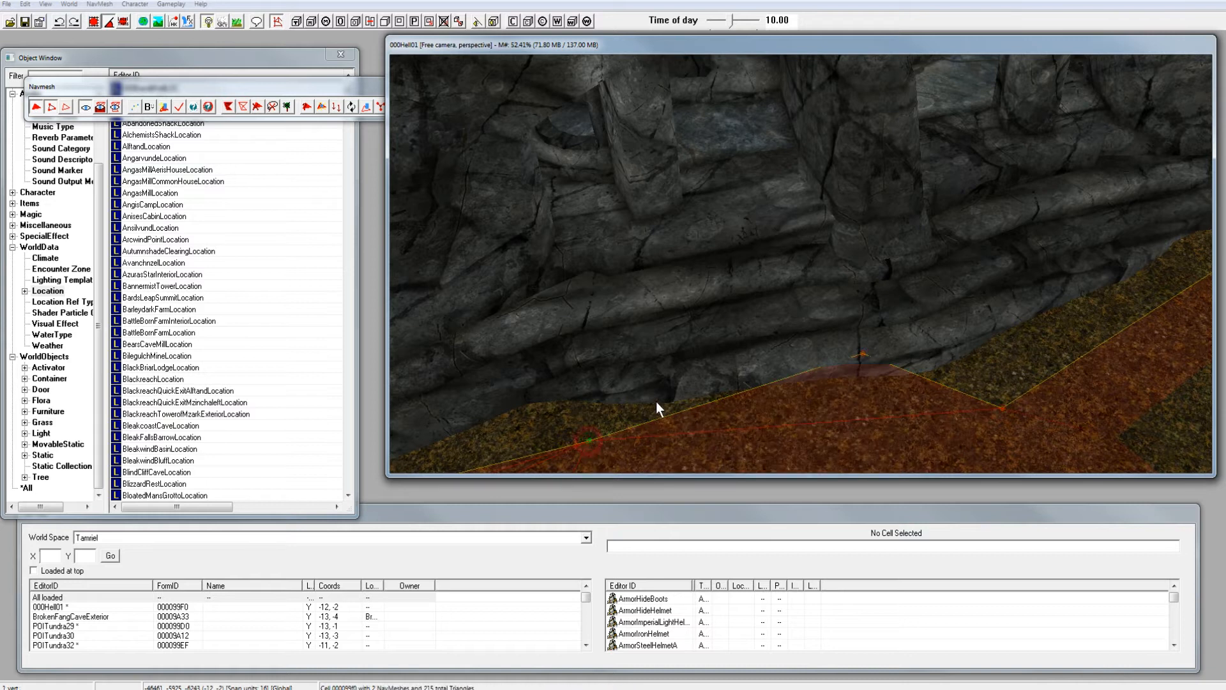
left_click(862, 353, "ctrl")
right_click(596, 379, "ctrl")
right_click(833, 268, "ctrl")
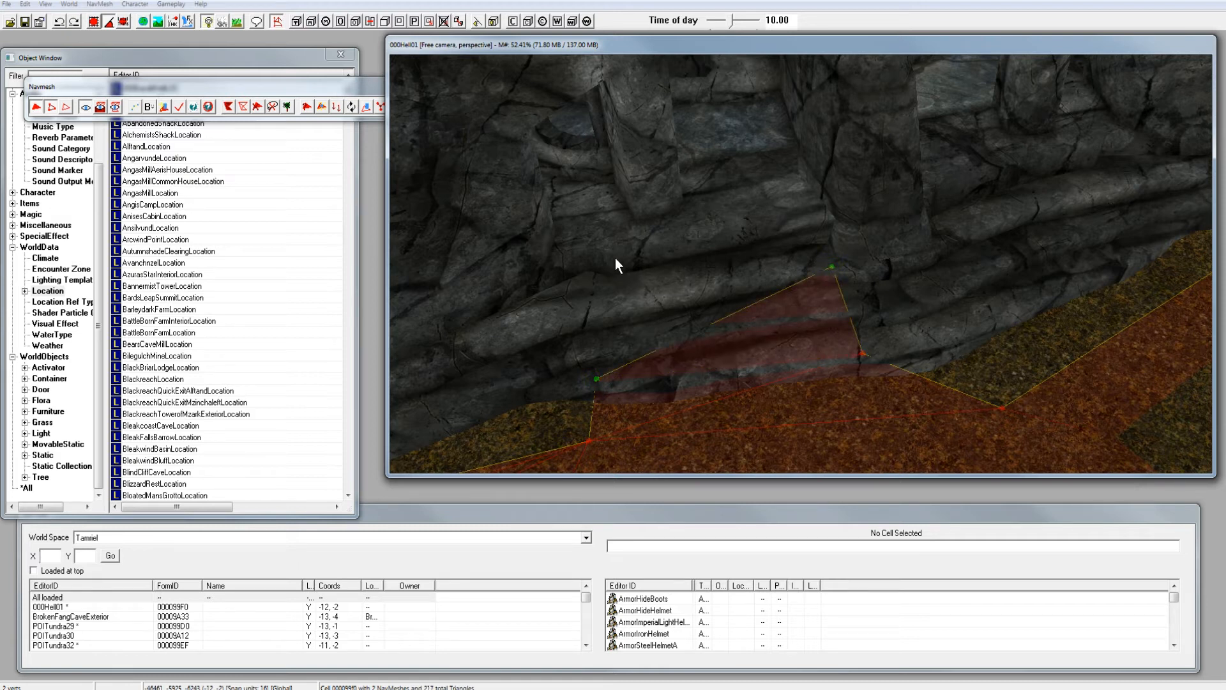
right_click(643, 248, "ctrl")
right_click(824, 209, "ctrl")
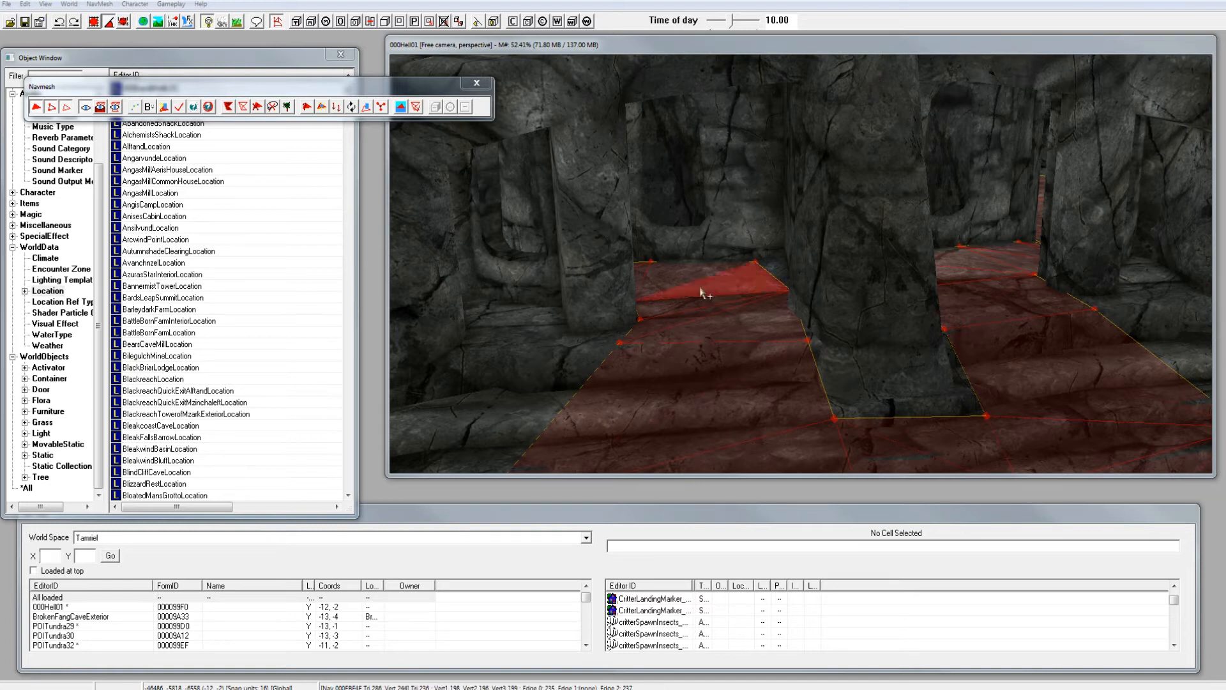
Step: Examine the navmesh through the rock structure, from the top of the rock steps to the carved double door
left_click(719, 283)
left_click(684, 281)
middle_click_drag(684, 282, 868, 268, "shift")
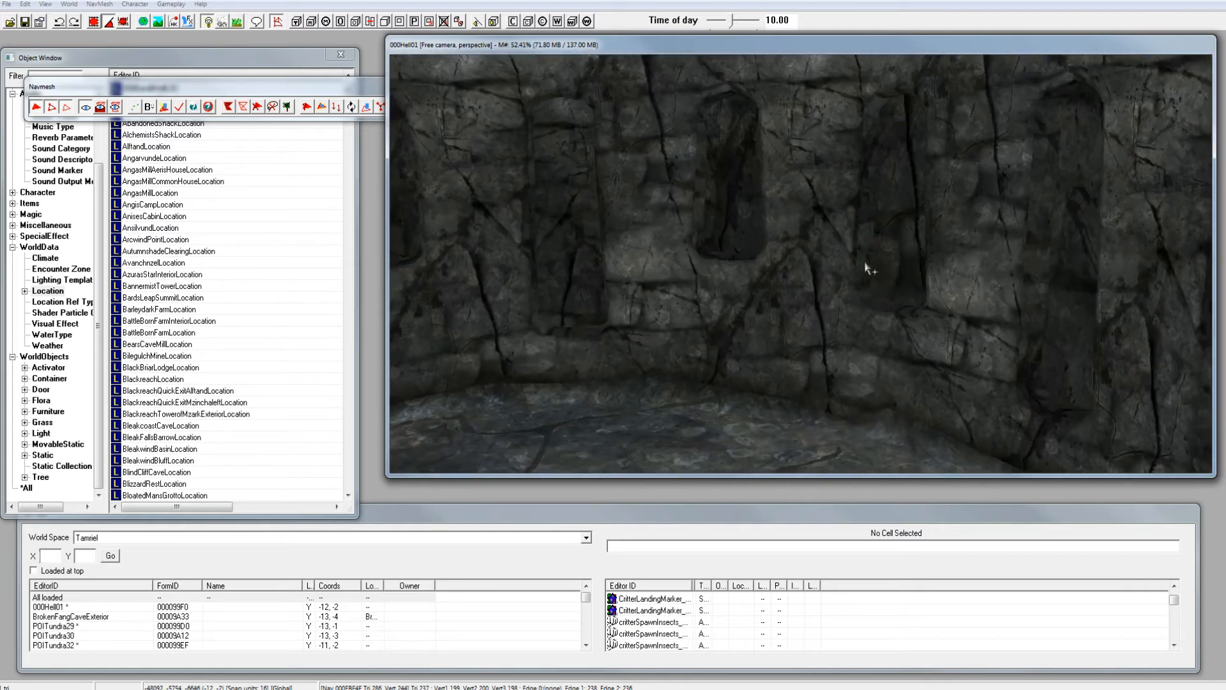
scroll(870, 269, "up", 3)
scroll(871, 267, "up", 10)
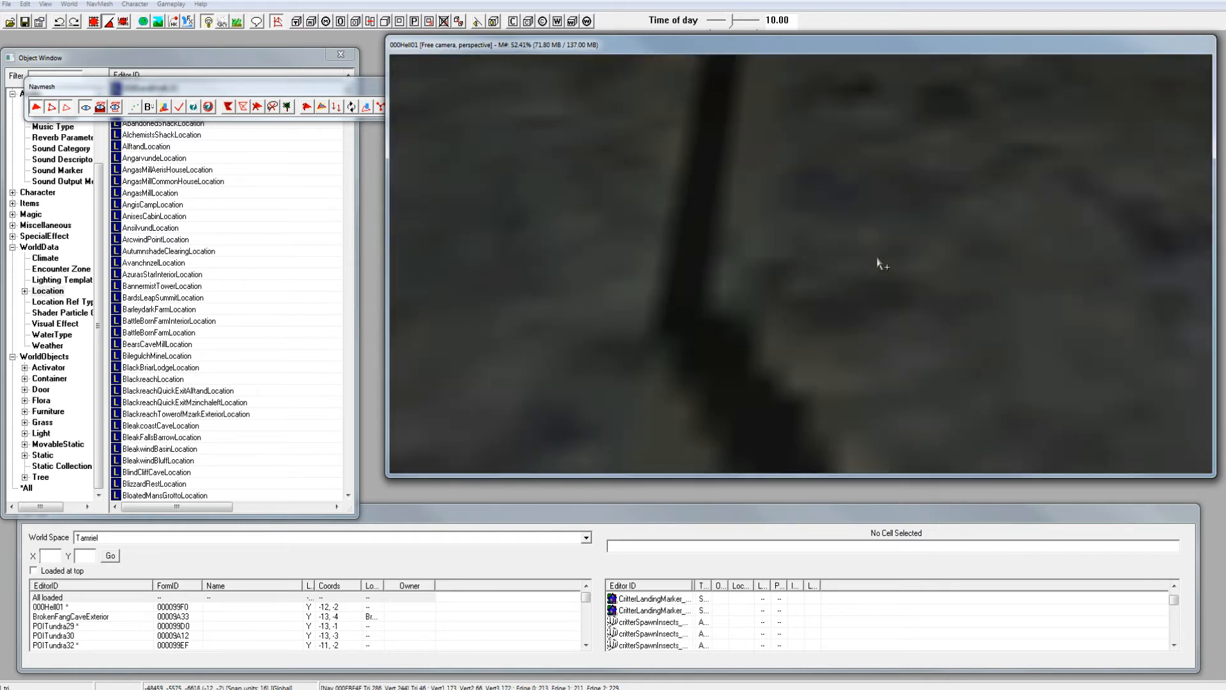
scroll(878, 253, "up", 5)
middle_click_drag(879, 247, 884, 248, "shift")
scroll(884, 247, "down", 8)
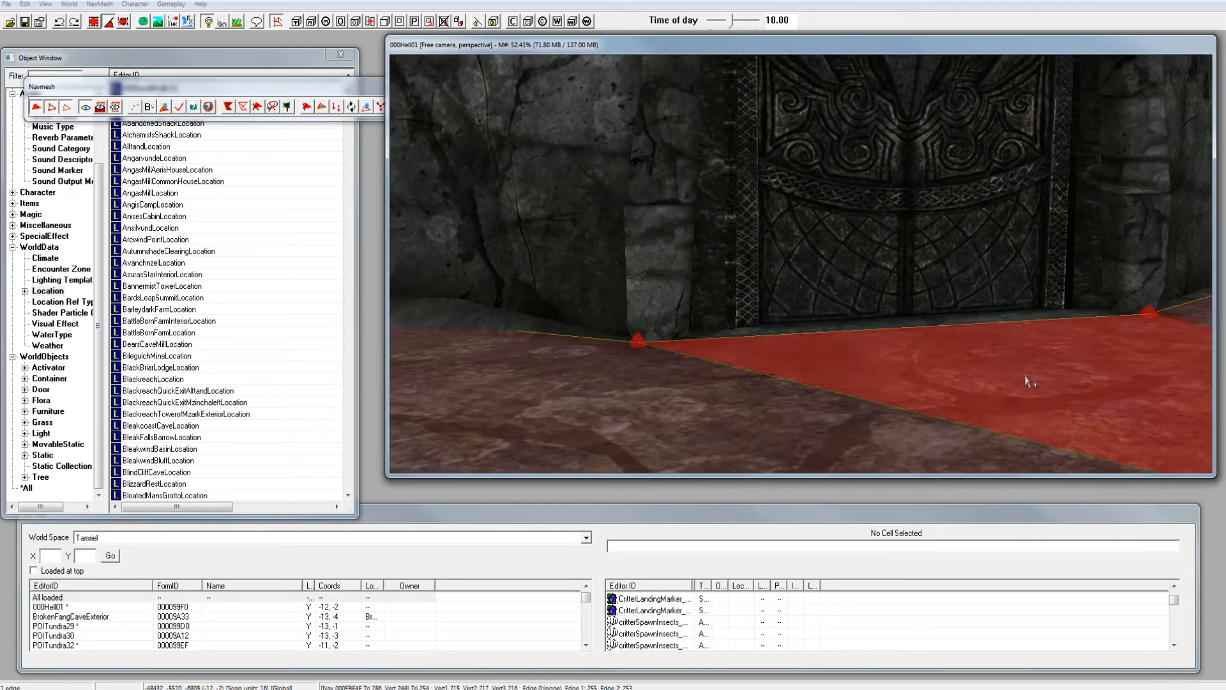
Step: Inspect the navmesh triangles in front of the carved double door, along the curved wall and through the passage
left_click(68, 111)
left_click(988, 364)
middle_click_drag(1022, 368, 929, 372, "shift")
middle_click_drag(843, 357, 783, 267, "shift")
scroll(702, 211, "down", 1)
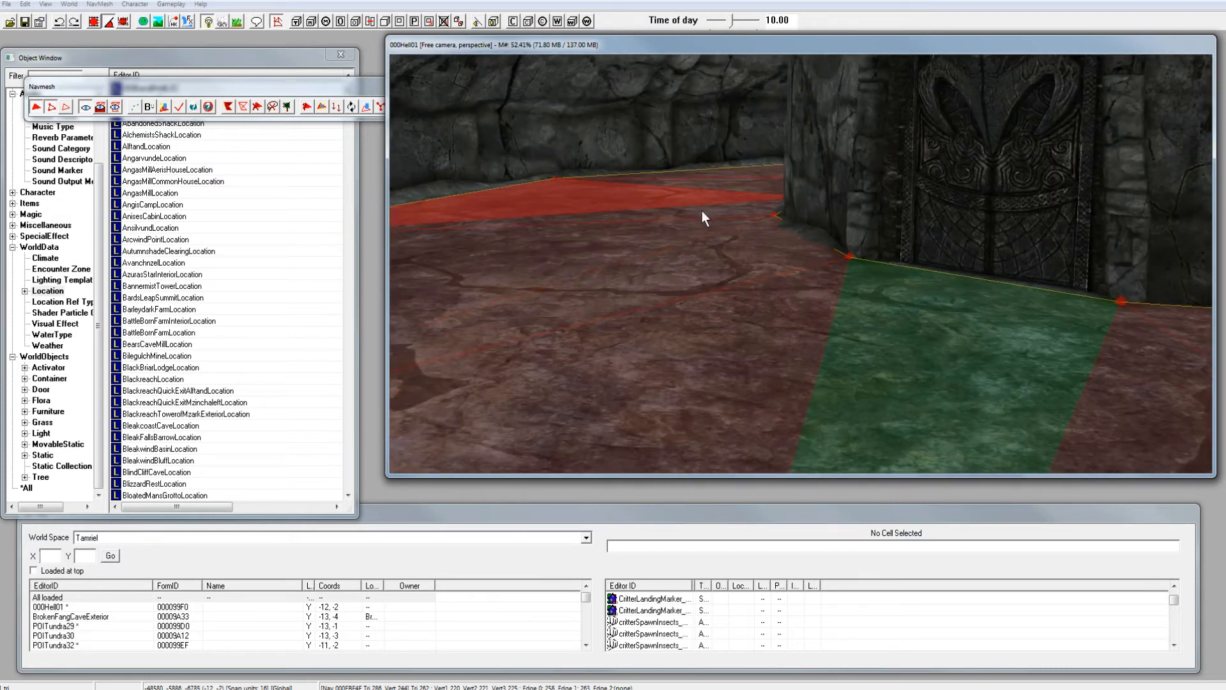
middle_click_drag(703, 211, 719, 241, "shift")
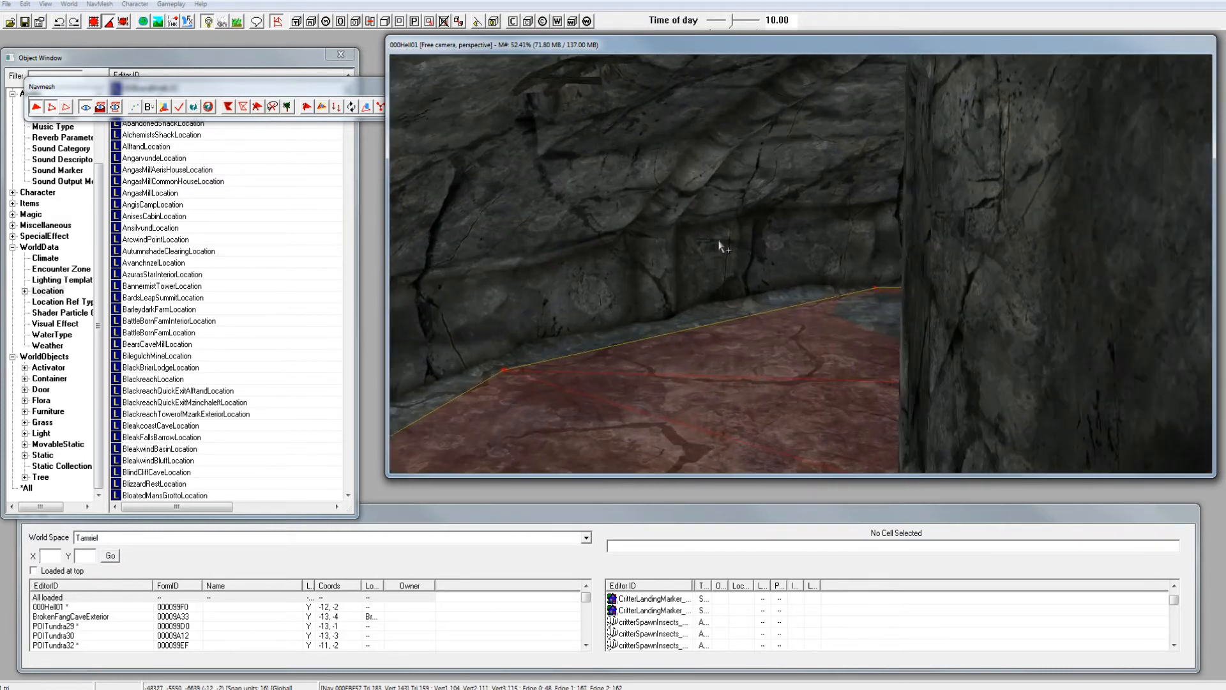
middle_click_drag(788, 337, 879, 331, "shift")
middle_click_drag(794, 310, 883, 262, "shift")
left_click(835, 281)
left_click(837, 289)
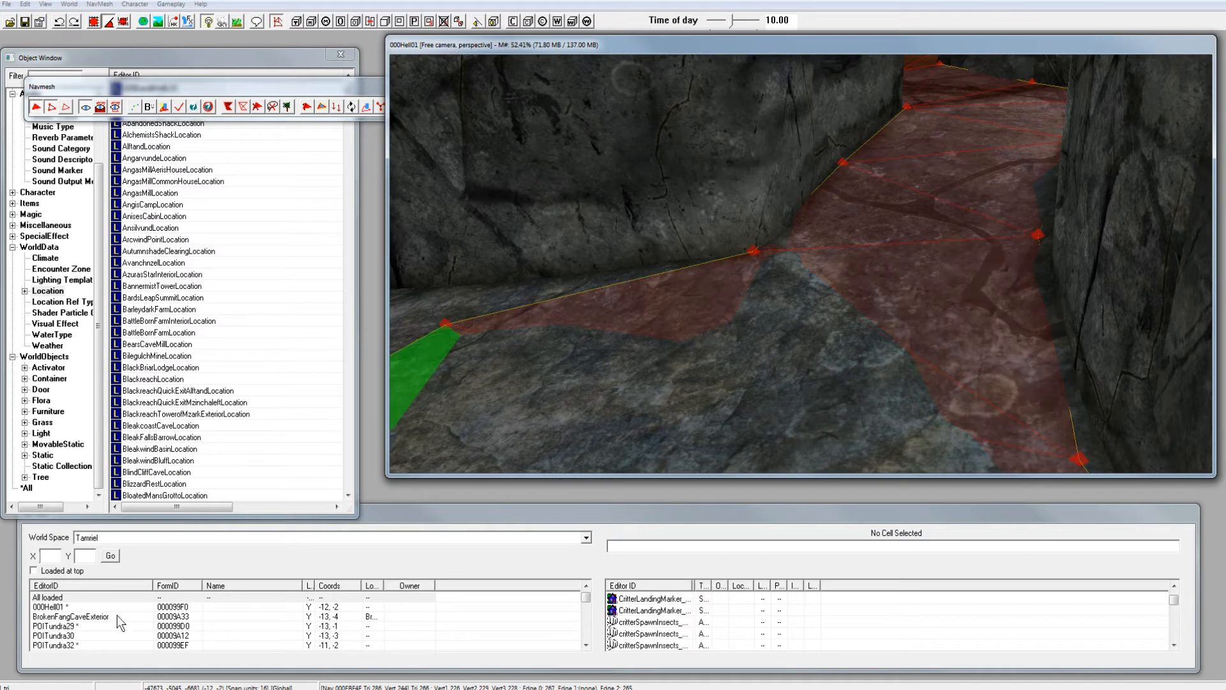
Step: List the objects of cell 000Hell01 and check its NavMesh entry
left_click(52, 607)
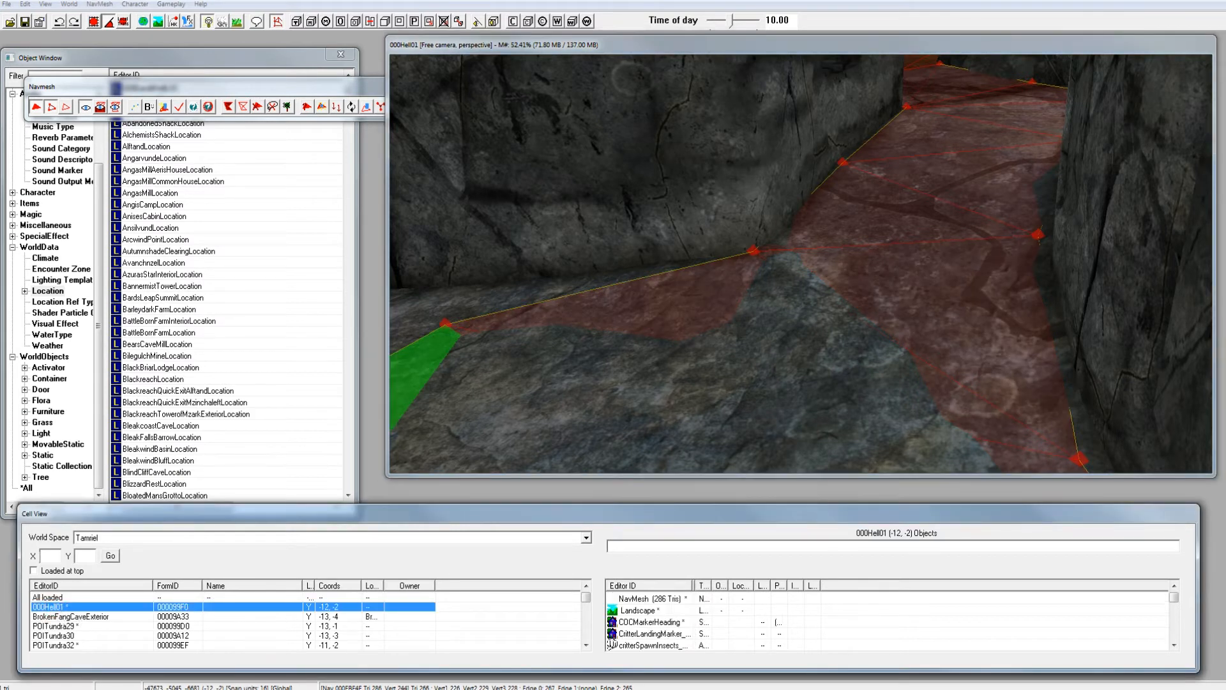
left_click(666, 602)
scroll(739, 608, "down", 1)
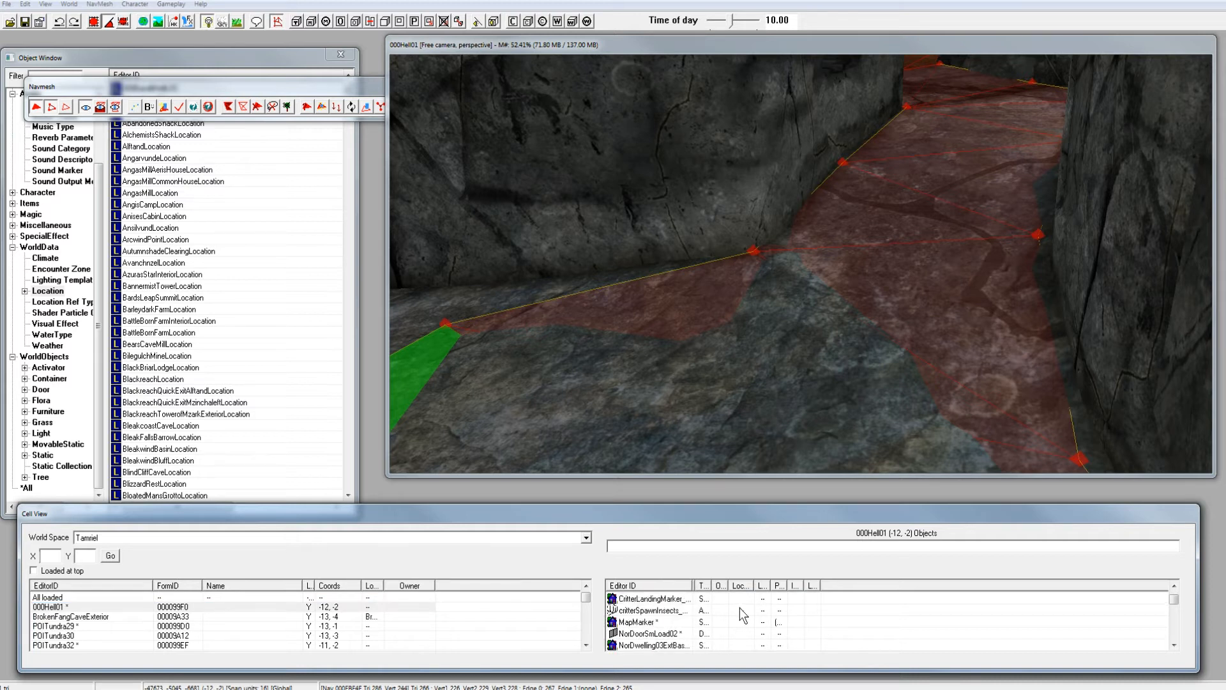
scroll(740, 607, "up", 1)
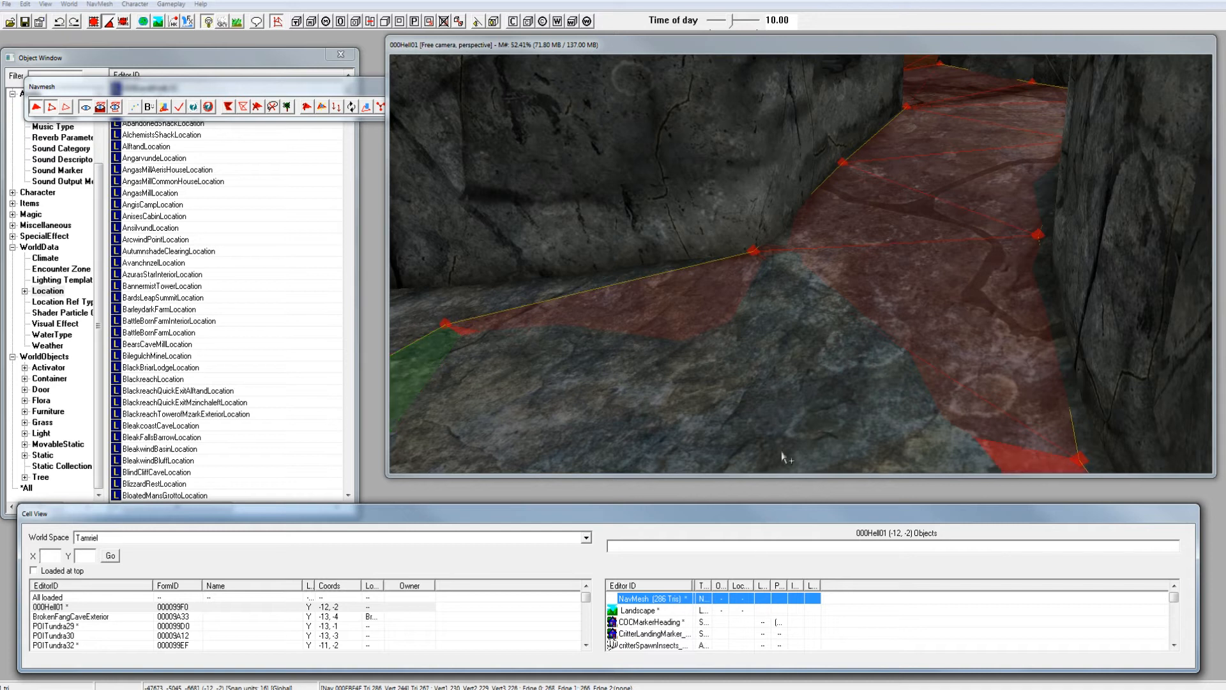
Step: Finalize the navmesh of the 000Hell01 cell
middle_click_drag(836, 359, 834, 376)
left_click(837, 362)
scroll(837, 362, "up", 4)
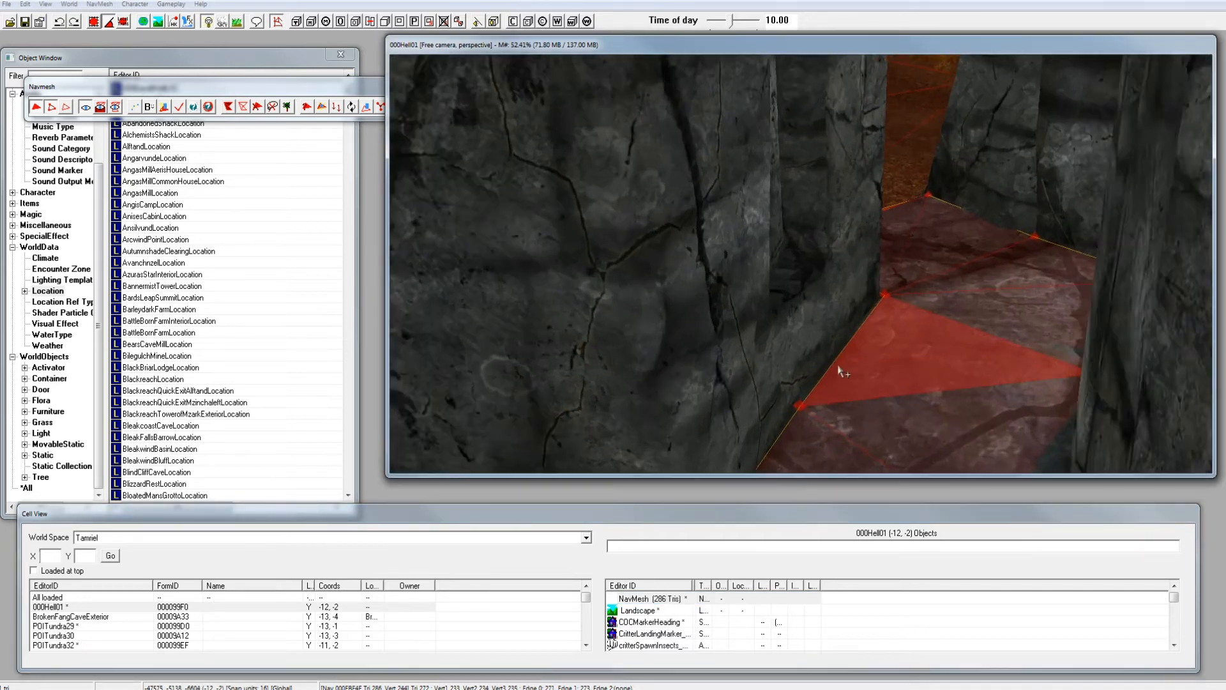
left_click(838, 362)
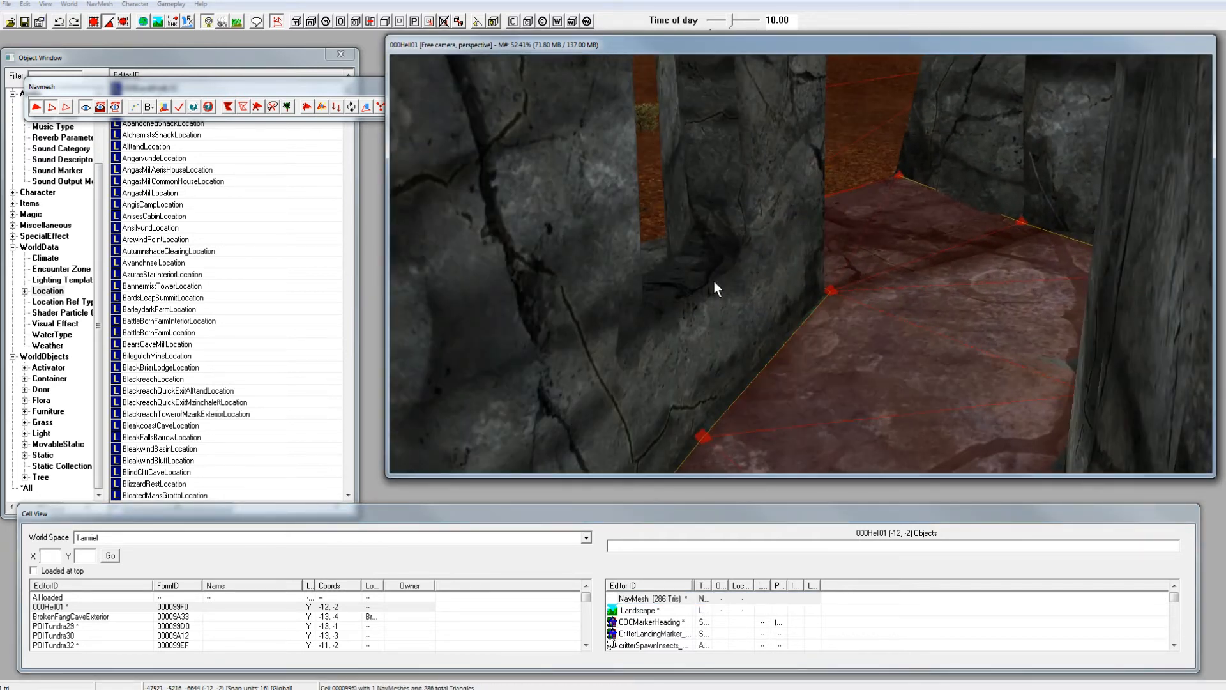
left_click(179, 107)
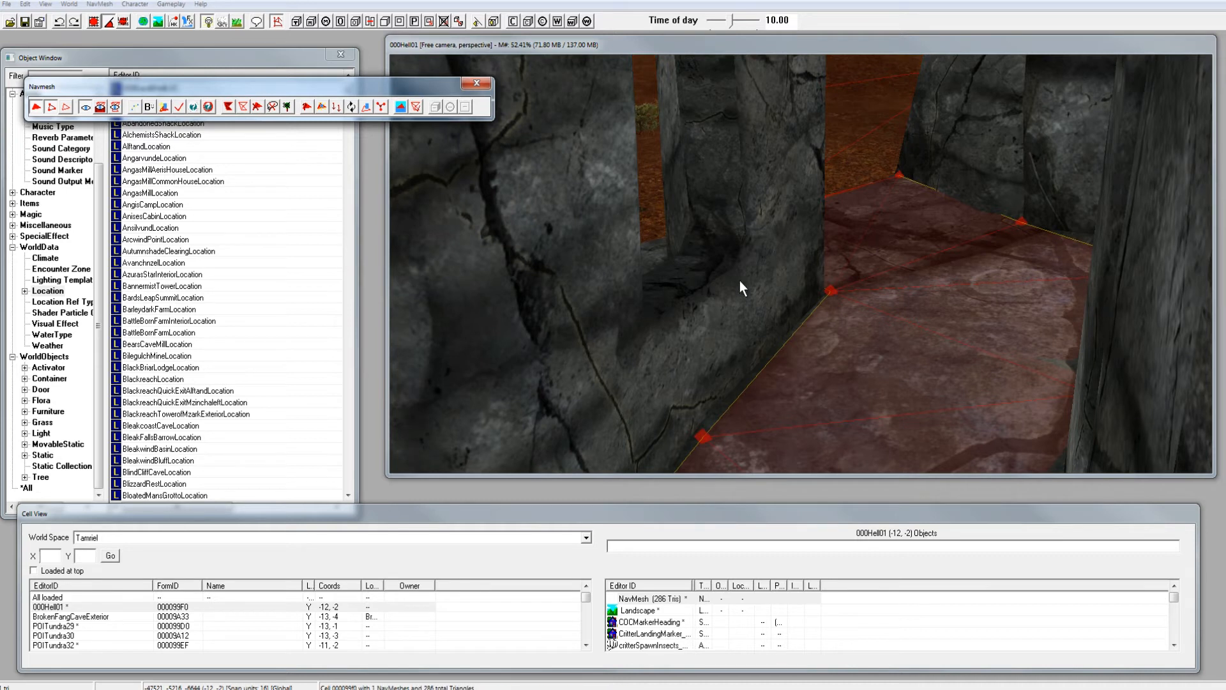
Step: Widen the Type column of the cell's object list and check the type of the NavMesh entry
left_click(862, 286)
left_click(867, 299)
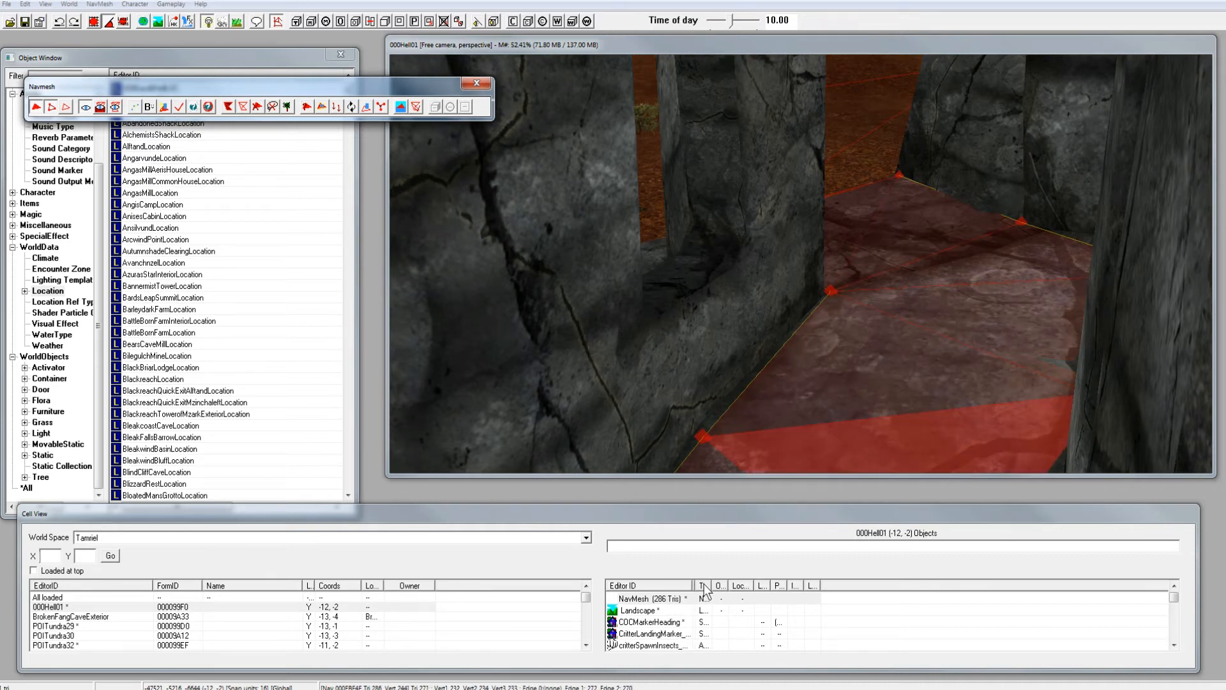
left_click_drag(707, 583, 770, 586)
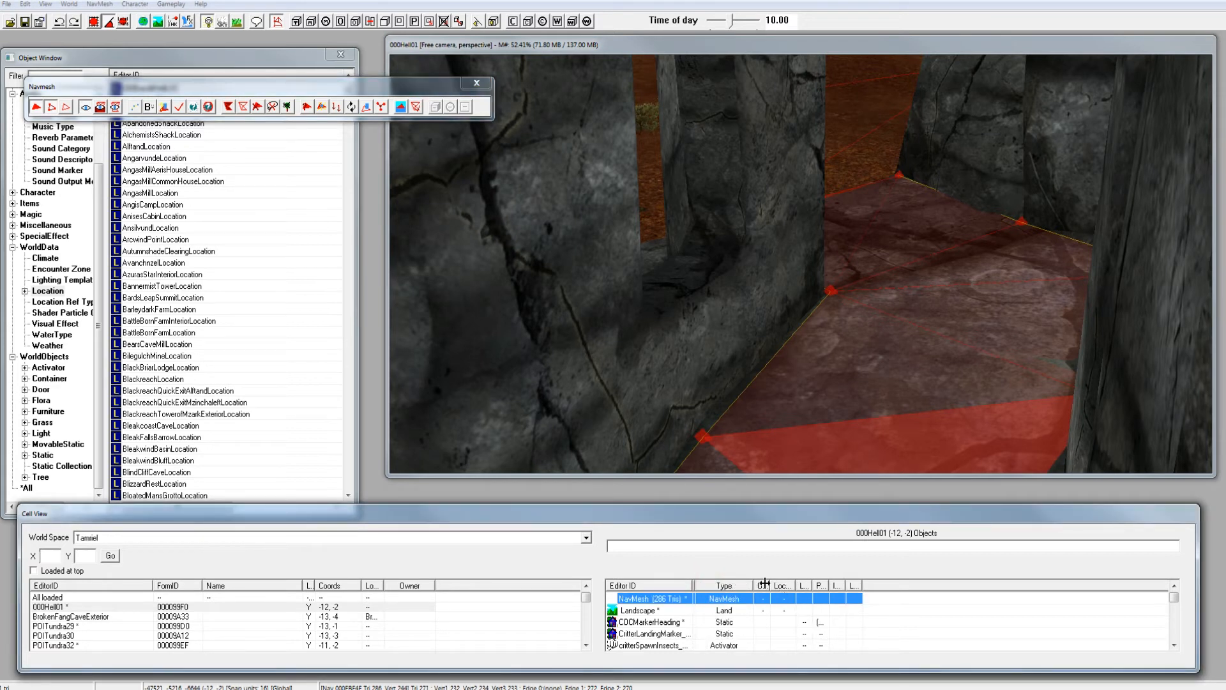
left_click(917, 219)
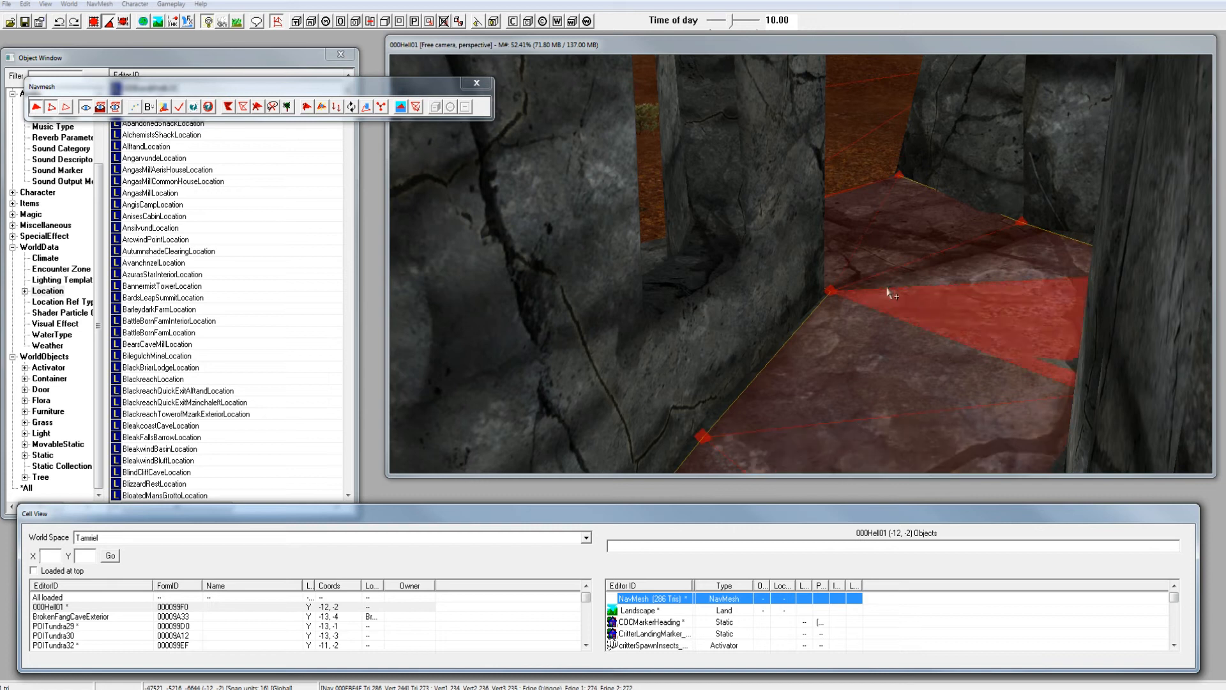
left_click(873, 248)
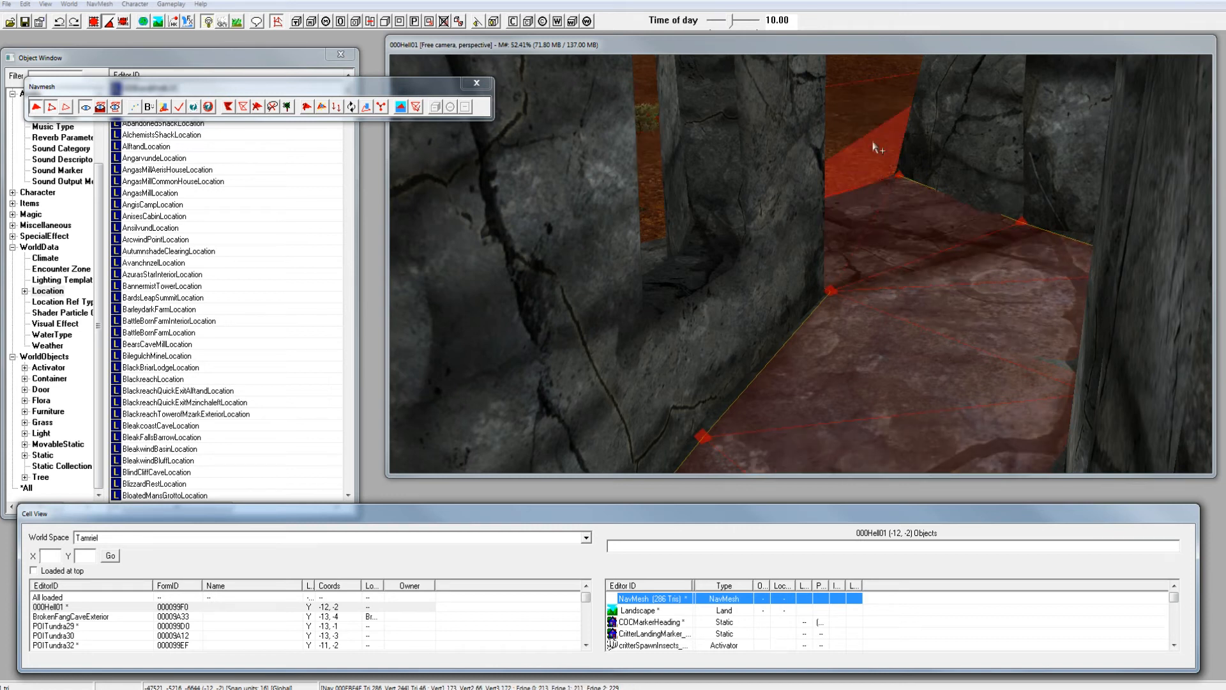
Step: Finalize the cell's navmesh again, then save the plugin with navmesh editing closed
left_click(179, 108)
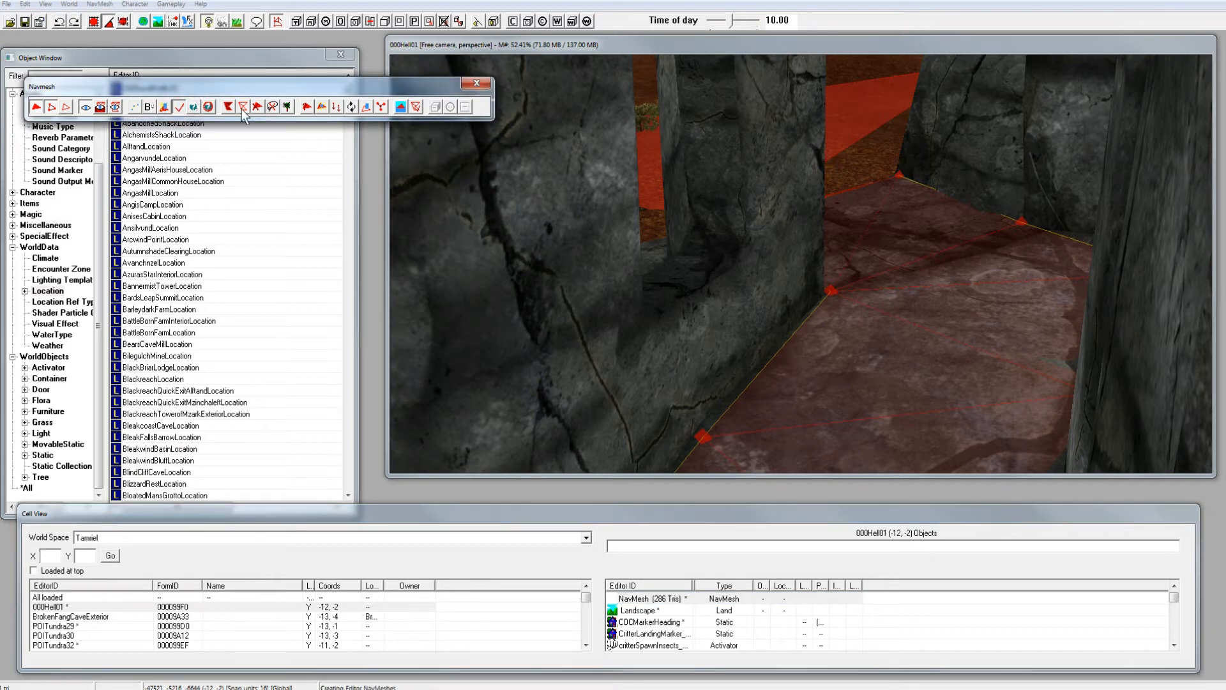
left_click(476, 83)
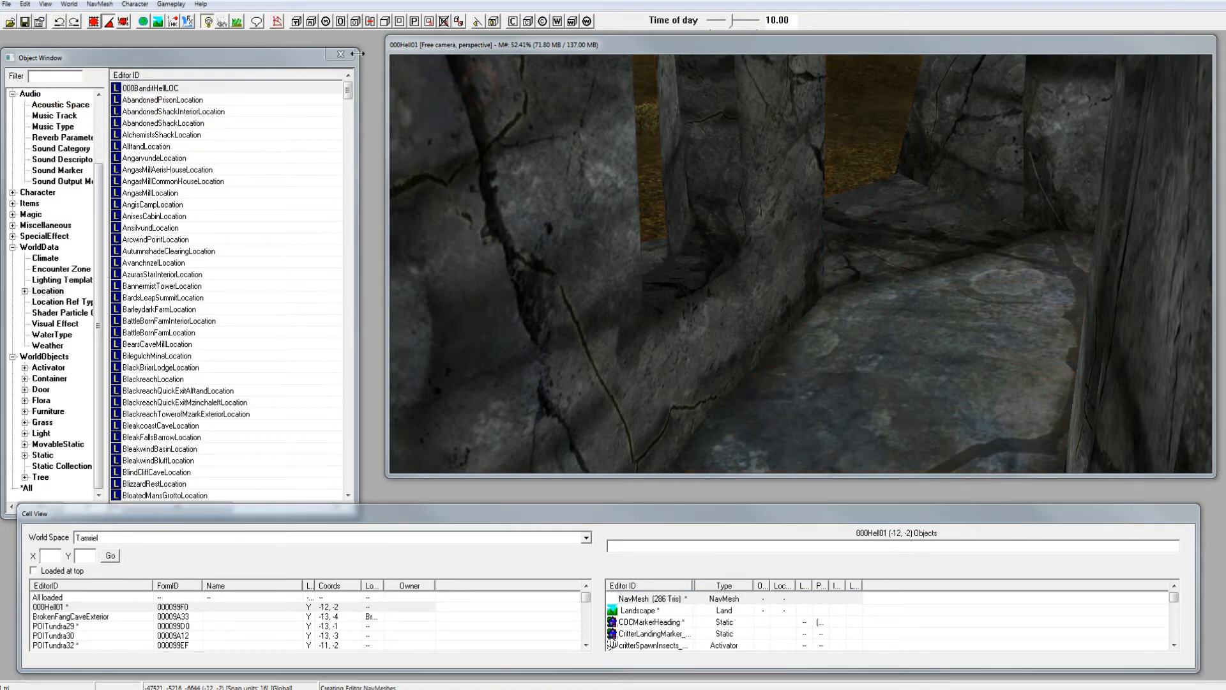
left_click(24, 22)
left_click(613, 47)
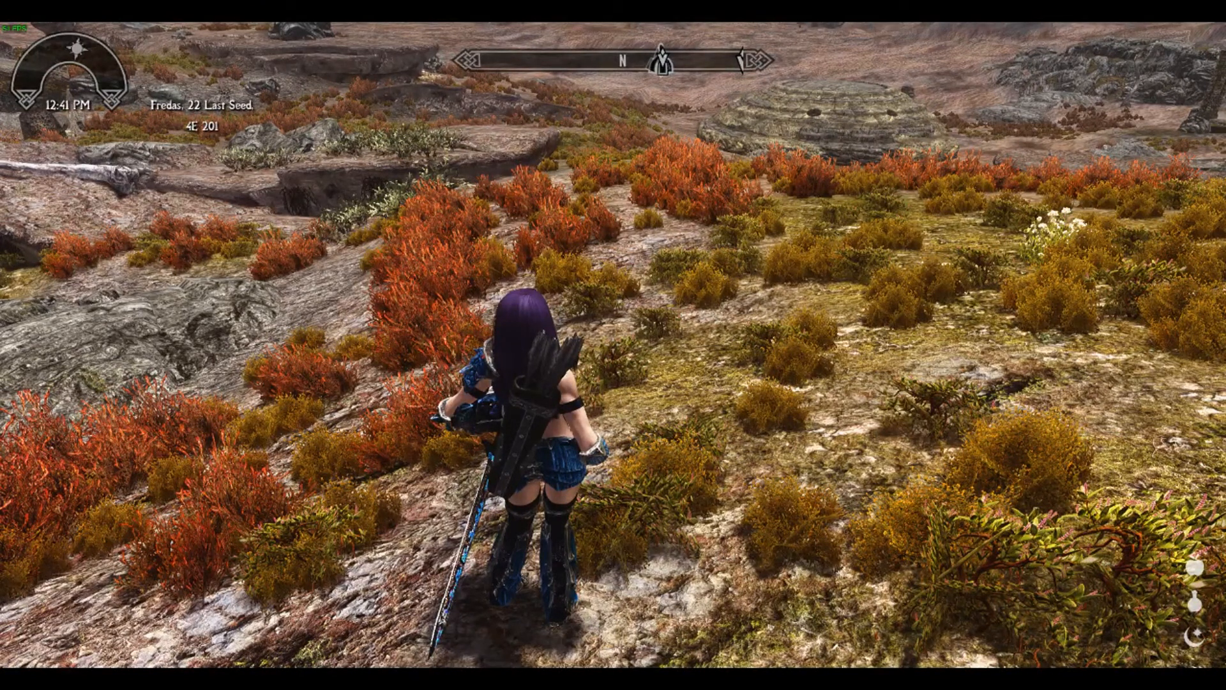
key("w")
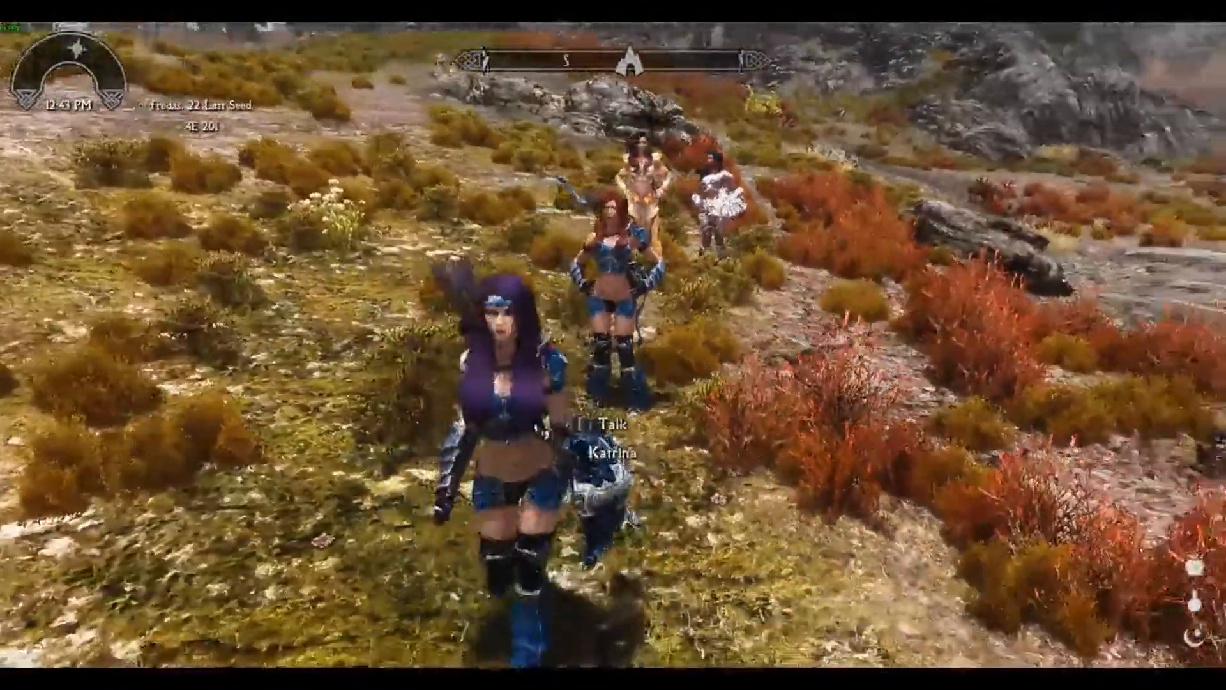
key("s")
key("s")
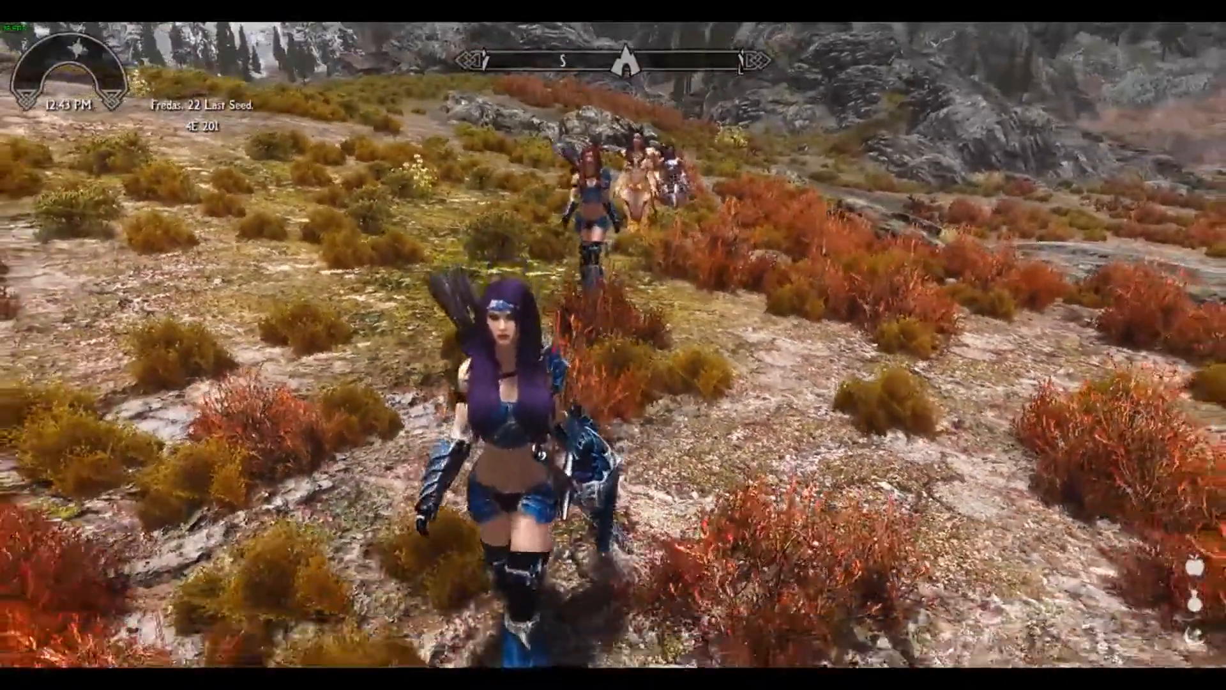
key("s")
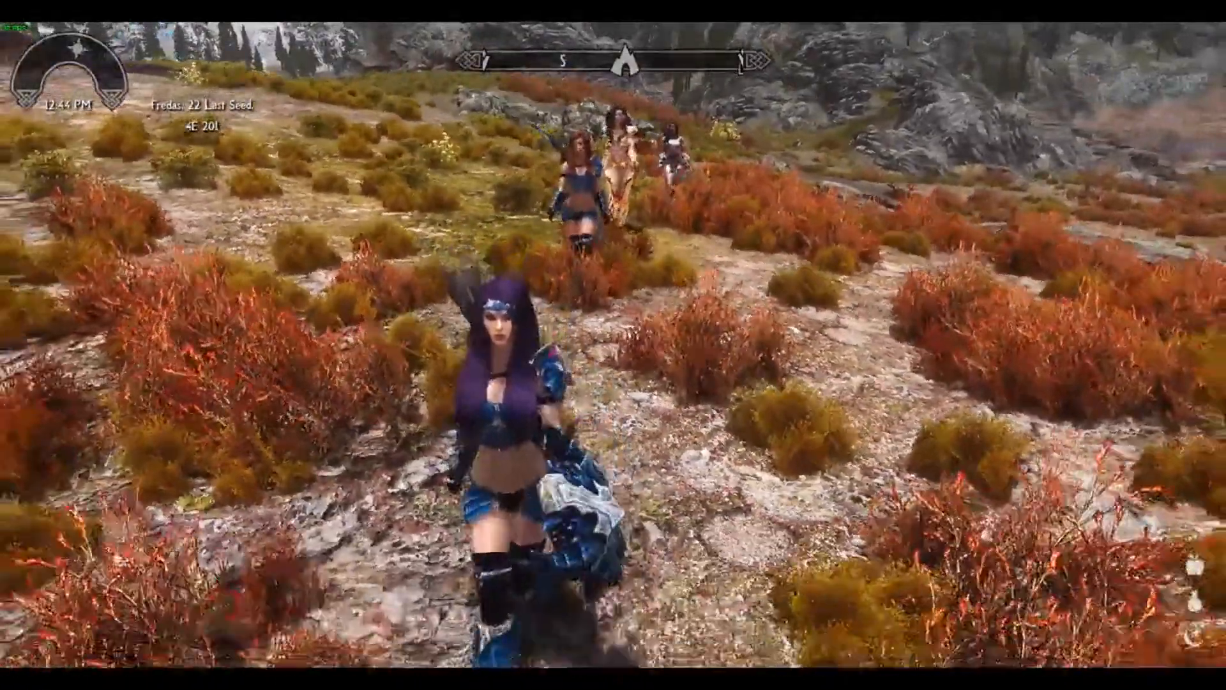
key("s")
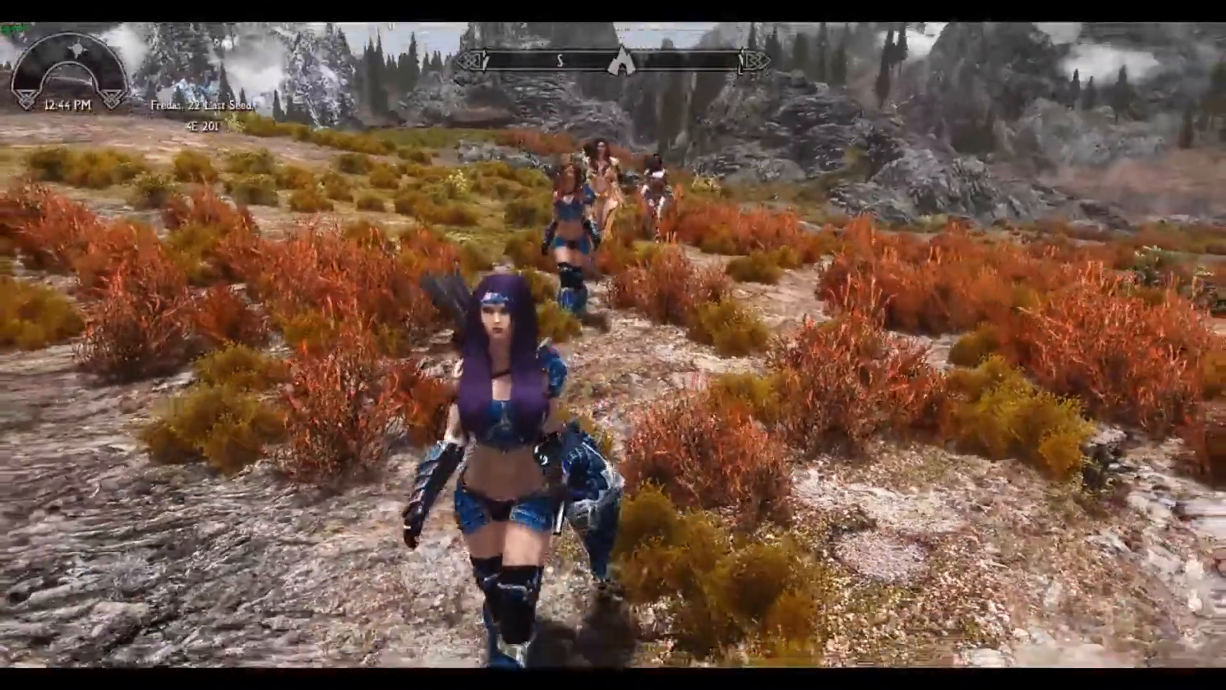
key("s")
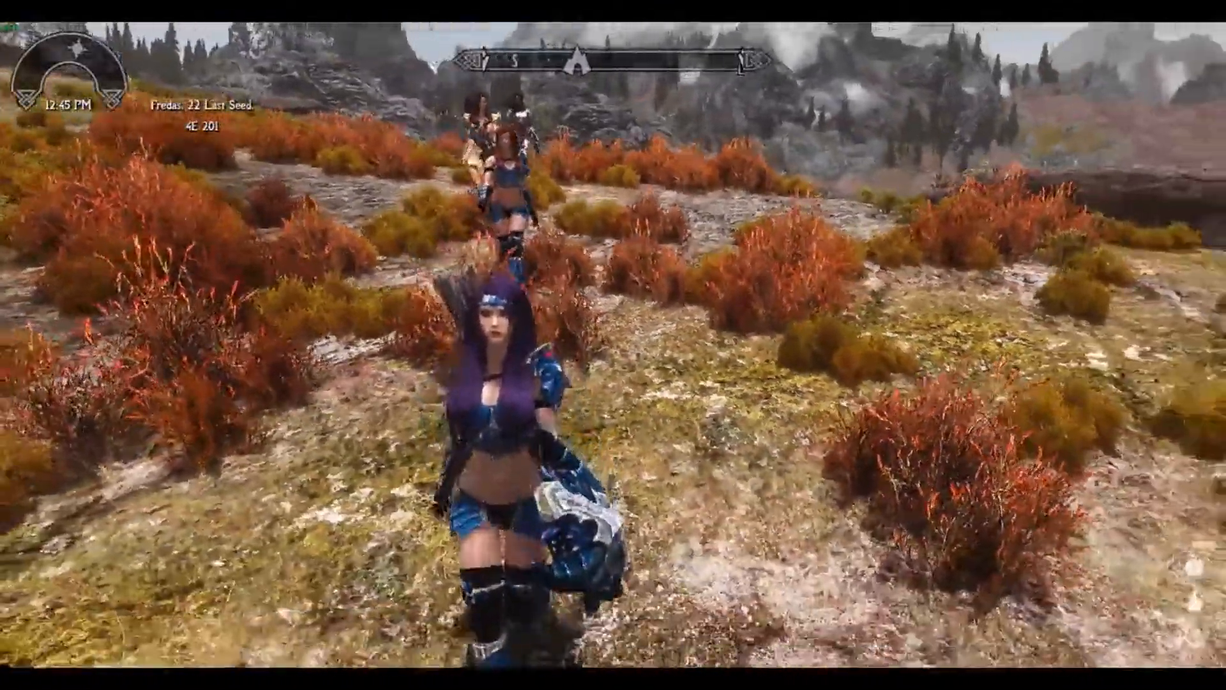
key("s")
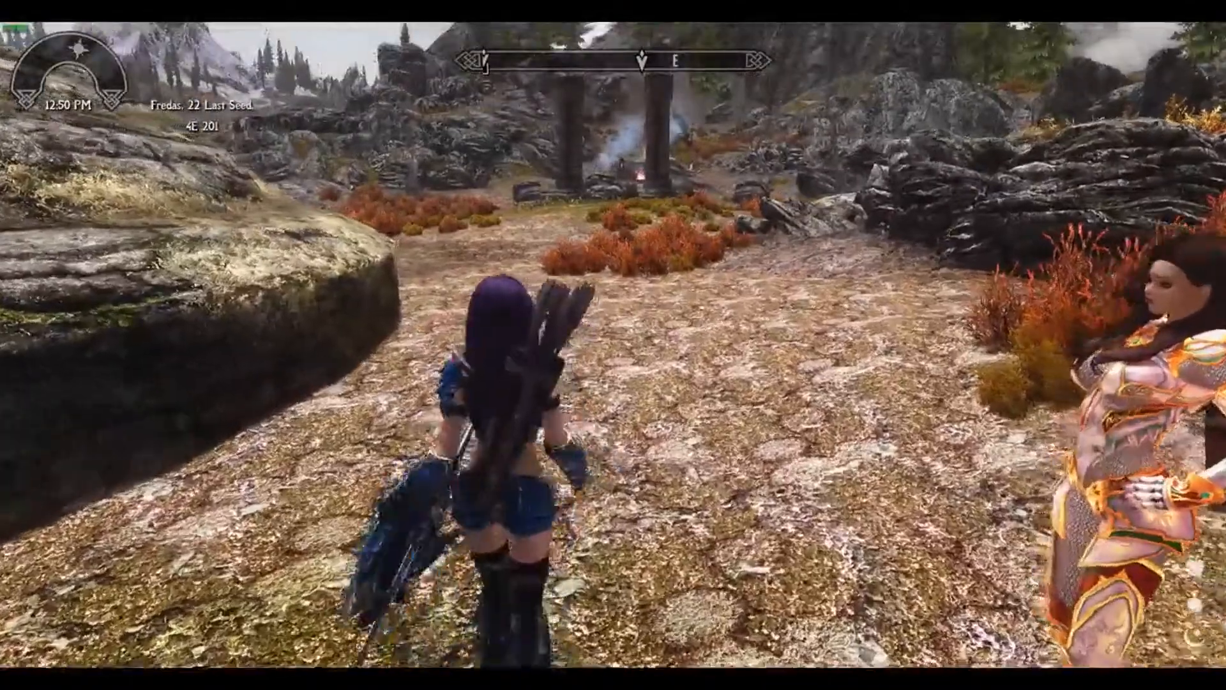
key("w")
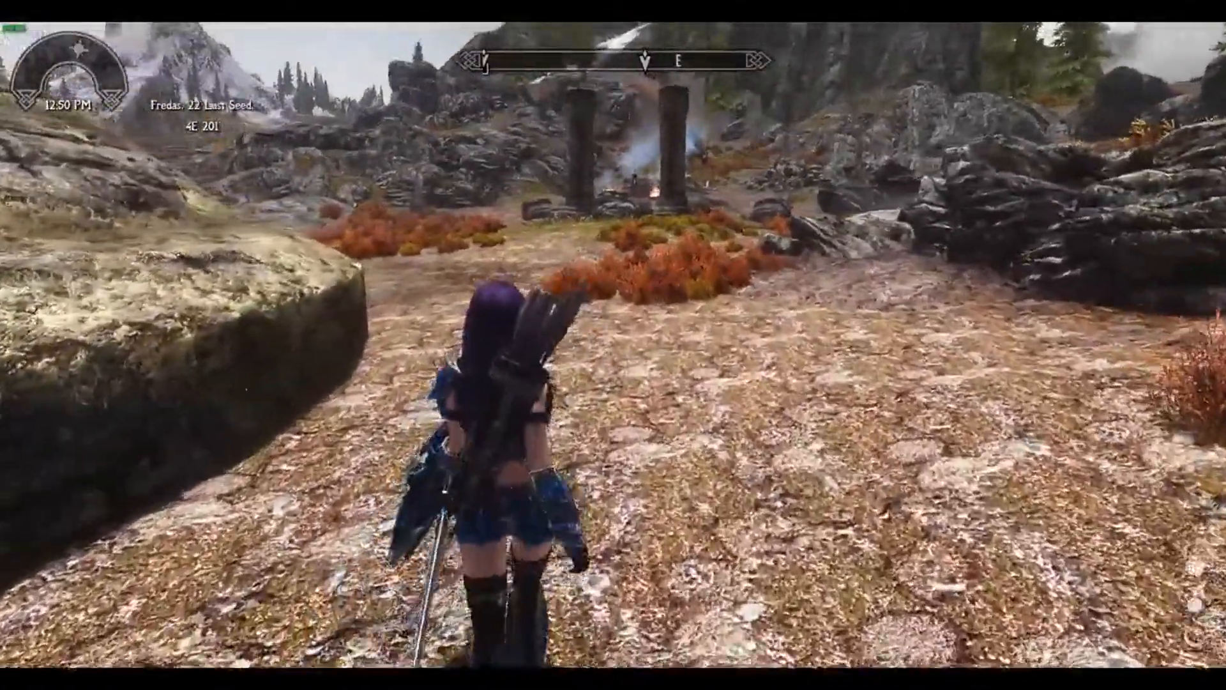
key("w")
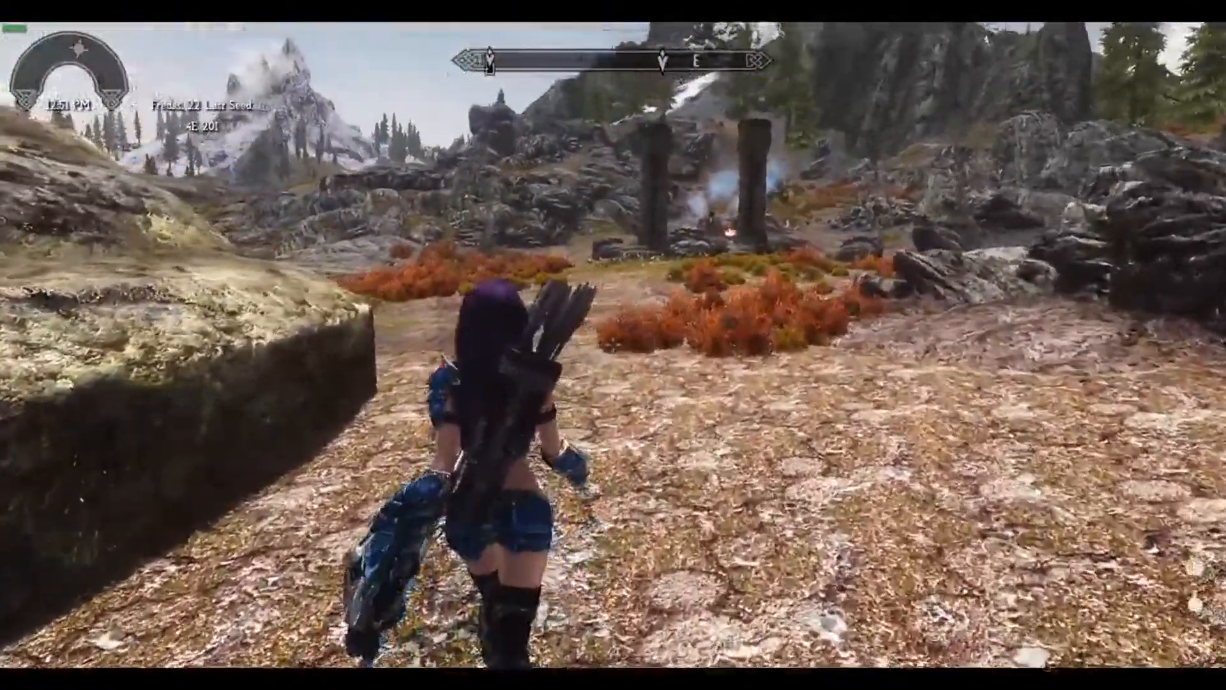
key("w")
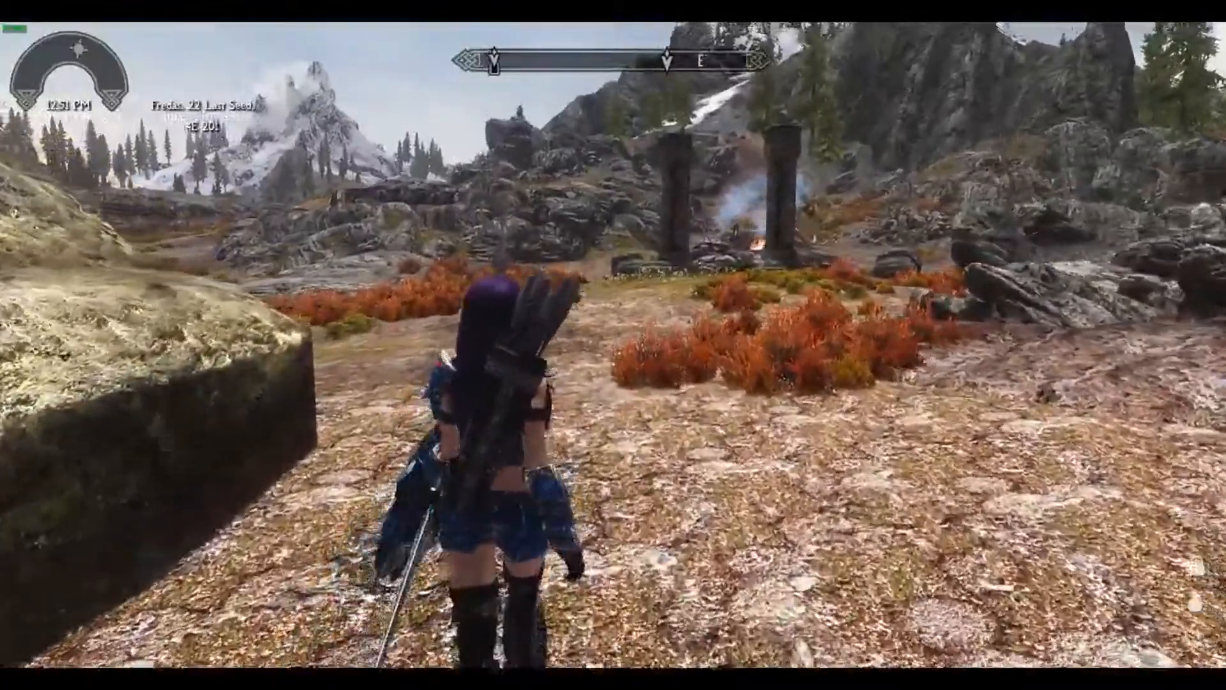
key("w")
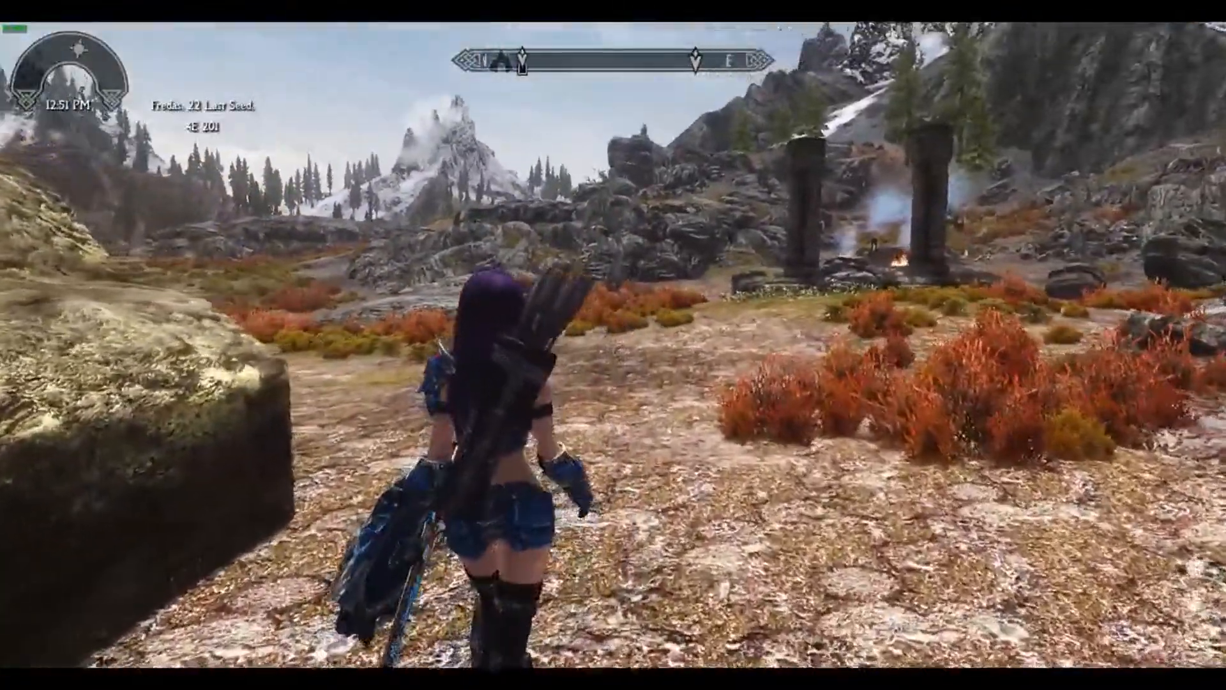
key("w")
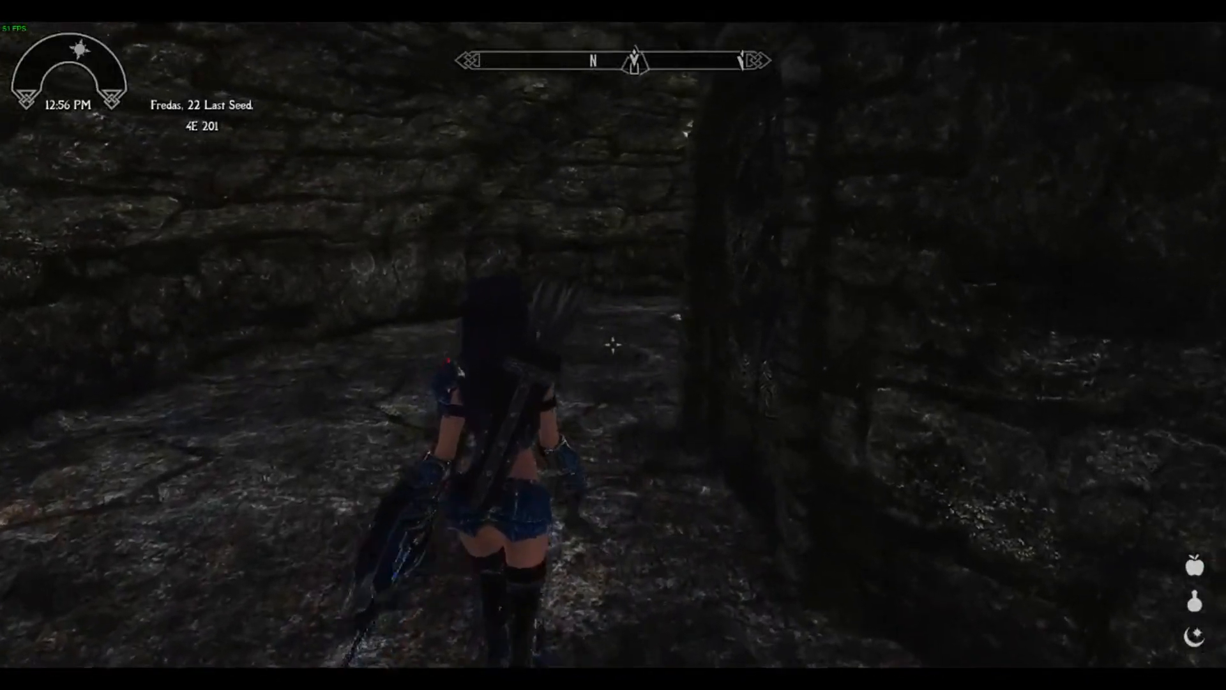
key("w")
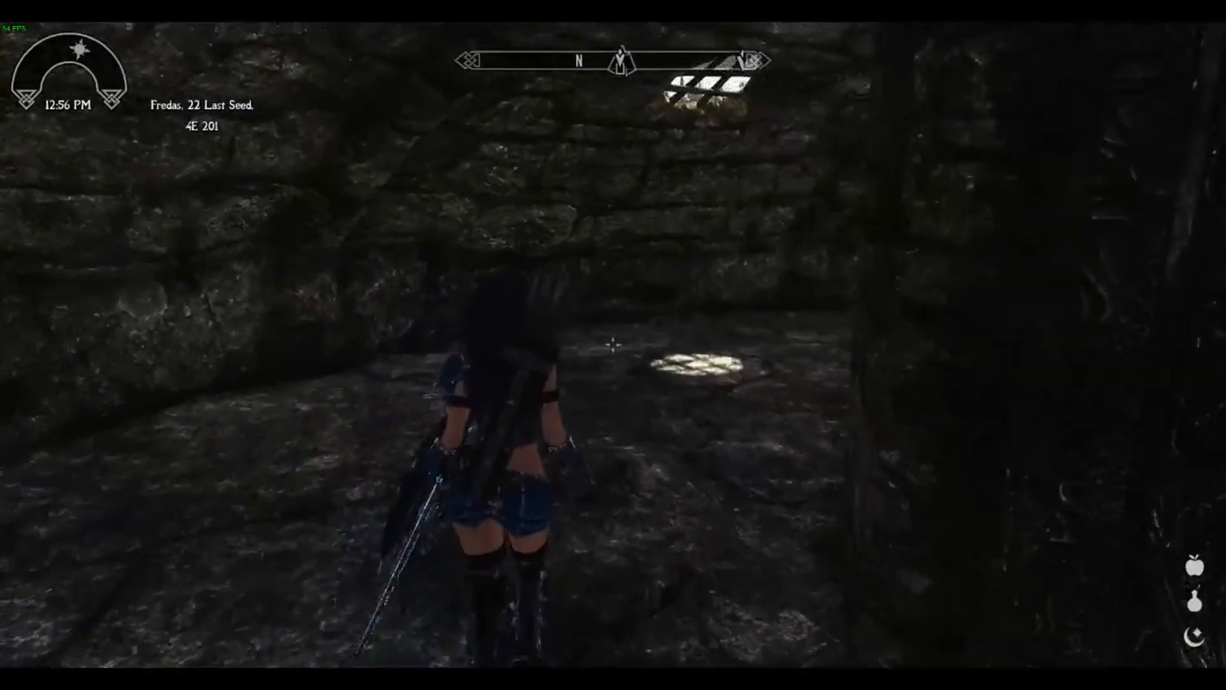
key("w")
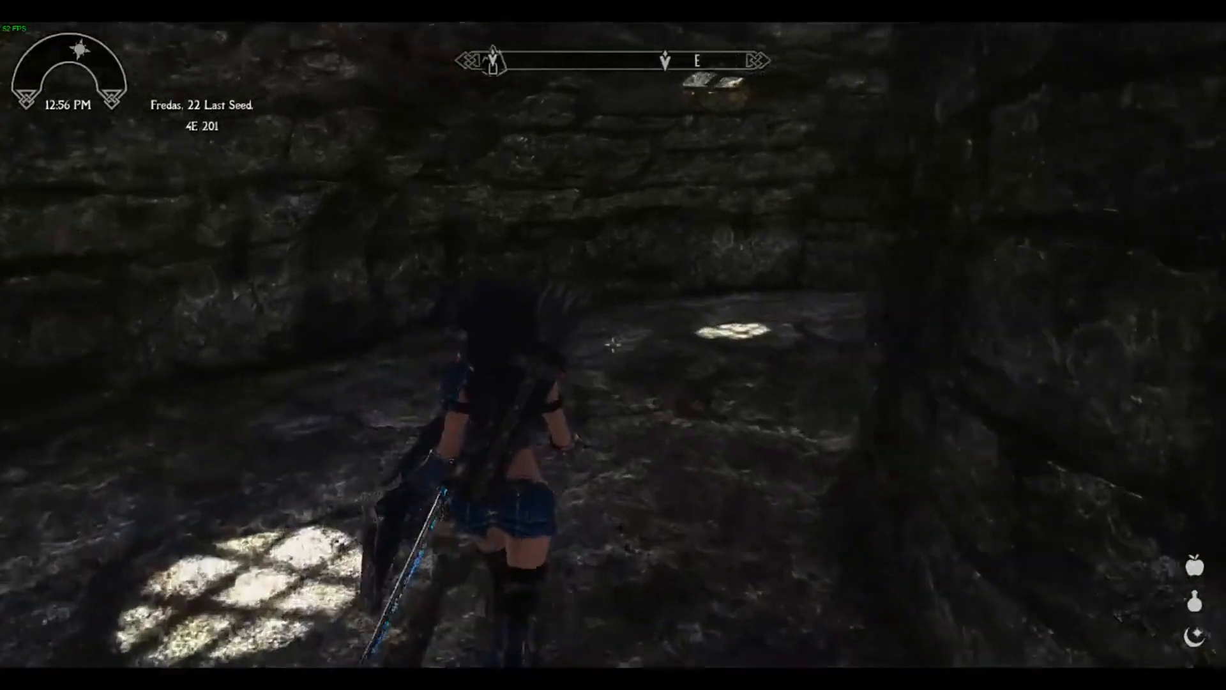
key("w")
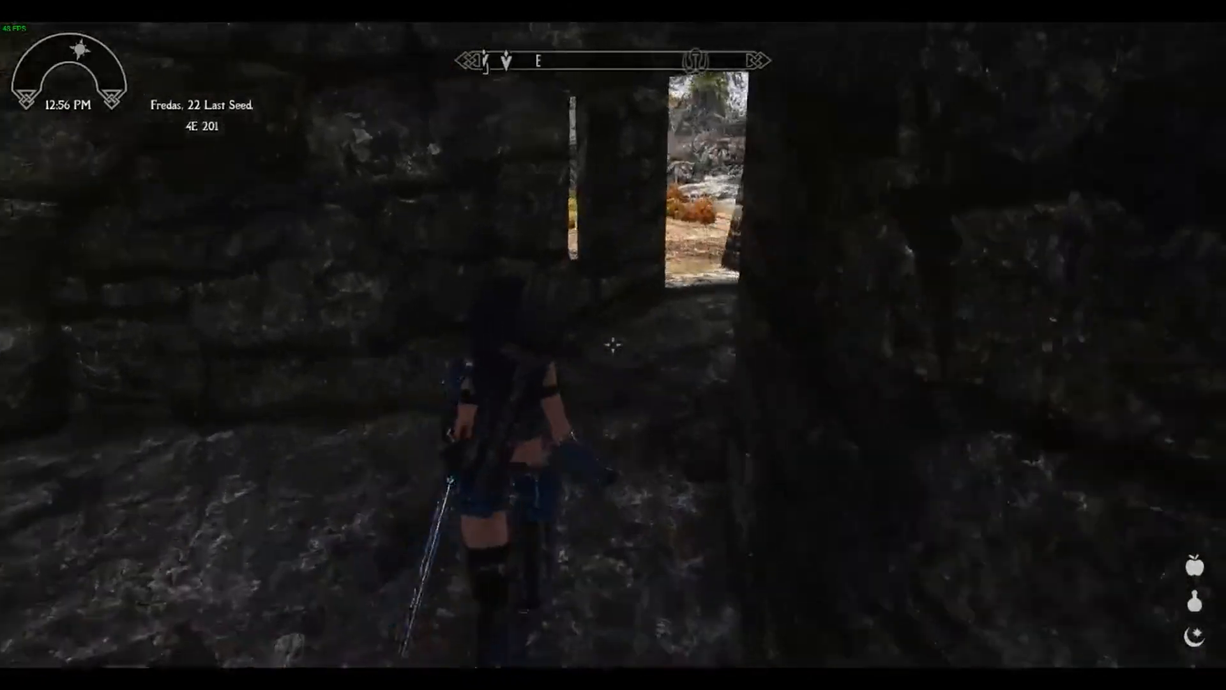
key("w")
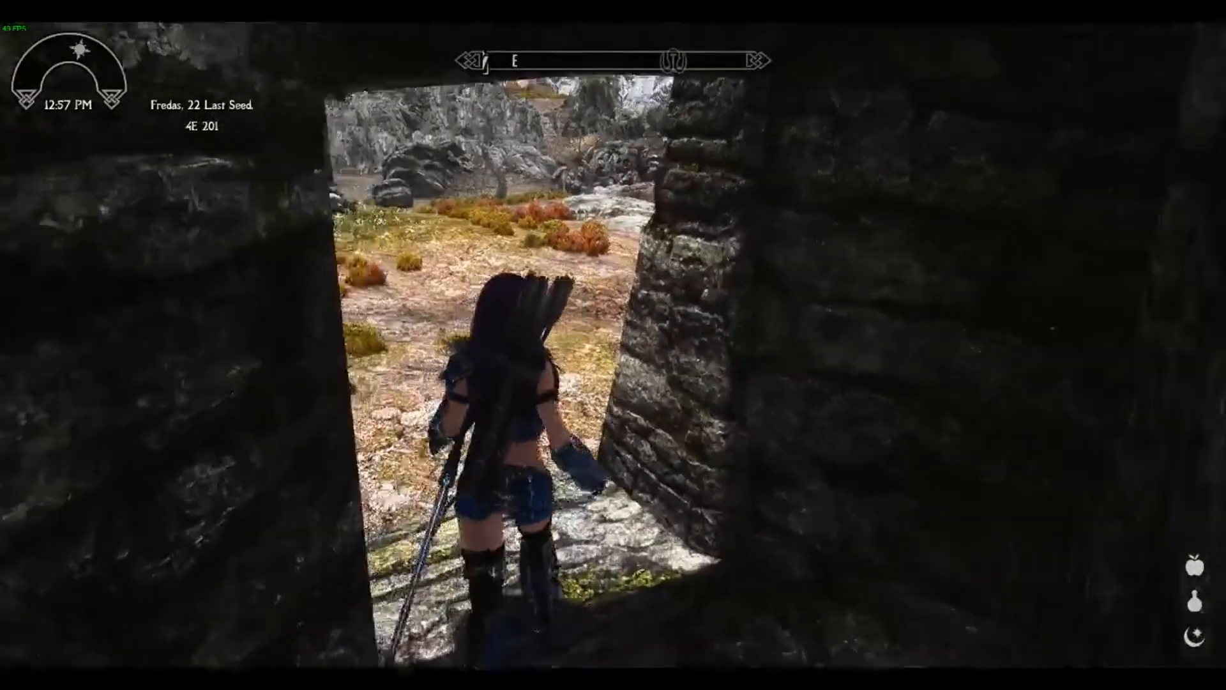
key("w")
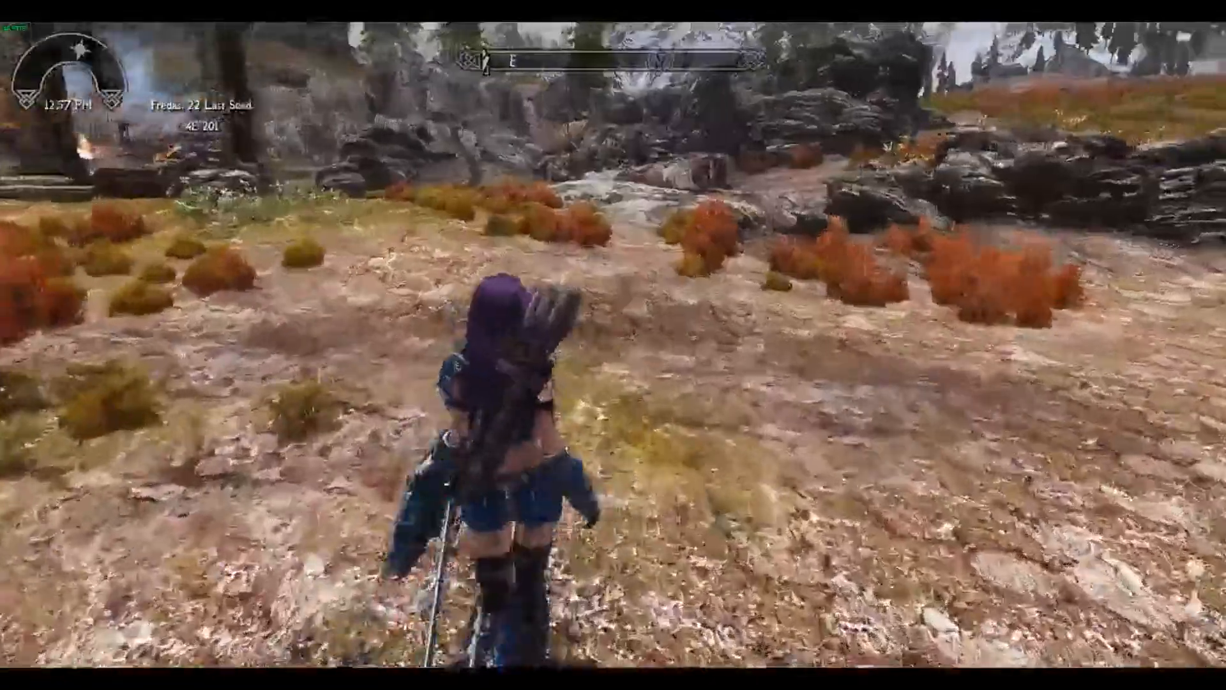